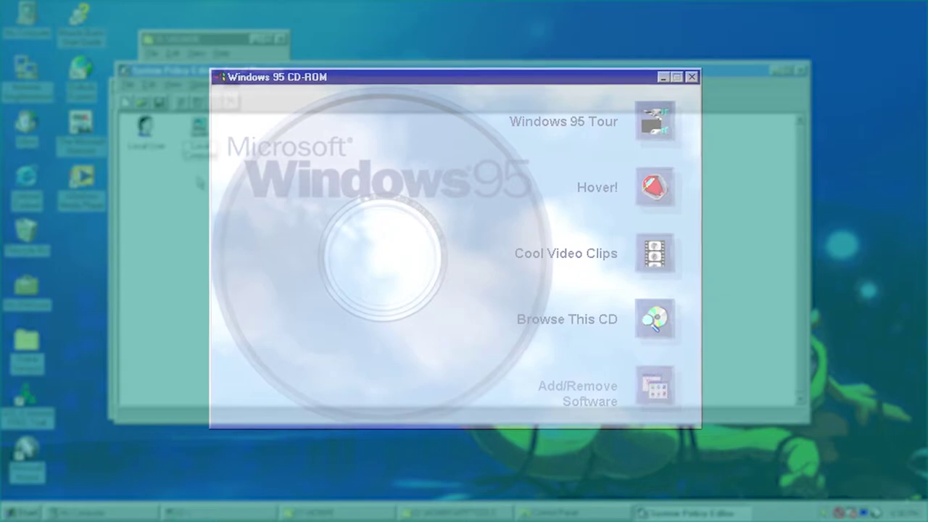
- Open the Win_95c (D:) CD drive from My Computer to list its root folder
{"action": "left_click", "coordinate": [146, 134]}
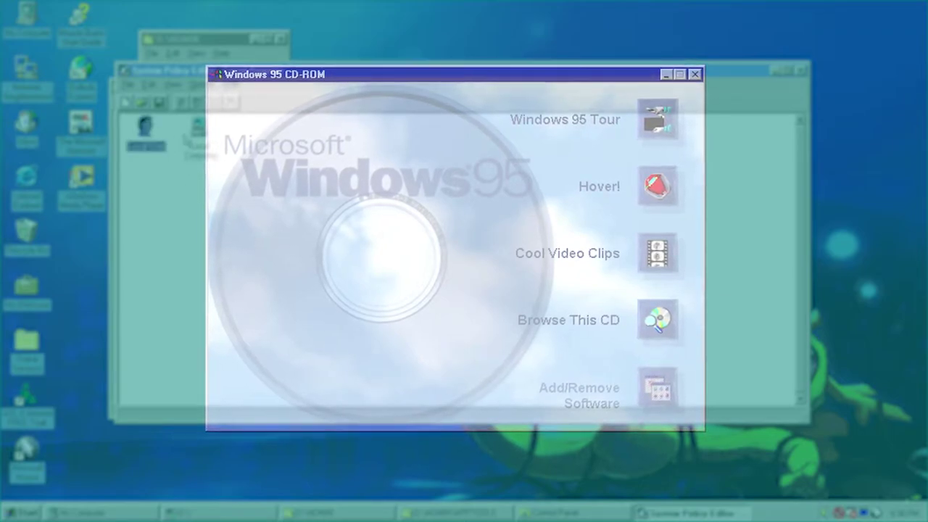
{"action": "double_click", "coordinate": [197, 134]}
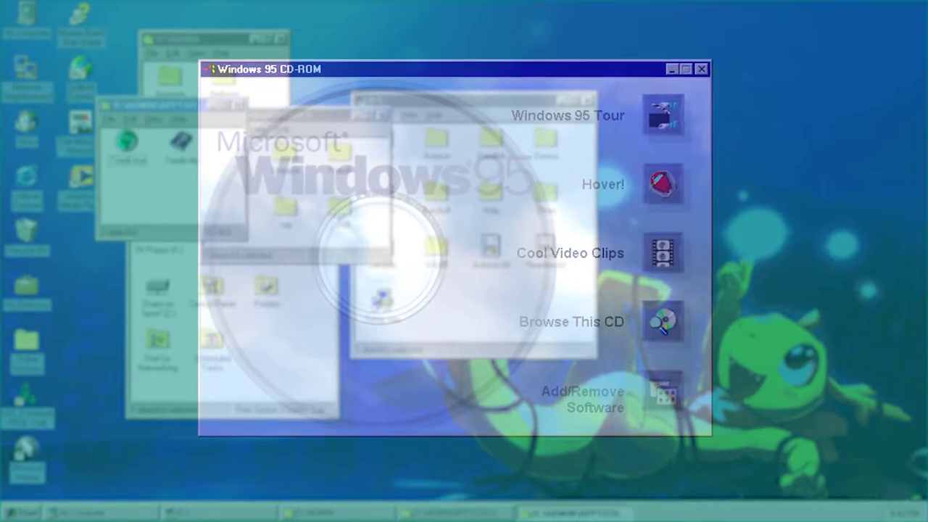
{"action": "double_click", "coordinate": [180, 145]}
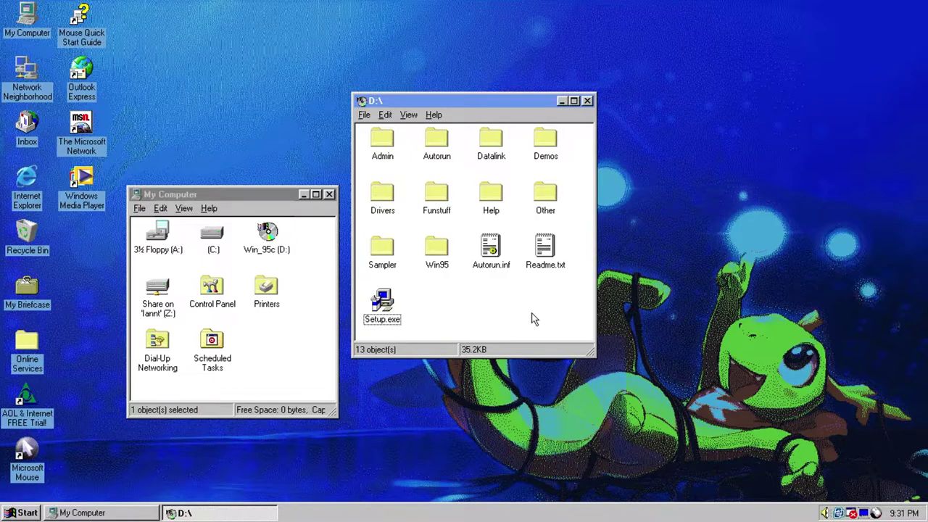
{"action": "double_click", "coordinate": [389, 305]}
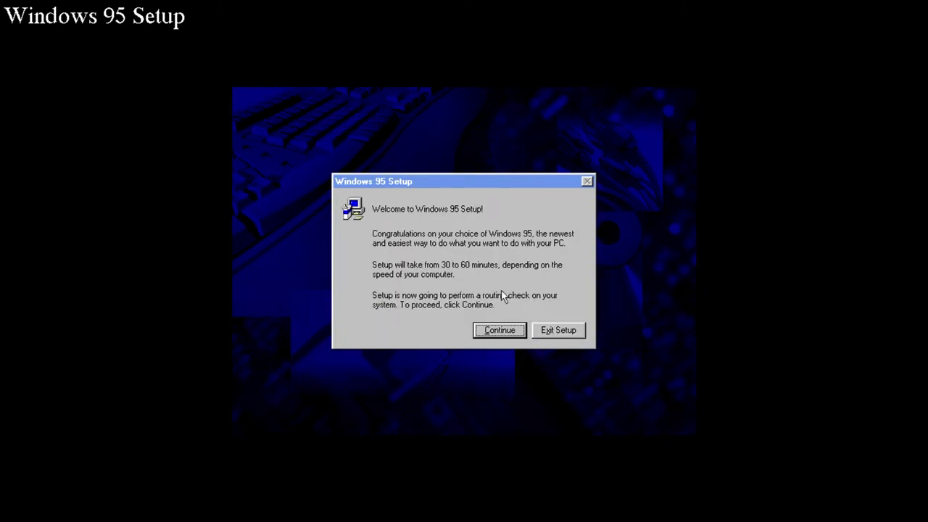
{"action": "left_click", "coordinate": [556, 330]}
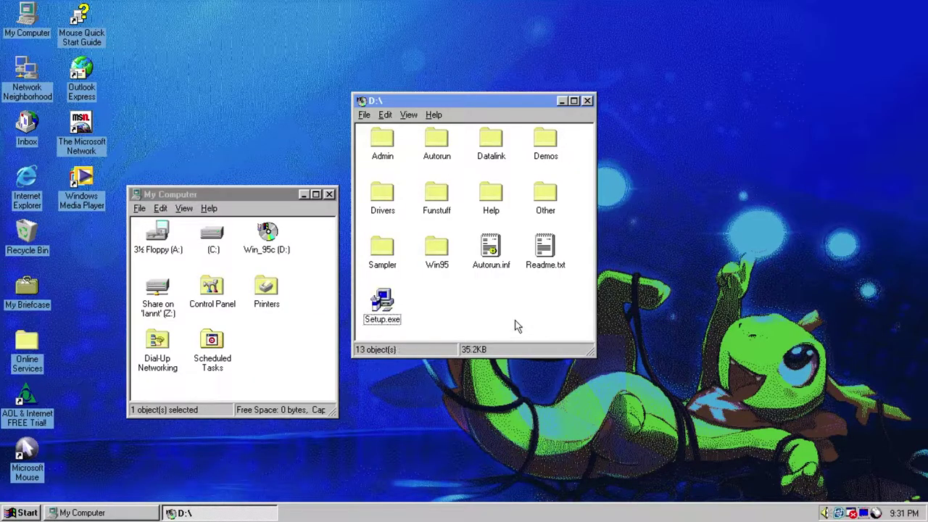
{"action": "left_click_drag", "start_coordinate": [357, 141], "coordinate": [586, 271]}
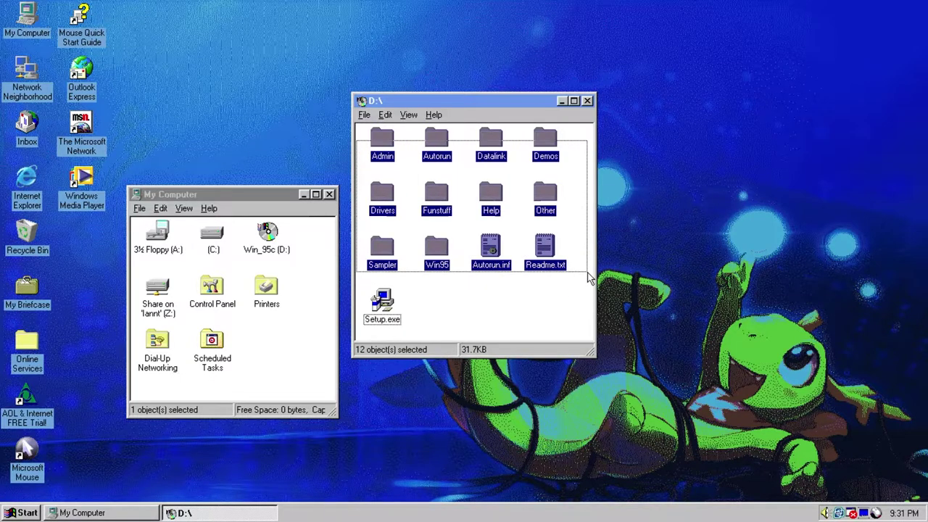
{"action": "left_click", "coordinate": [559, 296]}
{"action": "left_click", "coordinate": [497, 266]}
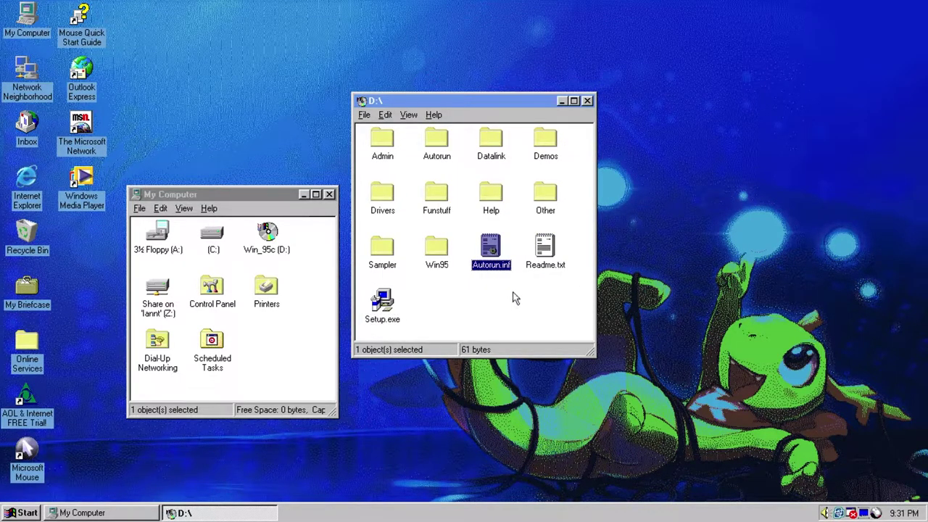
{"action": "double_click", "coordinate": [540, 251]}
{"action": "scroll", "coordinate": [338, 222], "scroll_direction": "down", "scroll_amount": 20}
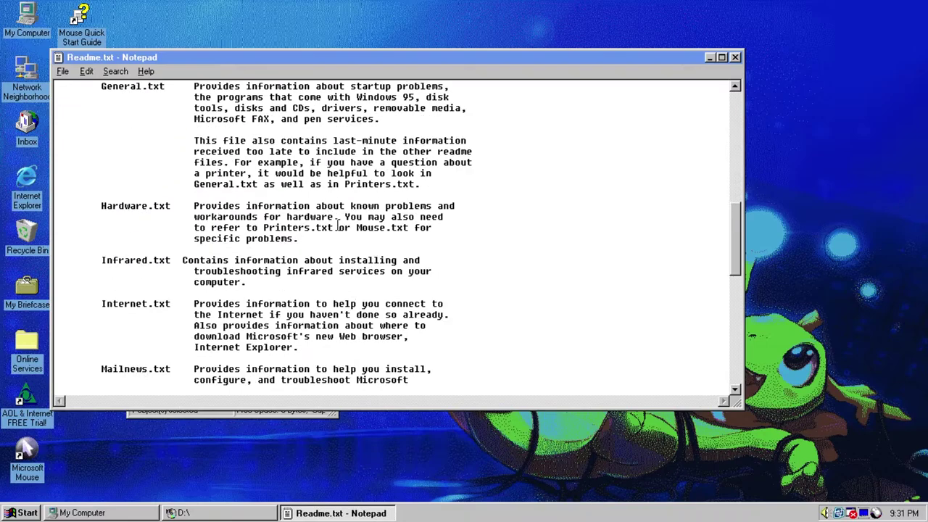
{"action": "scroll", "coordinate": [290, 272], "scroll_direction": "up", "scroll_amount": 10}
{"action": "scroll", "coordinate": [290, 272], "scroll_direction": "up", "scroll_amount": 15}
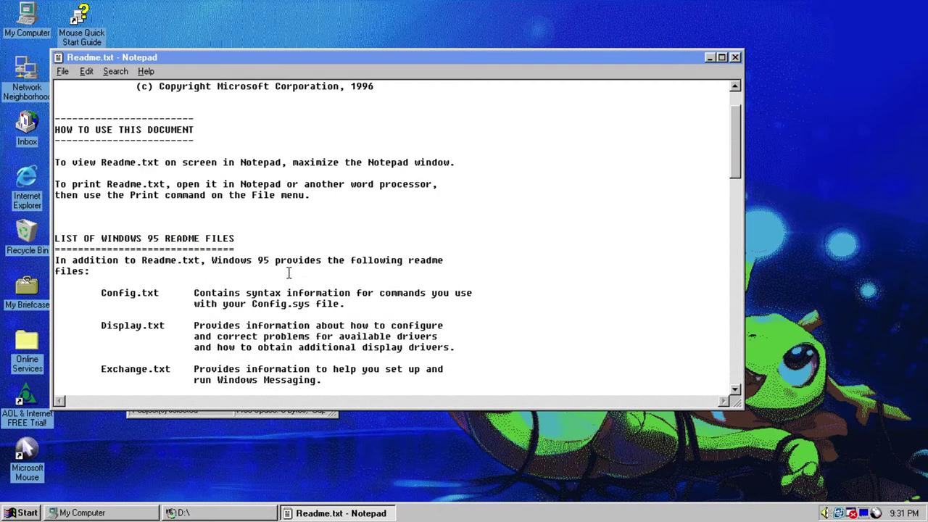
{"action": "left_click", "coordinate": [735, 57]}
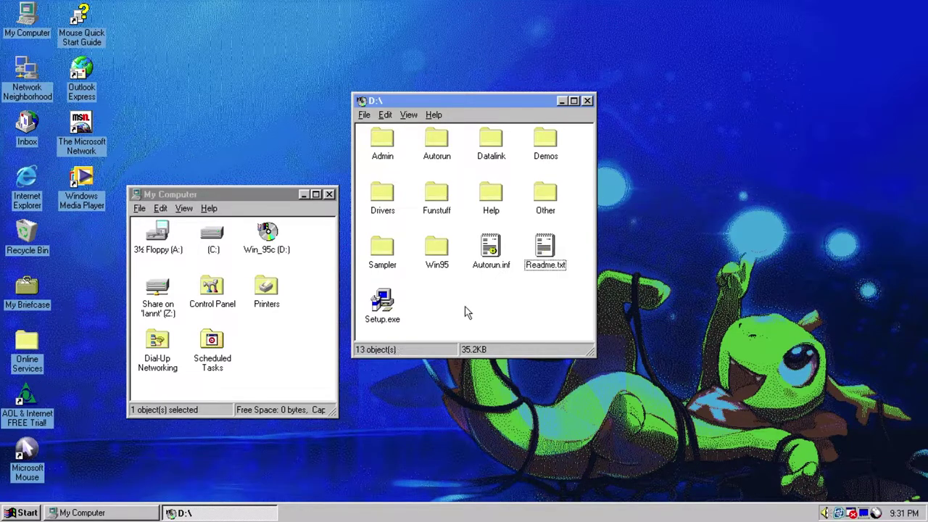
- Open the Admin folder on the CD and move its window above My Computer
{"action": "double_click", "coordinate": [385, 144]}
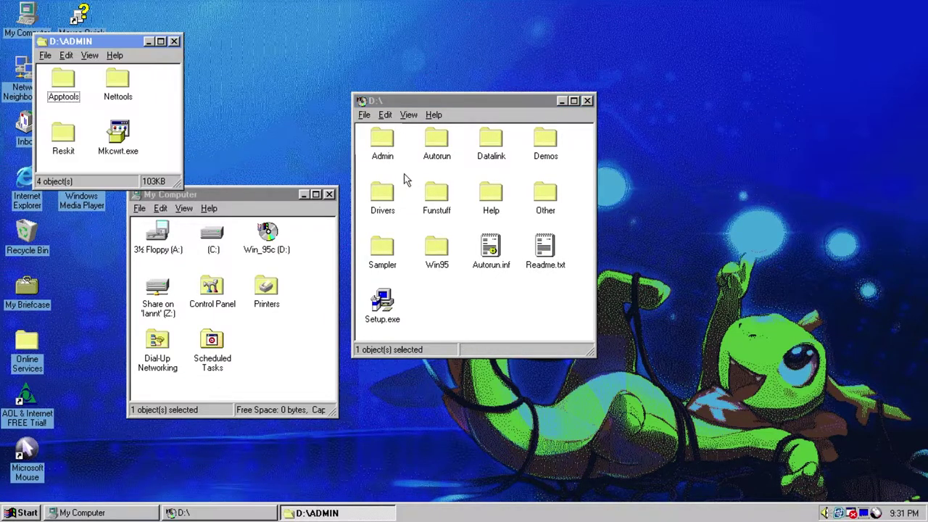
{"action": "left_click_drag", "start_coordinate": [88, 41], "coordinate": [195, 38]}
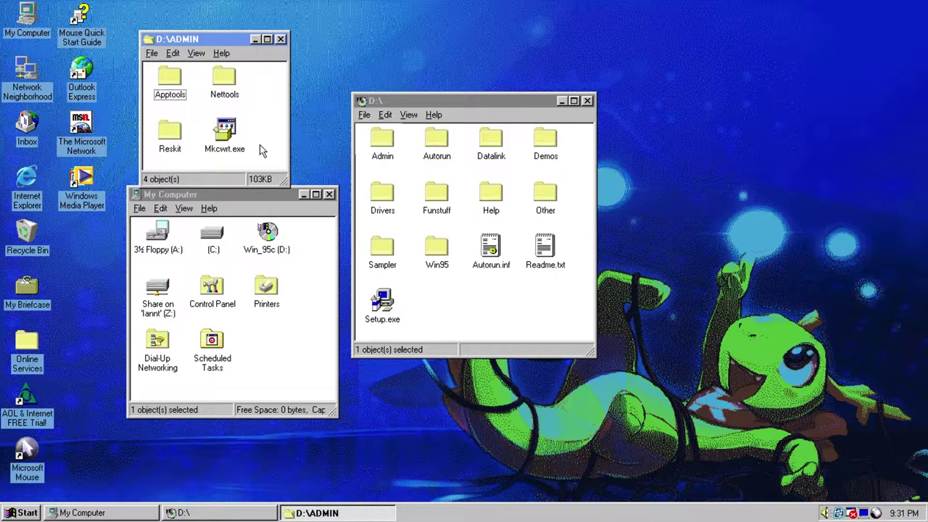
{"action": "left_click", "coordinate": [229, 132]}
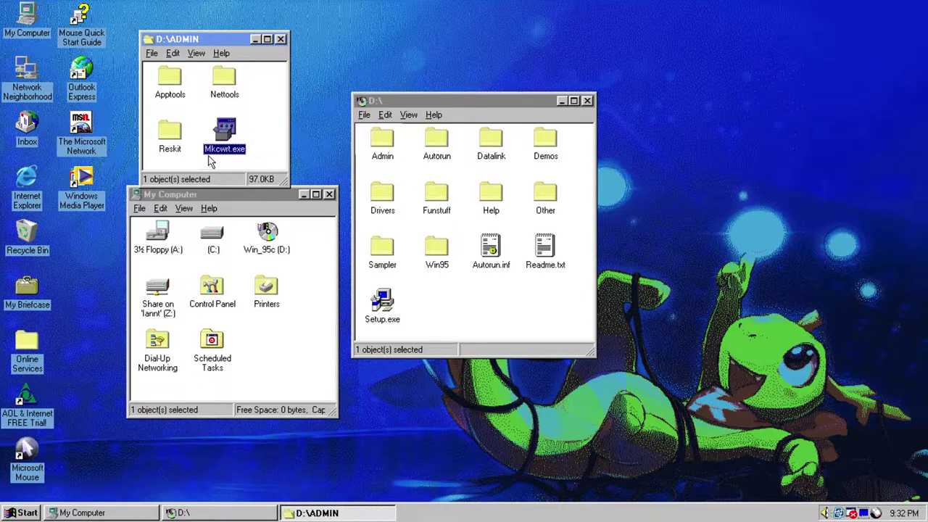
{"action": "left_click", "coordinate": [264, 138]}
- Run Mkcwrt.exe, then close its MS-DOS Prompt window
{"action": "left_click", "coordinate": [227, 131]}
{"action": "double_click", "coordinate": [227, 132]}
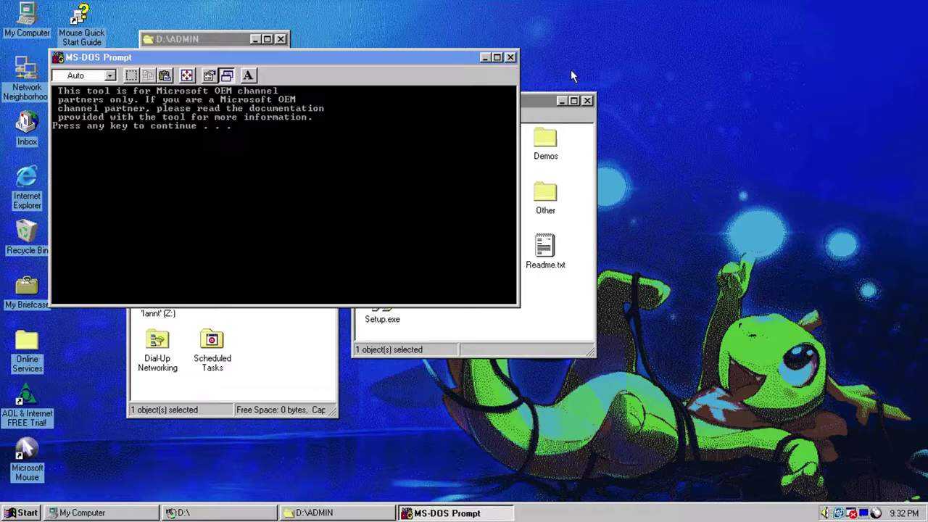
{"action": "left_click", "coordinate": [510, 58]}
{"action": "left_click", "coordinate": [268, 129]}
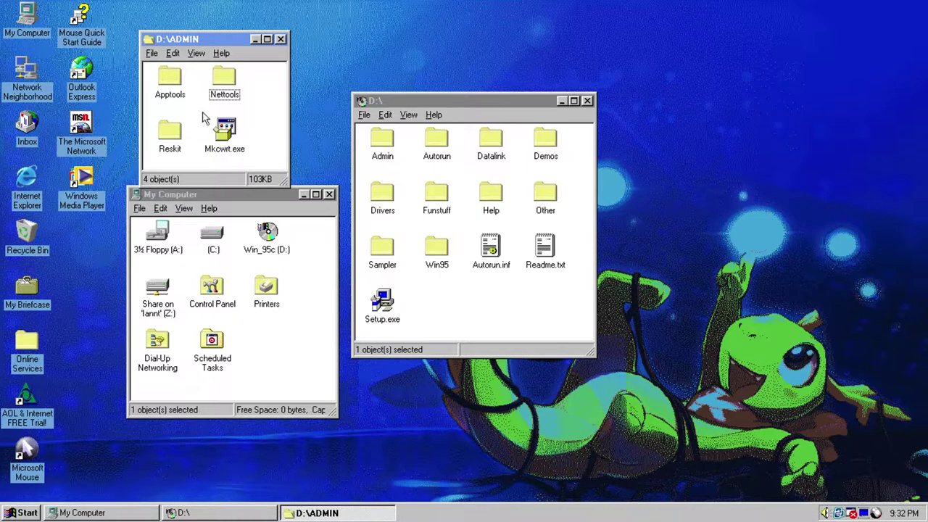
- Open the Apptools folder, move its window right, and look over Envvars, Lfnback, Poledit and Pwledit
{"action": "double_click", "coordinate": [171, 78]}
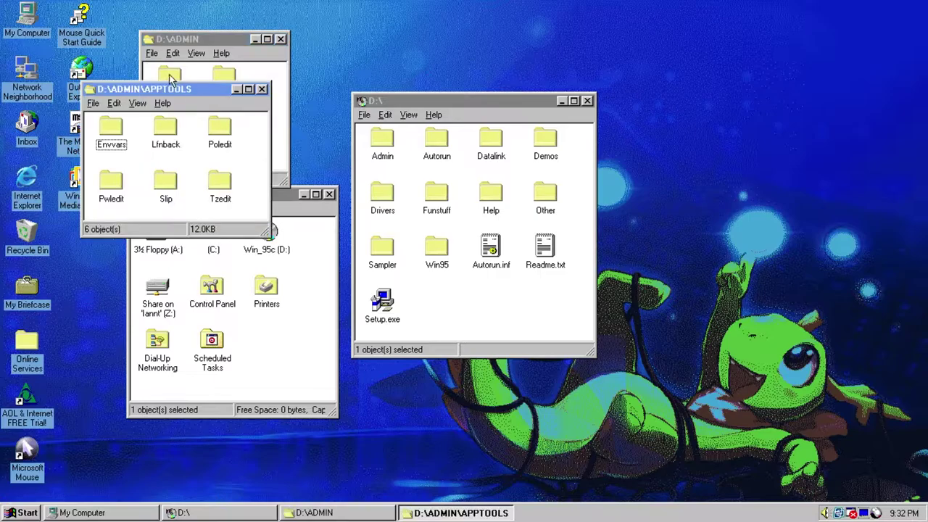
{"action": "left_click_drag", "start_coordinate": [191, 90], "coordinate": [310, 115]}
{"action": "left_click", "coordinate": [232, 154]}
{"action": "left_click", "coordinate": [285, 154]}
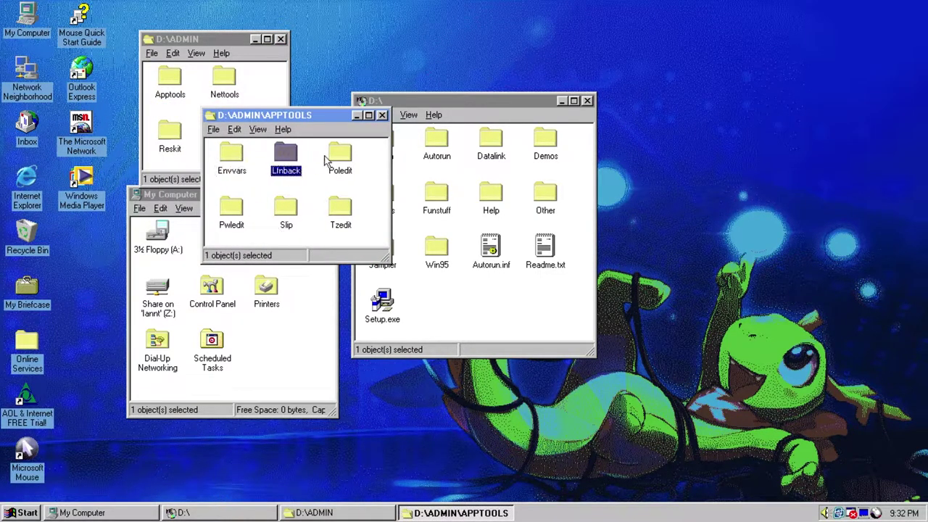
{"action": "left_click", "coordinate": [344, 154]}
{"action": "left_click", "coordinate": [226, 208]}
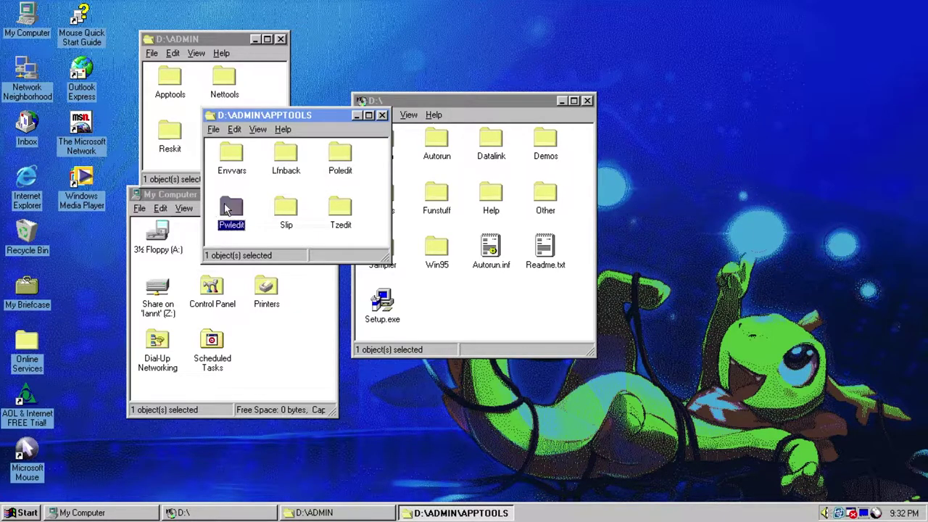
{"action": "left_click", "coordinate": [253, 189]}
{"action": "double_click", "coordinate": [244, 159]}
{"action": "left_click", "coordinate": [143, 214]}
{"action": "left_click", "coordinate": [198, 161]}
{"action": "left_click", "coordinate": [203, 228]}
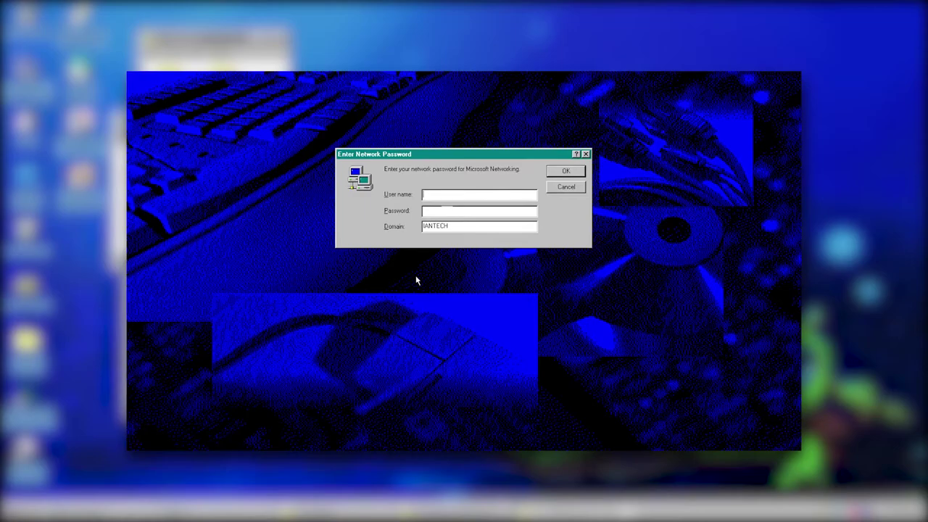
{"action": "key", "text": "Return"}
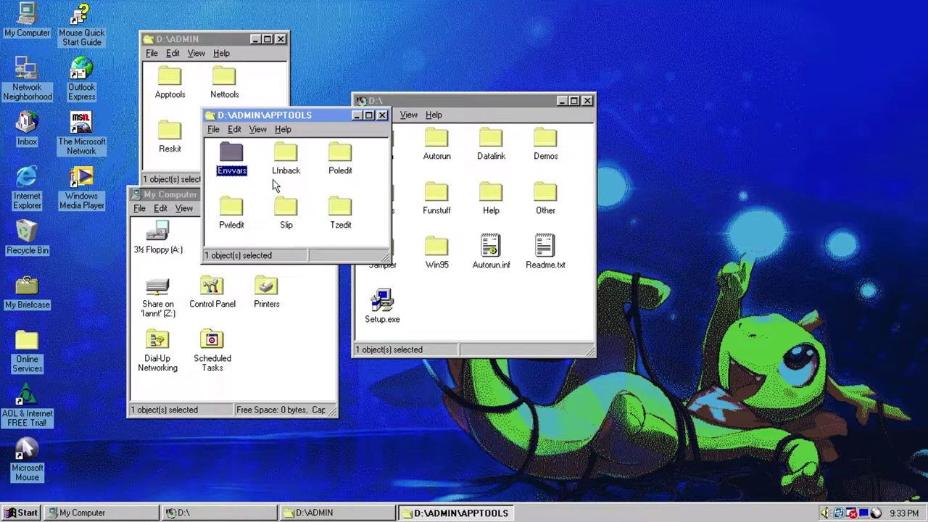
- Open the Lfnback folder and glance at Lfnbk.txt in Notepad before closing it
{"action": "double_click", "coordinate": [286, 156]}
{"action": "double_click", "coordinate": [104, 69]}
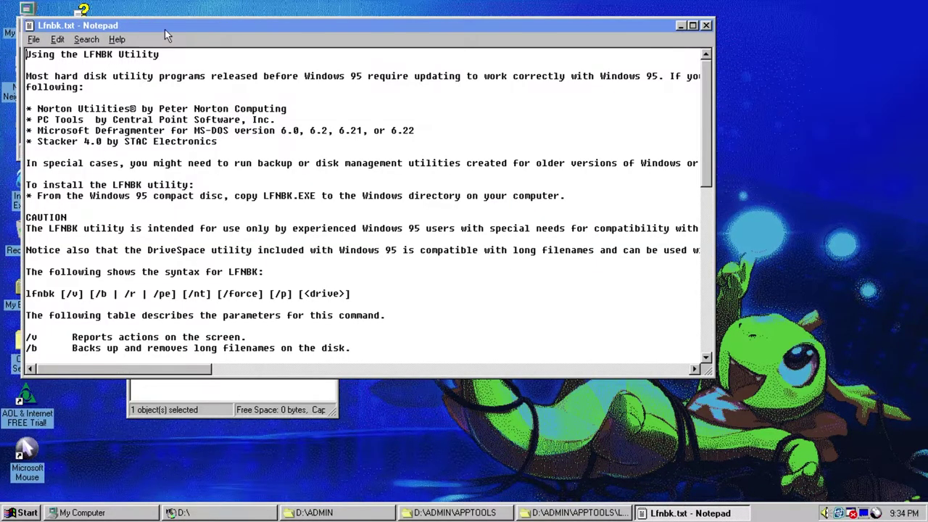
{"action": "left_click_drag", "start_coordinate": [165, 29], "coordinate": [237, 100]}
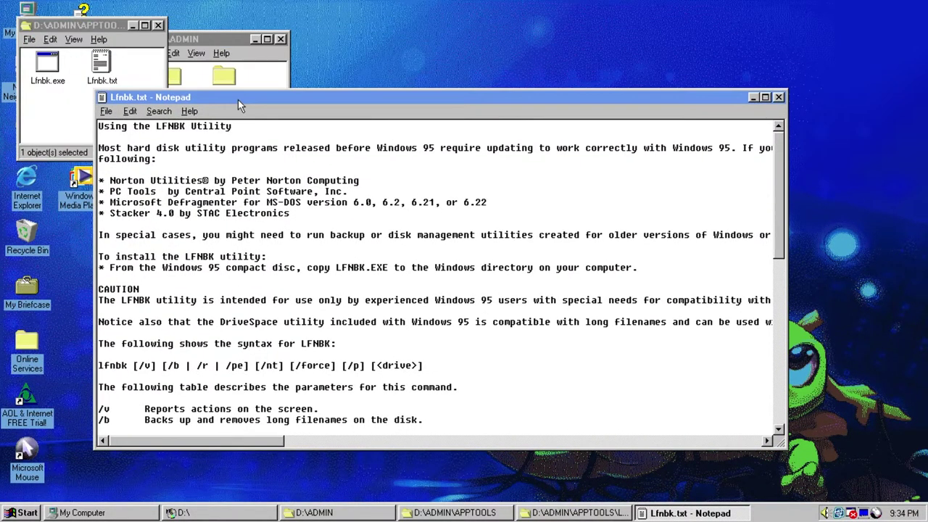
{"action": "left_click", "coordinate": [778, 96]}
{"action": "left_click", "coordinate": [98, 135]}
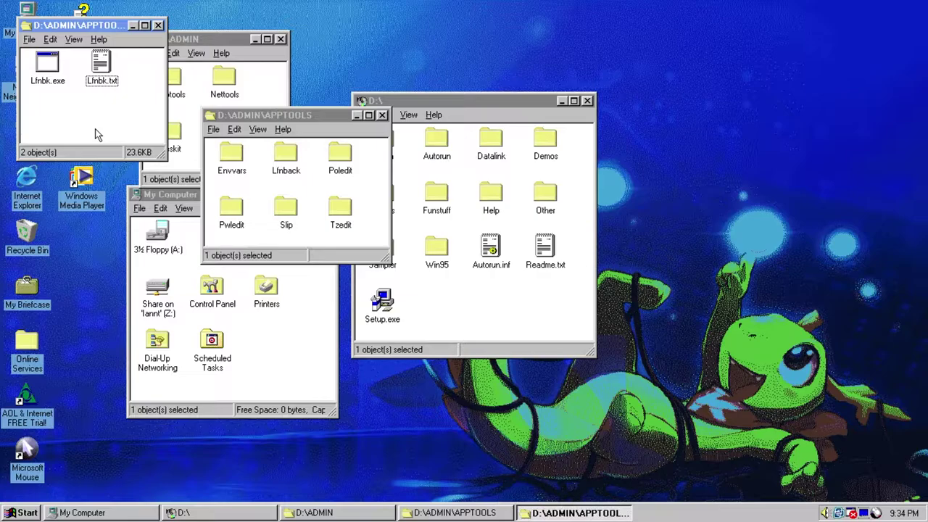
- Reopen Lfnbk.txt, read the notes with 'Norton Utilities' highlighted, then close Notepad
{"action": "double_click", "coordinate": [101, 65]}
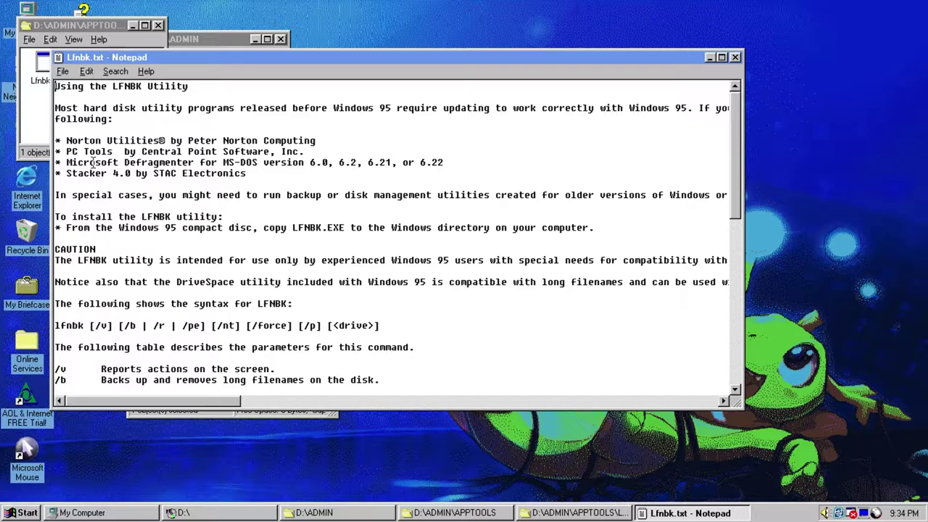
{"action": "left_click_drag", "start_coordinate": [66, 140], "coordinate": [316, 140]}
{"action": "left_click", "coordinate": [205, 109]}
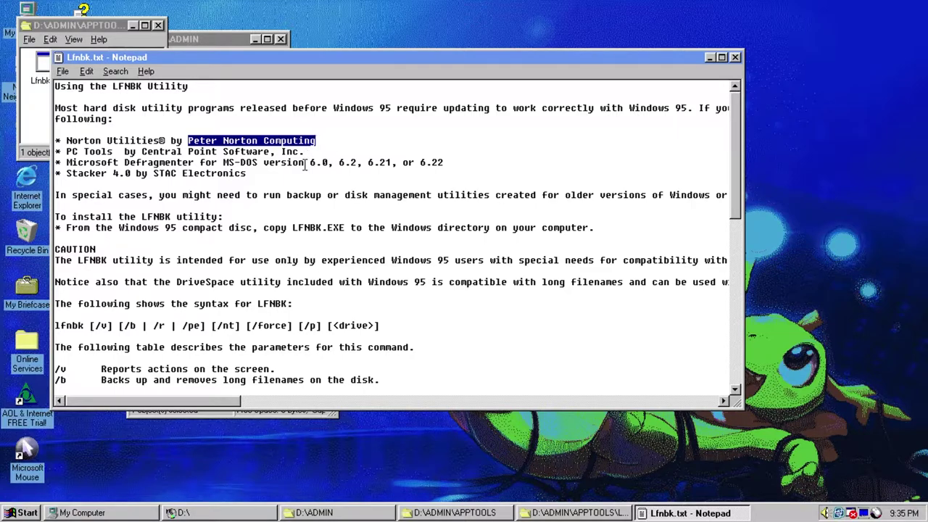
{"action": "left_click", "coordinate": [130, 158]}
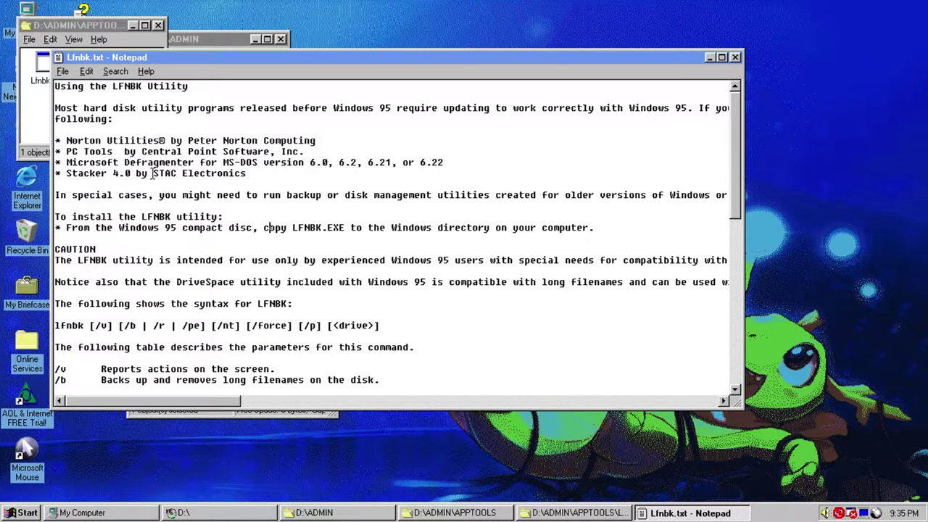
{"action": "key", "text": "alt+F4"}
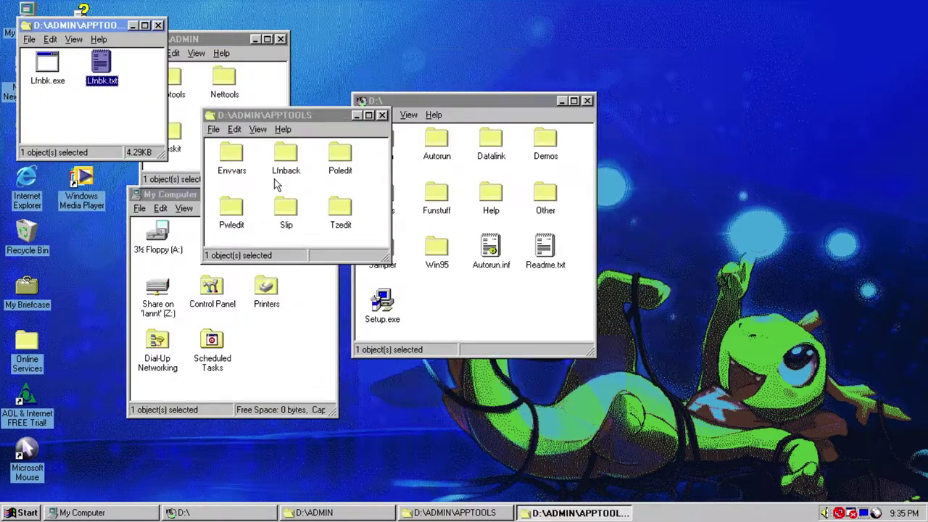
- Close the Lfnback folder window and open the Poledit folder
{"action": "left_click_drag", "start_coordinate": [92, 128], "coordinate": [31, 52]}
{"action": "left_click", "coordinate": [93, 120]}
{"action": "left_click_drag", "start_coordinate": [94, 121], "coordinate": [35, 54]}
{"action": "left_click", "coordinate": [121, 119]}
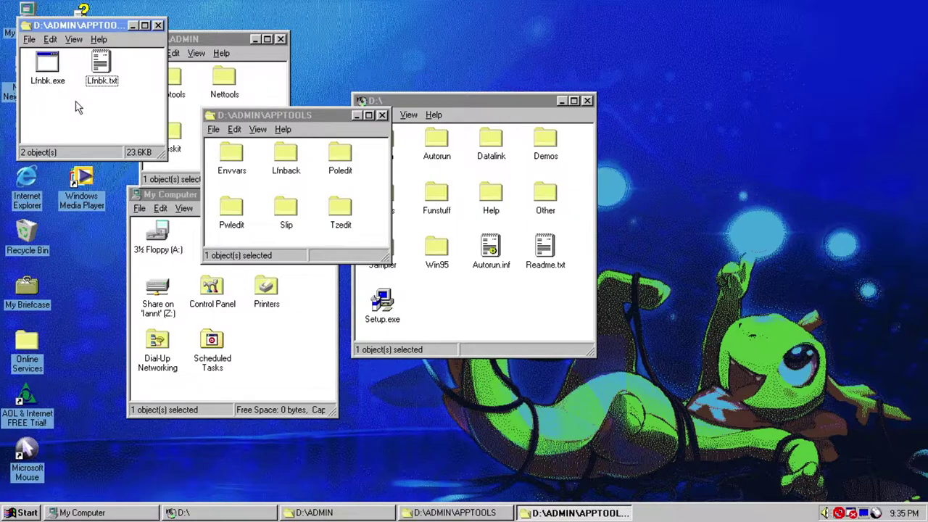
{"action": "key", "text": "alt+F4"}
{"action": "double_click", "coordinate": [340, 154]}
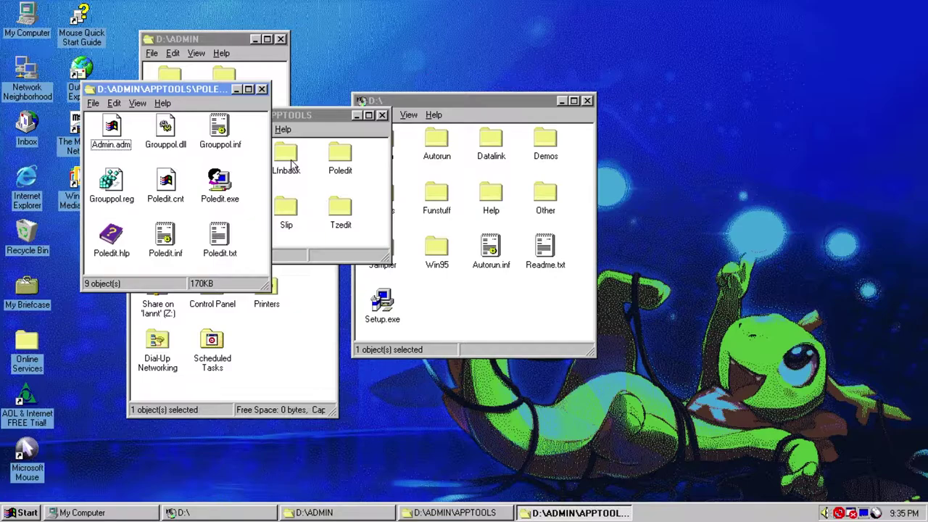
- Close the Poledit folder and open Add/Remove Programs' Windows Setup list in Control Panel
{"action": "left_click", "coordinate": [261, 89]}
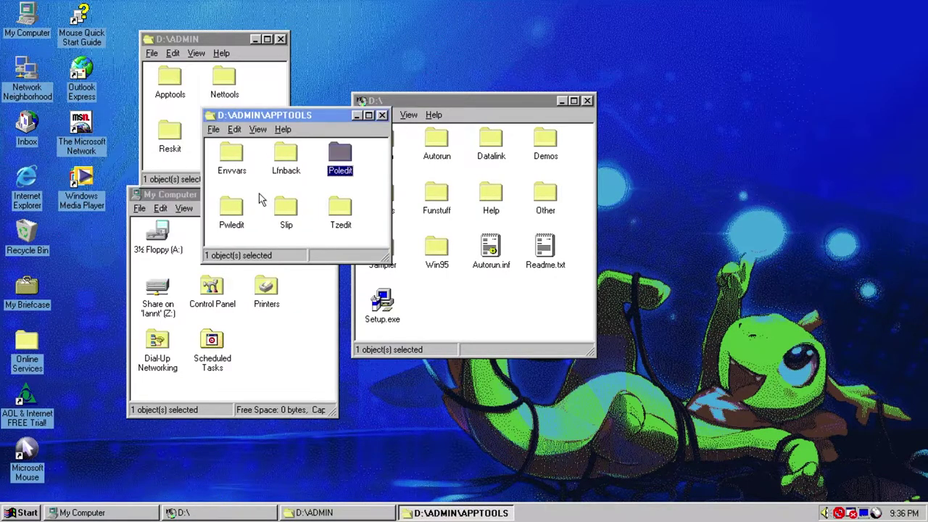
{"action": "left_click", "coordinate": [27, 513]}
{"action": "mouse_move", "coordinate": [73, 367]}
{"action": "left_click", "coordinate": [190, 361]}
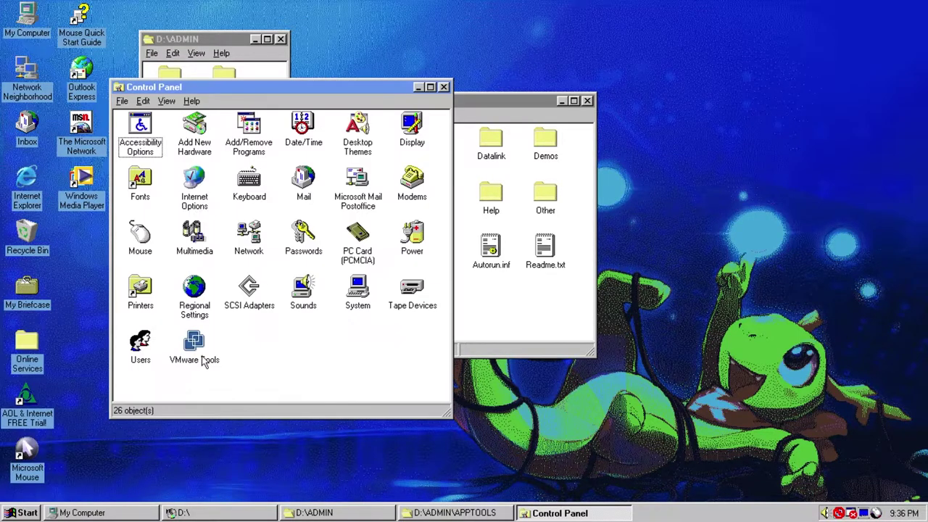
{"action": "left_click", "coordinate": [258, 127]}
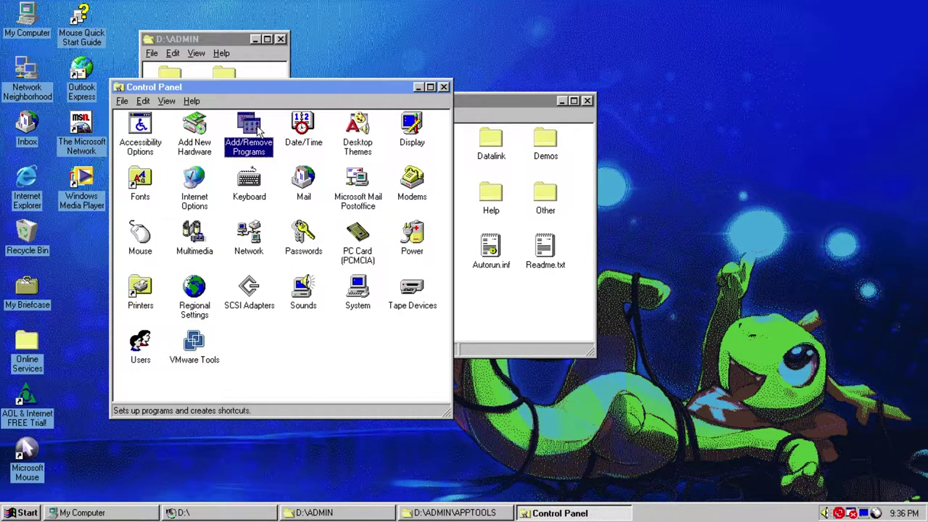
{"action": "double_click", "coordinate": [257, 128]}
{"action": "left_click", "coordinate": [221, 140]}
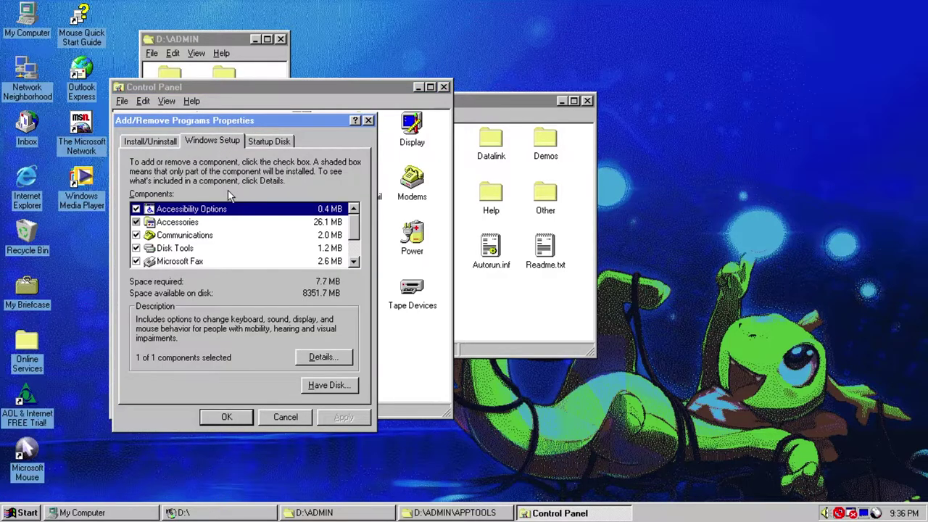
- Install Group policies and System Policy Editor from the CD through Have Disk
{"action": "left_click", "coordinate": [328, 385]}
{"action": "key", "text": "Return"}
{"action": "left_click_drag", "start_coordinate": [190, 145], "coordinate": [317, 152]}
{"action": "left_click", "coordinate": [258, 216]}
{"action": "left_click", "coordinate": [258, 229]}
{"action": "left_click", "coordinate": [392, 397]}
{"action": "left_click", "coordinate": [244, 414]}
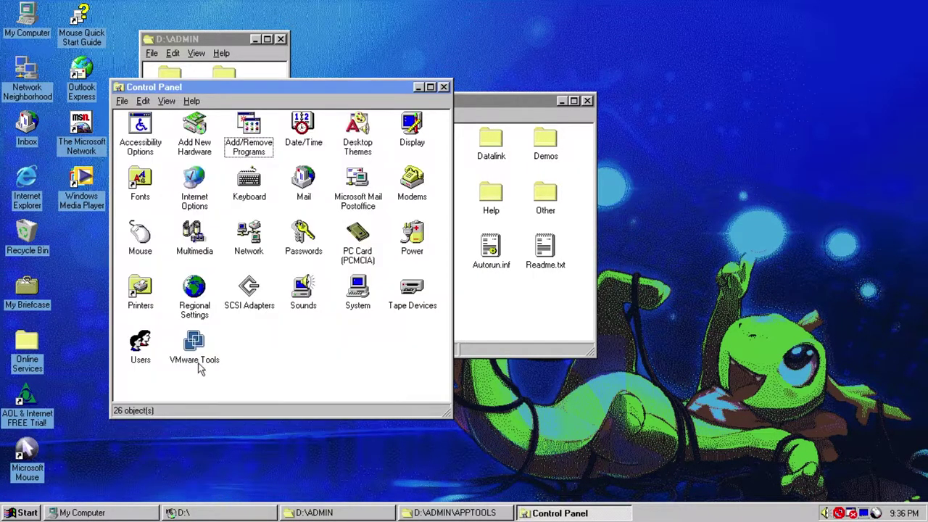
- Show the Start > Programs > Accessories > System Tools menu listing System Policy Editor
{"action": "left_click", "coordinate": [22, 511]}
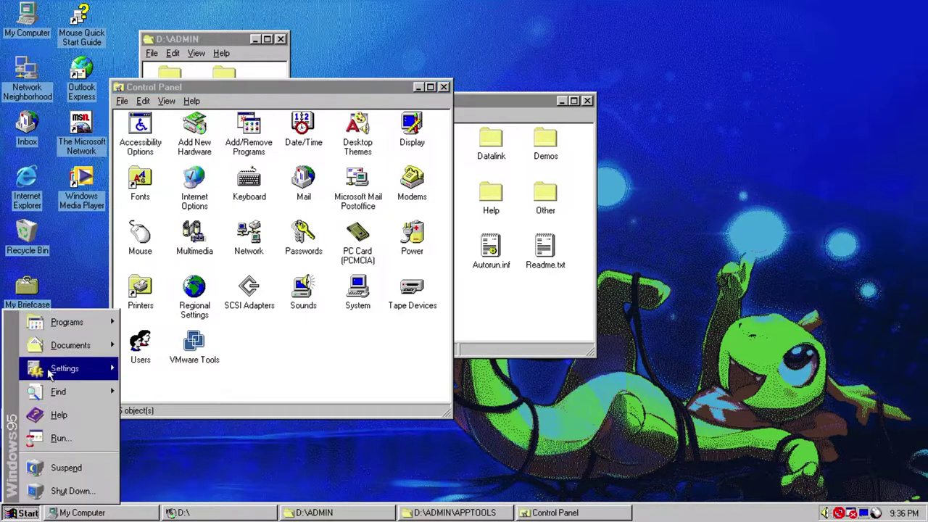
{"action": "mouse_move", "coordinate": [75, 331]}
{"action": "mouse_move", "coordinate": [217, 102]}
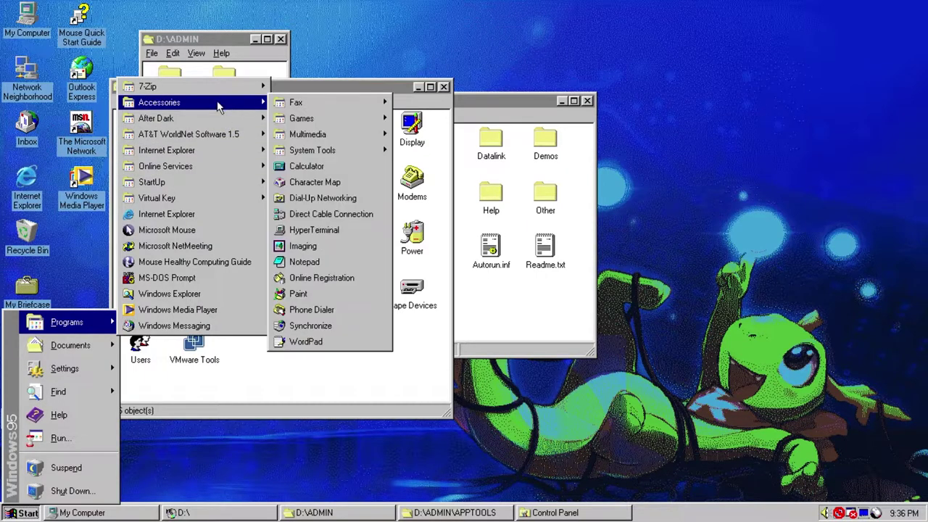
{"action": "mouse_move", "coordinate": [355, 152]}
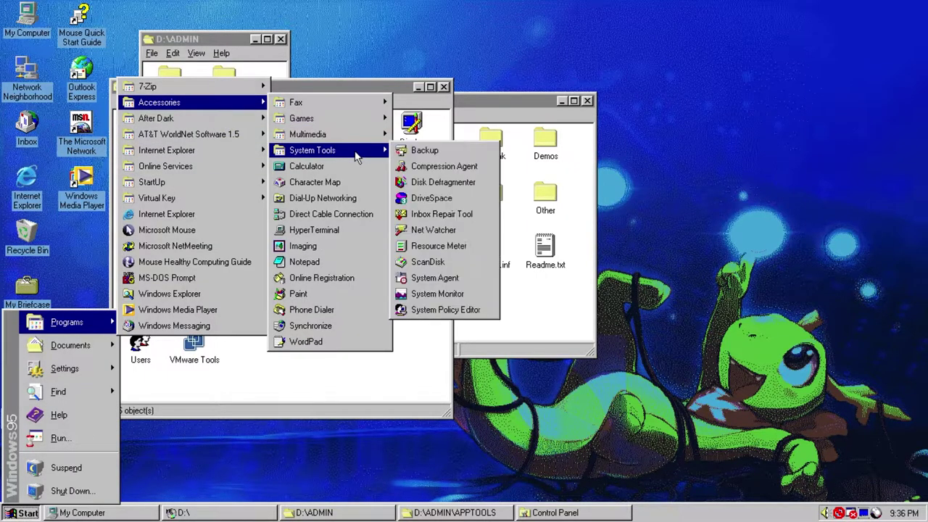
- Launch System Policy Editor, load the local registry, and open the Local User policies
{"action": "left_click", "coordinate": [443, 309]}
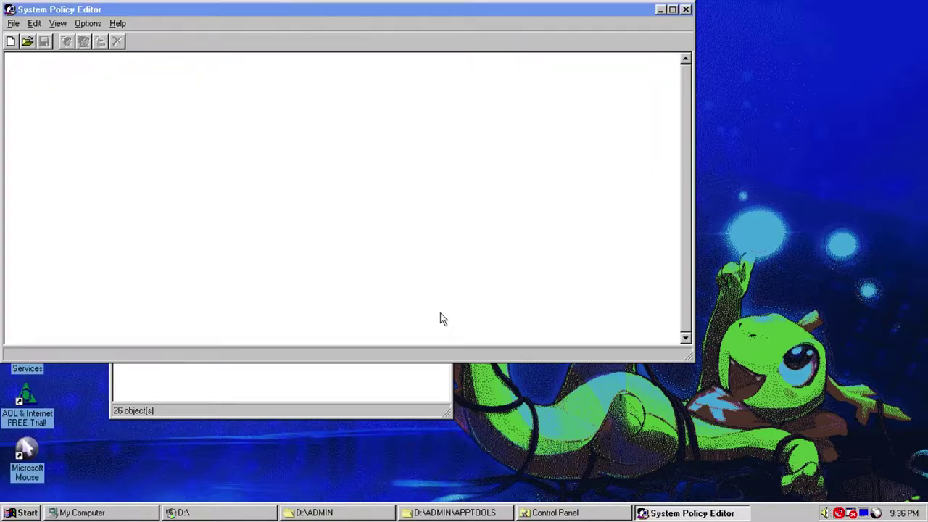
{"action": "left_click", "coordinate": [128, 84]}
{"action": "left_click", "coordinate": [155, 124]}
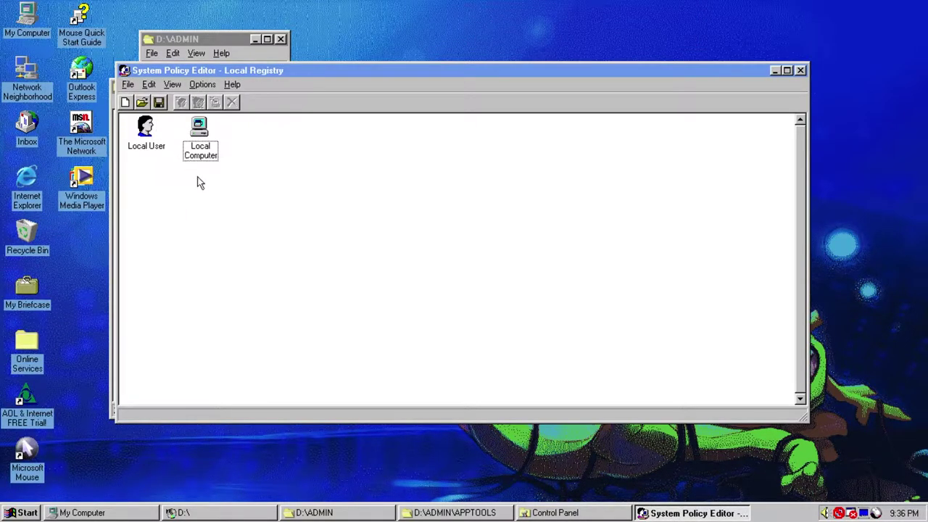
{"action": "left_click", "coordinate": [152, 127]}
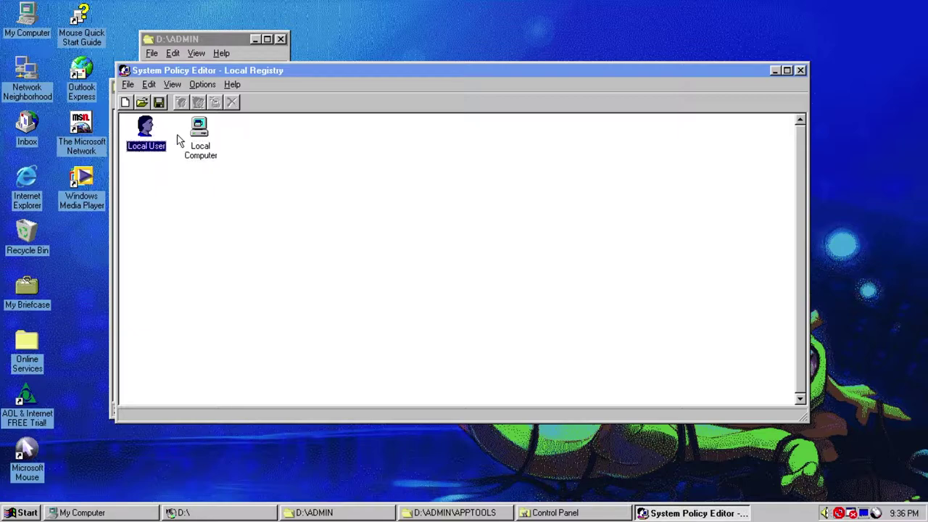
{"action": "left_click", "coordinate": [200, 129]}
{"action": "left_click", "coordinate": [200, 263]}
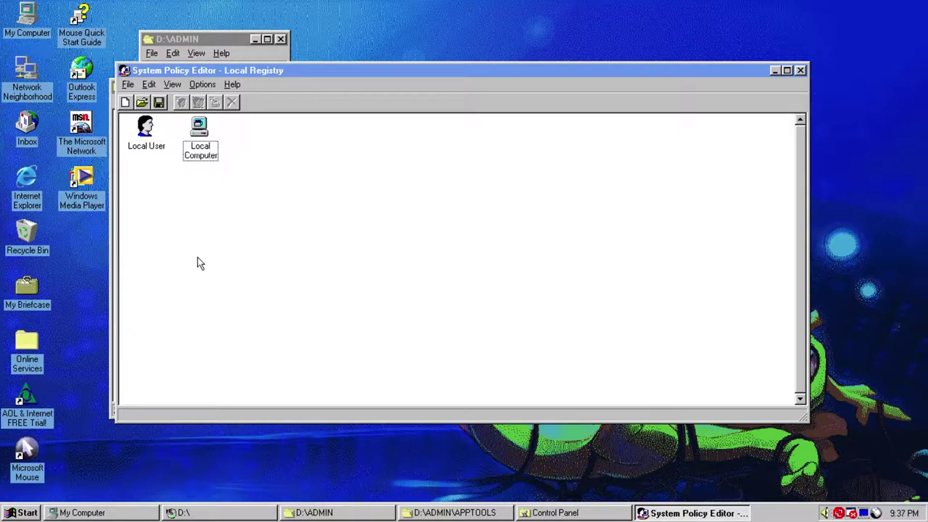
{"action": "double_click", "coordinate": [148, 128]}
- Expand the Local User's Control Panel > Display policies to Restrict Display Control Panel
{"action": "left_click", "coordinate": [149, 182]}
{"action": "left_click", "coordinate": [150, 170]}
{"action": "left_click", "coordinate": [150, 159]}
{"action": "left_click", "coordinate": [149, 148]}
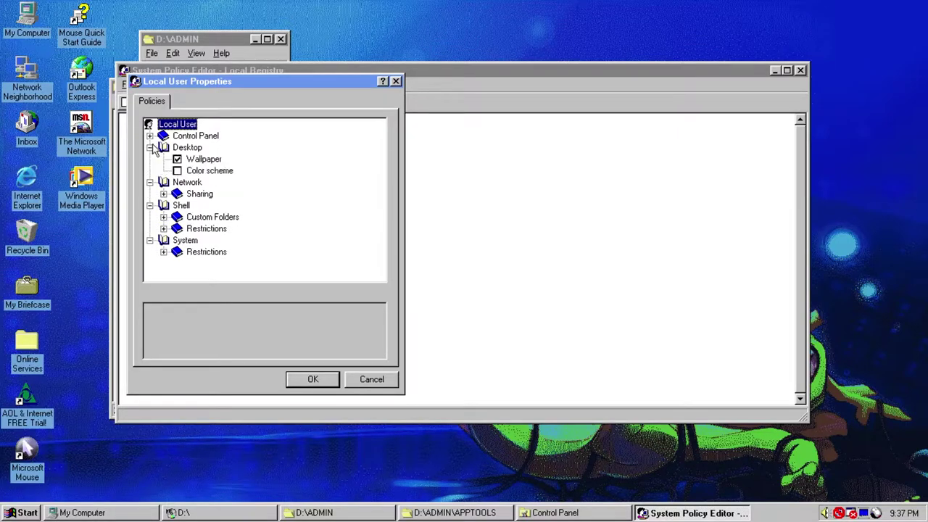
{"action": "left_click", "coordinate": [149, 136]}
{"action": "left_click", "coordinate": [177, 147]}
{"action": "left_click", "coordinate": [163, 147]}
{"action": "left_click", "coordinate": [201, 160]}
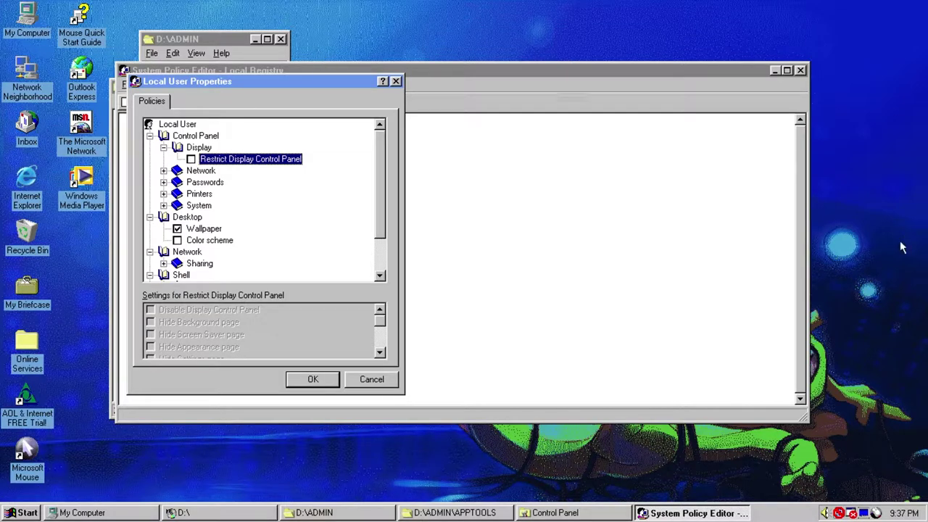
- Check Display Properties once, then enable Restrict Display Control Panel with Disable Display Control Panel
{"action": "right_click", "coordinate": [877, 219]}
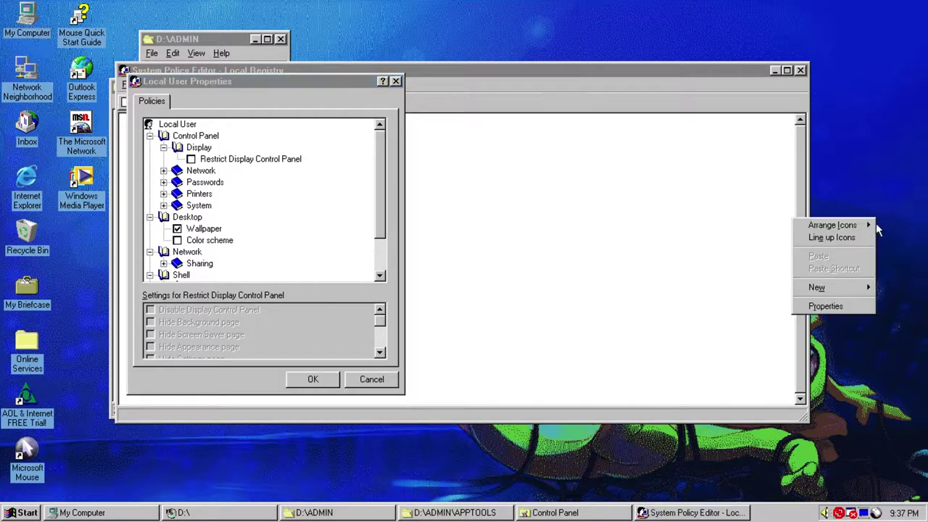
{"action": "left_click", "coordinate": [859, 308]}
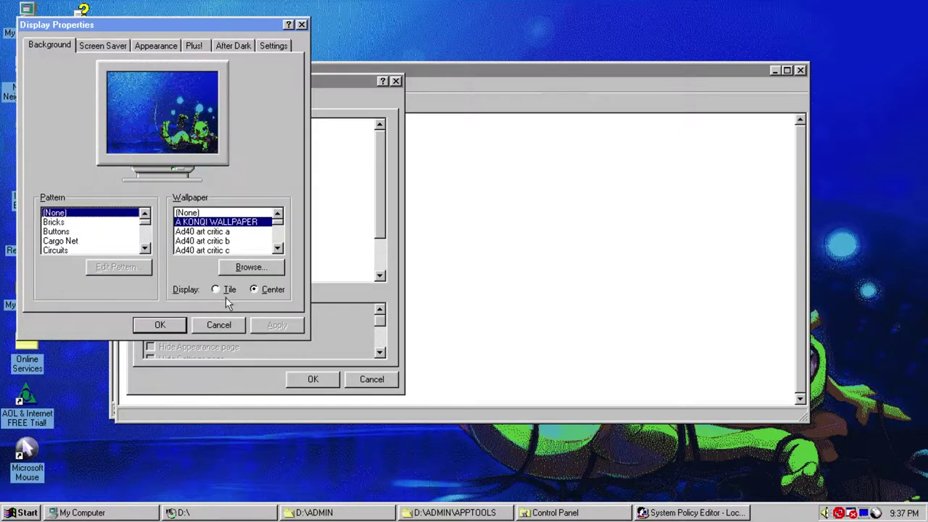
{"action": "left_click", "coordinate": [160, 325]}
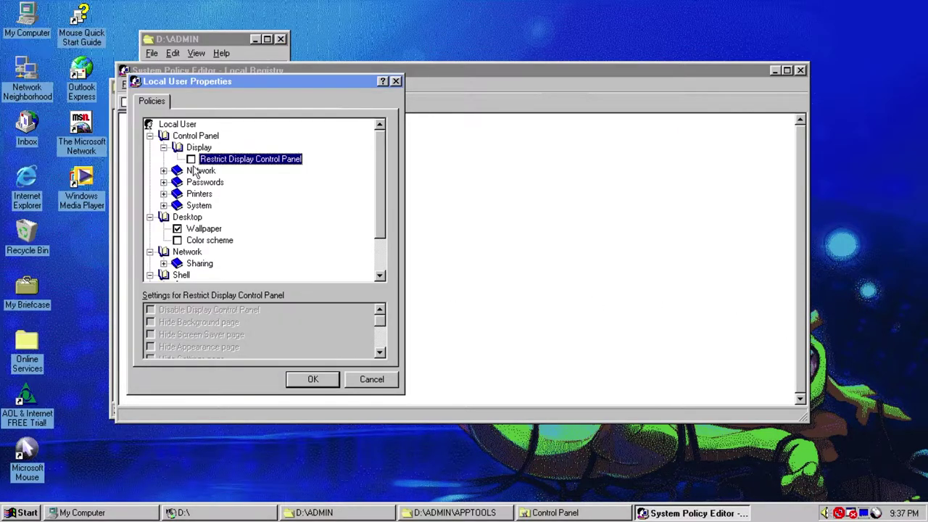
{"action": "left_click", "coordinate": [191, 160]}
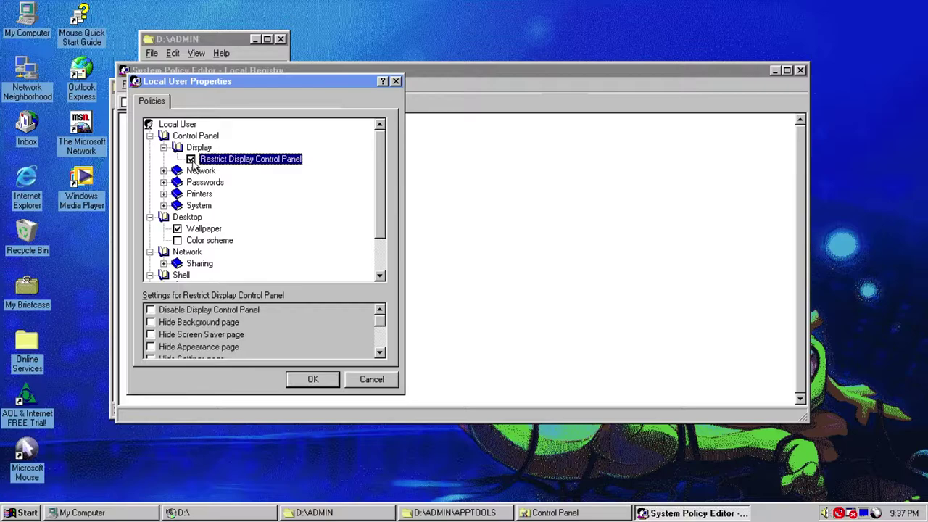
{"action": "left_click", "coordinate": [150, 310]}
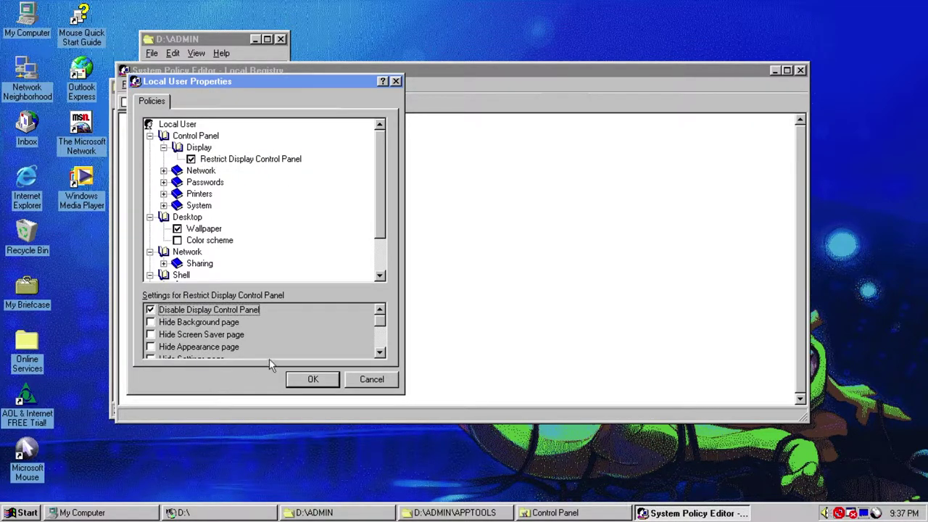
{"action": "left_click", "coordinate": [313, 381]}
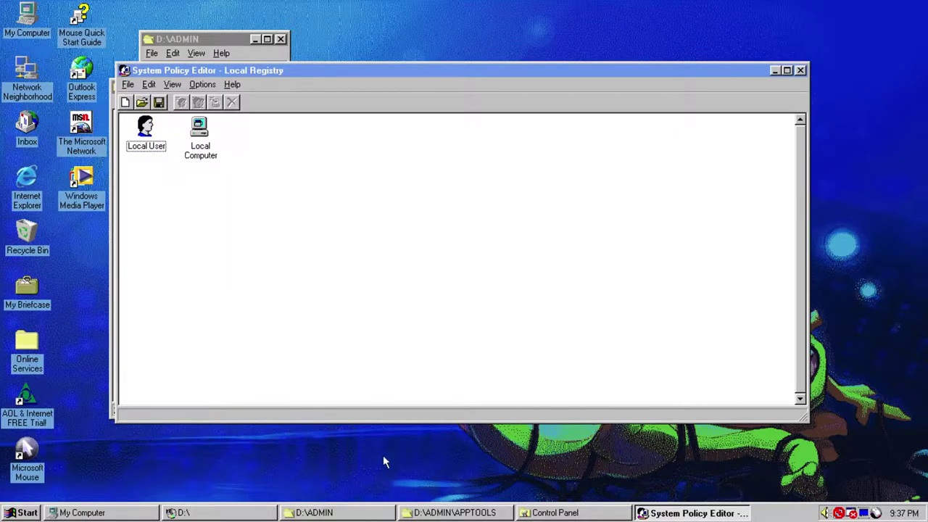
- Confirm that Desktop Properties now shows the administrator-disabled display message
{"action": "right_click", "coordinate": [389, 480]}
{"action": "left_click", "coordinate": [405, 513]}
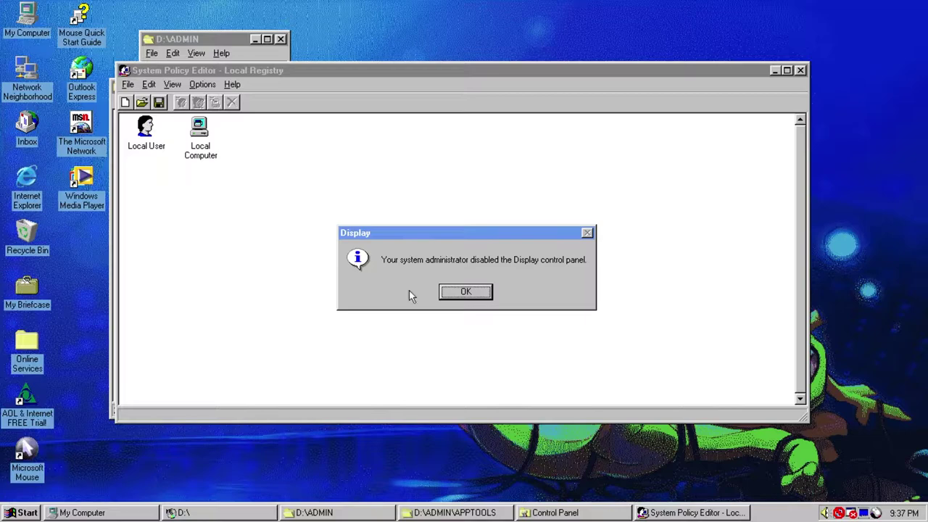
{"action": "left_click", "coordinate": [466, 292]}
{"action": "left_click", "coordinate": [544, 512]}
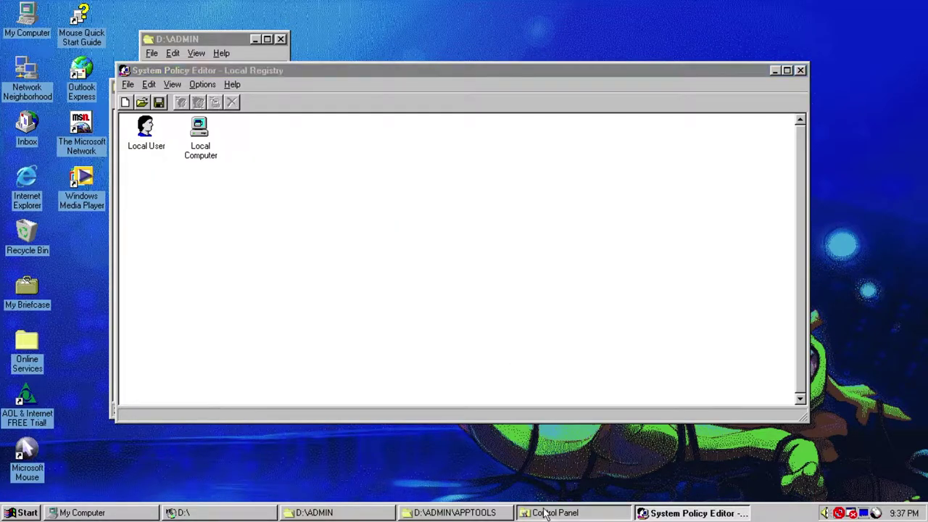
- Test the blocked Display icon, then enable Restrict Network Control Panel with Disable Network Control Panel
{"action": "double_click", "coordinate": [423, 131]}
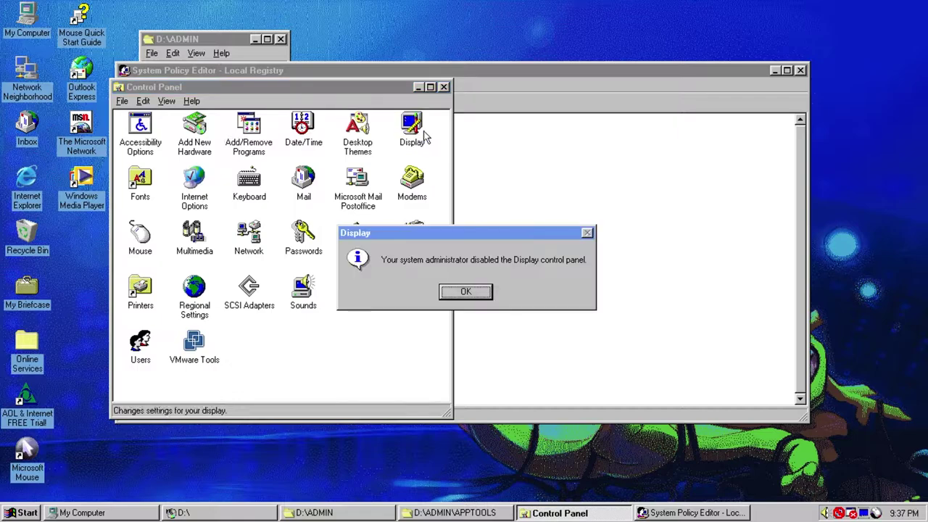
{"action": "left_click", "coordinate": [455, 306]}
{"action": "double_click", "coordinate": [145, 129]}
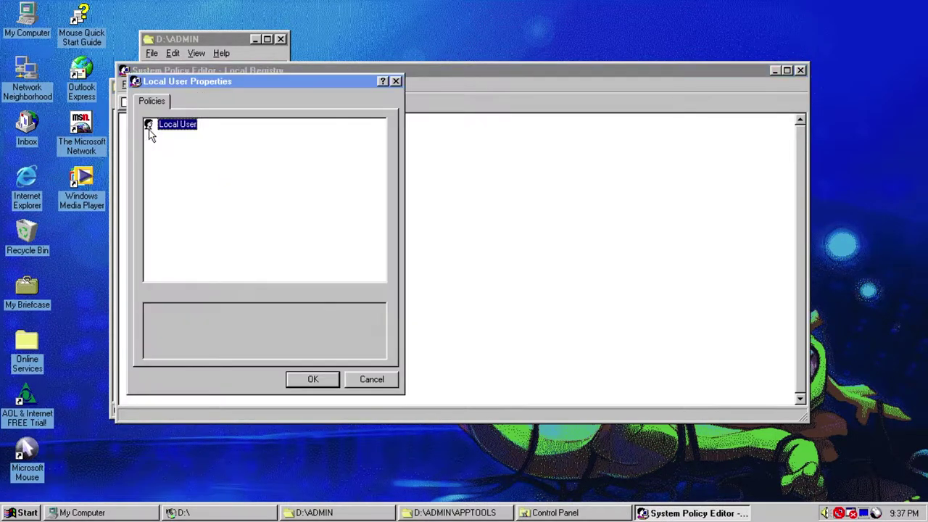
{"action": "left_click", "coordinate": [149, 135]}
{"action": "left_click", "coordinate": [164, 159]}
{"action": "left_click", "coordinate": [191, 170]}
{"action": "left_click", "coordinate": [151, 310]}
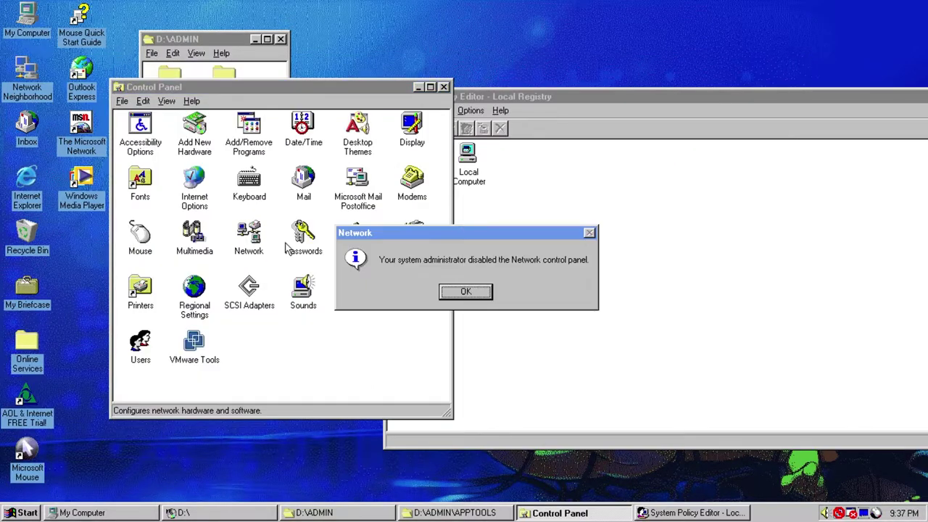
- Dismiss the network-disabled message, reopen Local User, and clear the Restrict Display Control Panel policy
{"action": "left_click", "coordinate": [466, 292]}
{"action": "left_click", "coordinate": [420, 159]}
{"action": "double_click", "coordinate": [420, 160]}
{"action": "left_click", "coordinate": [417, 161]}
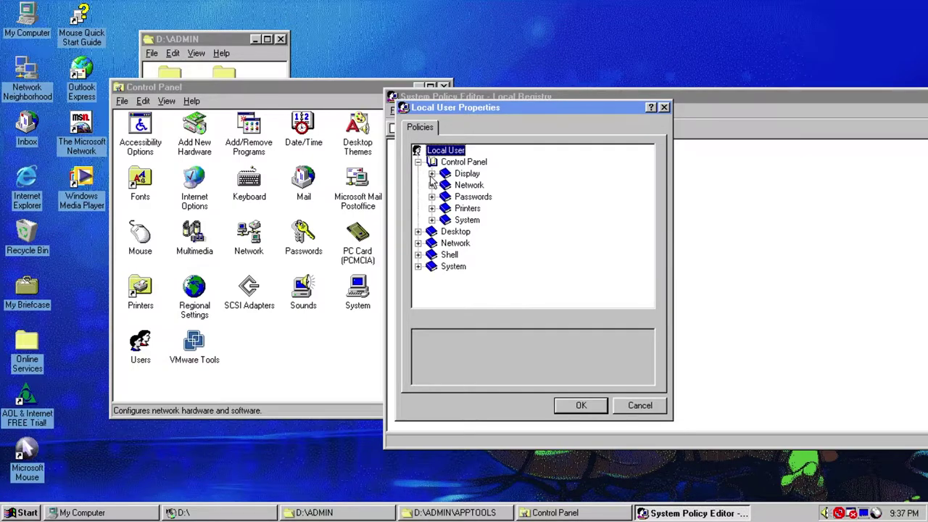
{"action": "left_click", "coordinate": [432, 173]}
{"action": "left_click", "coordinate": [460, 186]}
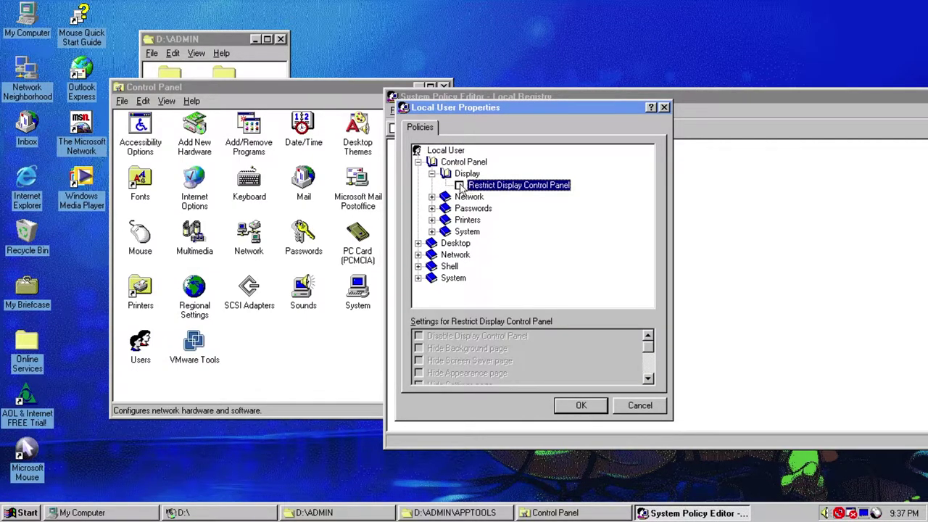
{"action": "left_click", "coordinate": [459, 186]}
{"action": "left_click", "coordinate": [460, 185]}
- Expand the Network policies and toggle Restrict Network Control Panel
{"action": "left_click", "coordinate": [432, 173]}
{"action": "left_click", "coordinate": [431, 185]}
{"action": "left_click", "coordinate": [468, 197]}
{"action": "left_click", "coordinate": [459, 196]}
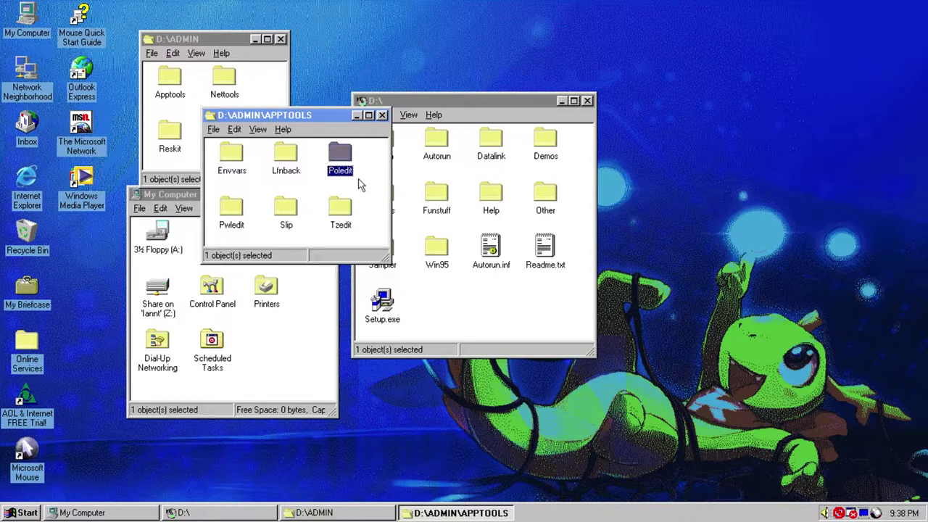
- Open the Pwledit folder, read Pwledit.txt in Notepad, then close it
{"action": "left_click", "coordinate": [359, 185]}
{"action": "double_click", "coordinate": [232, 210]}
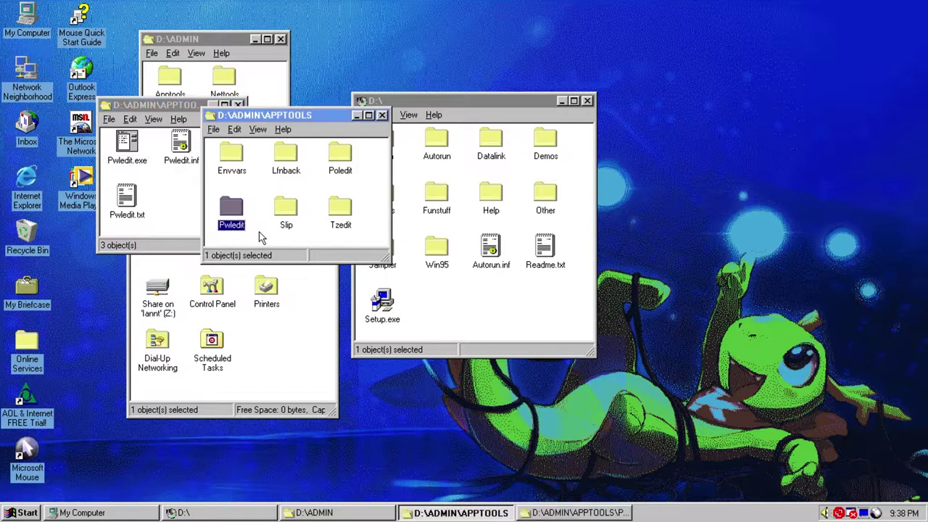
{"action": "left_click", "coordinate": [155, 227]}
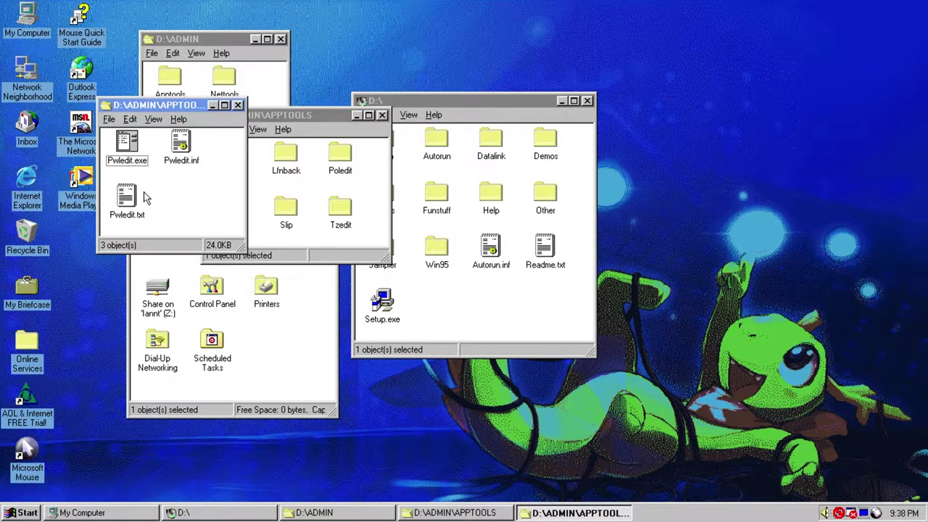
{"action": "double_click", "coordinate": [134, 198]}
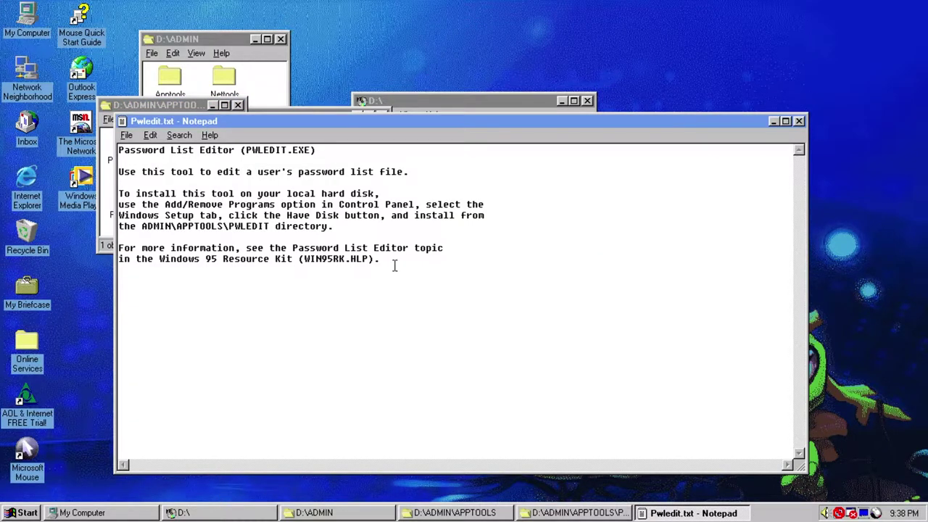
{"action": "left_click", "coordinate": [799, 121]}
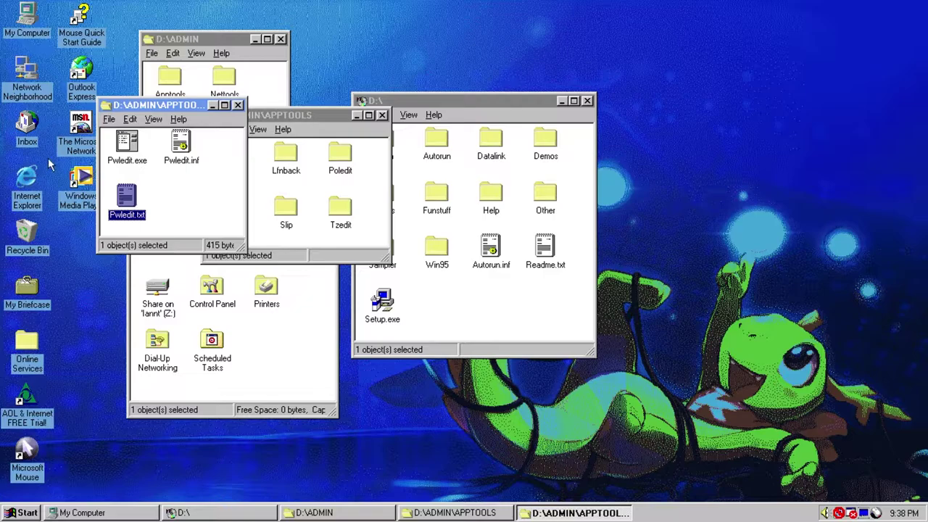
- Close the Windows Messaging Inbox and open Control Panel from the Start menu
{"action": "left_click", "coordinate": [28, 127]}
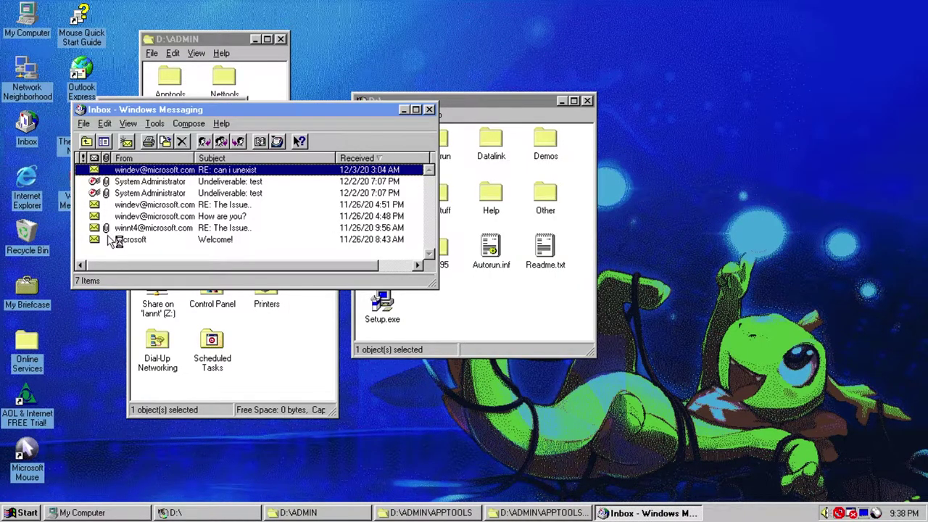
{"action": "left_click", "coordinate": [161, 240]}
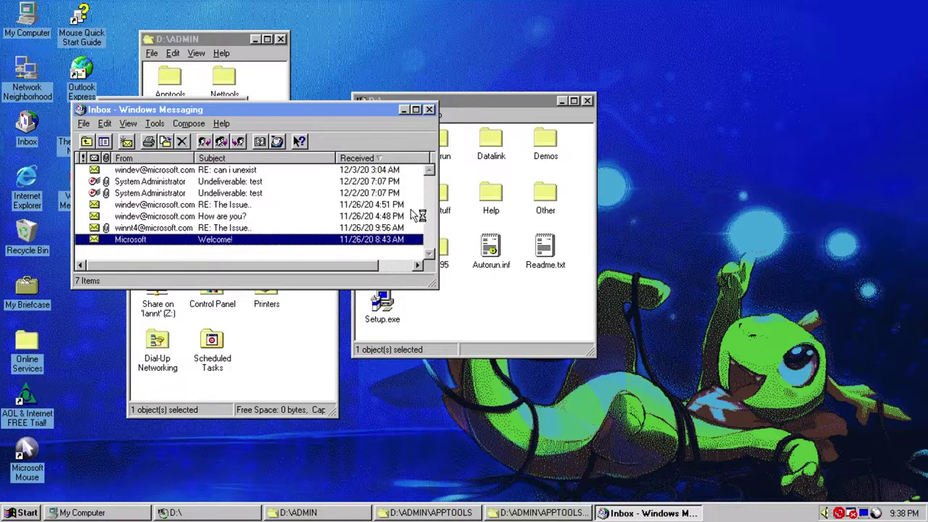
{"action": "left_click", "coordinate": [429, 109]}
{"action": "left_click", "coordinate": [32, 512]}
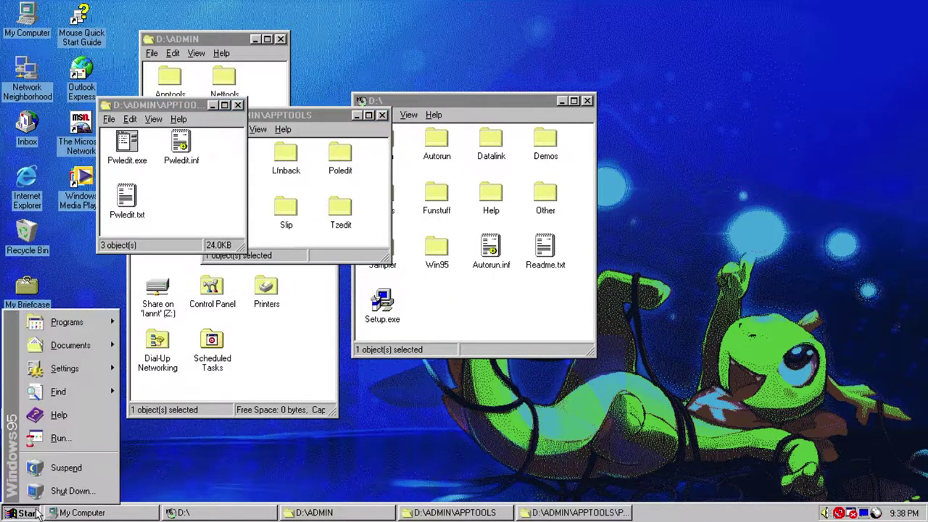
{"action": "left_click", "coordinate": [27, 512]}
{"action": "mouse_move", "coordinate": [54, 377]}
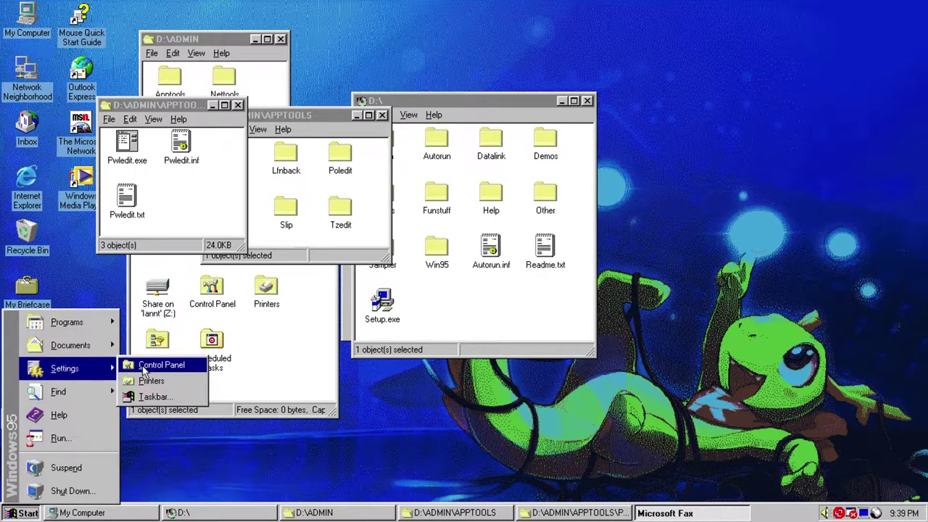
{"action": "left_click", "coordinate": [155, 362]}
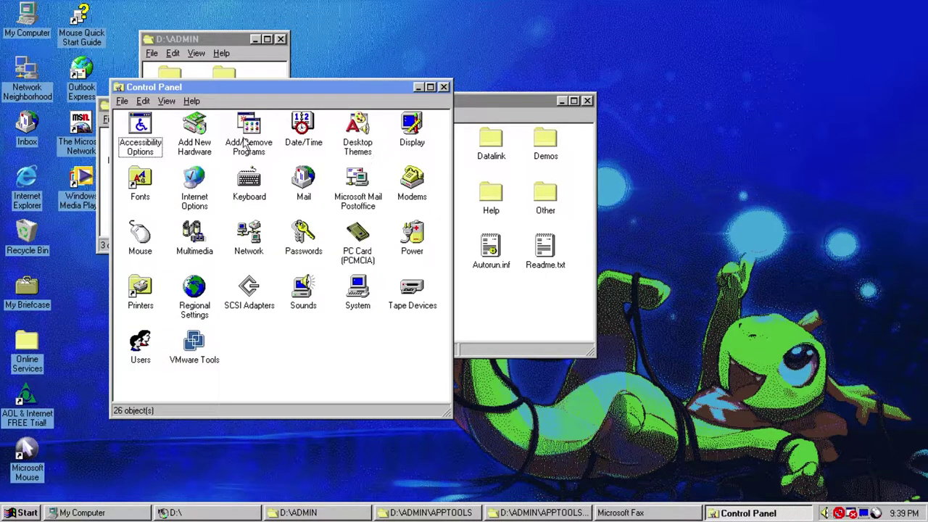
- Install Password List Editor via Add/Remove Programs > Windows Setup > Have Disk
{"action": "double_click", "coordinate": [246, 134]}
{"action": "left_click", "coordinate": [148, 78]}
{"action": "left_click_drag", "start_coordinate": [156, 58], "coordinate": [250, 69]}
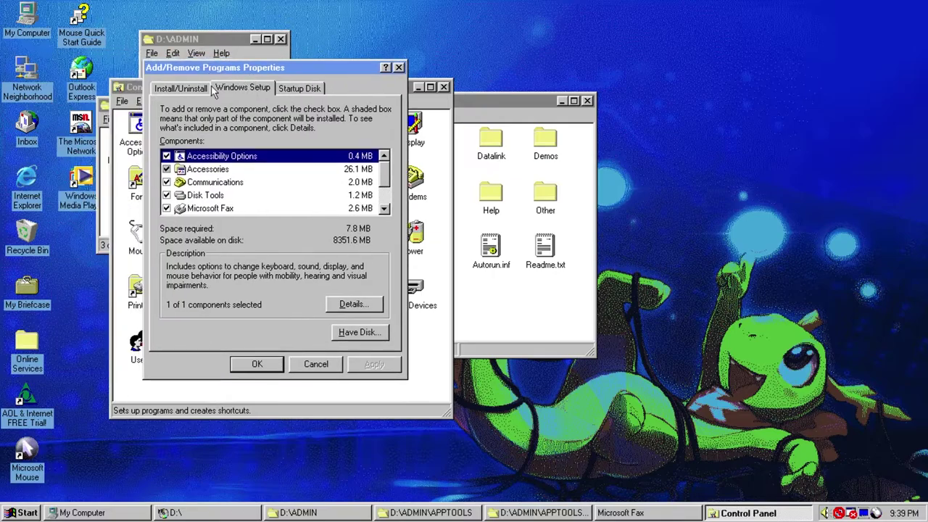
{"action": "left_click", "coordinate": [363, 335]}
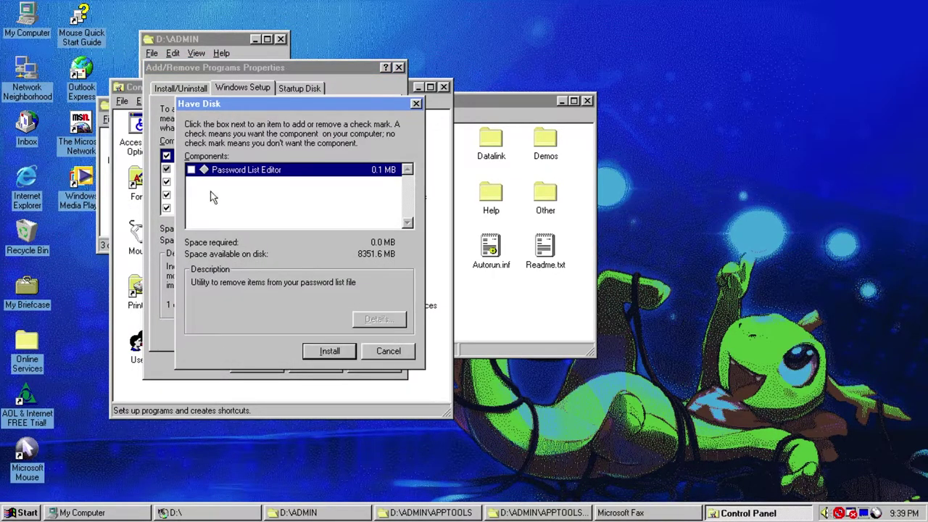
{"action": "left_click", "coordinate": [191, 170]}
{"action": "left_click", "coordinate": [325, 358]}
{"action": "left_click", "coordinate": [264, 366]}
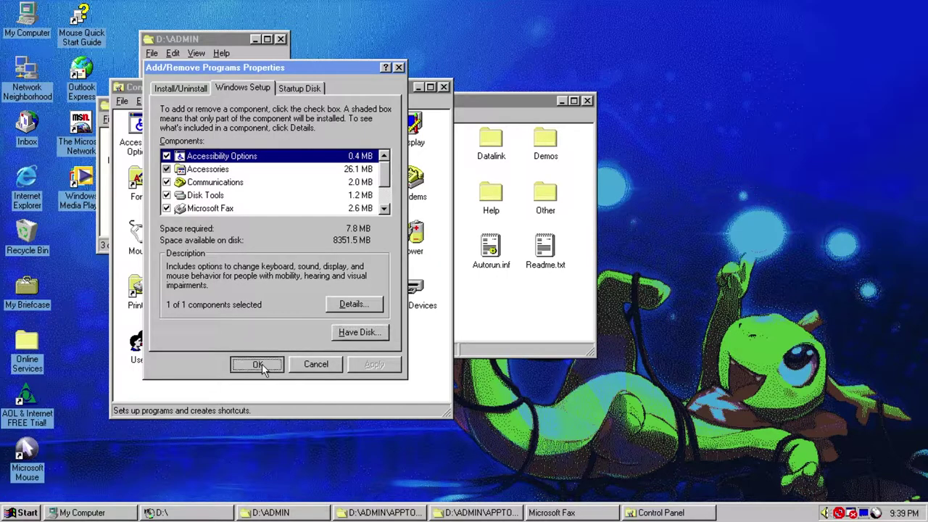
- Launch the Password List Editor from Accessories > System Tools
{"action": "left_click", "coordinate": [22, 513]}
{"action": "mouse_move", "coordinate": [73, 321]}
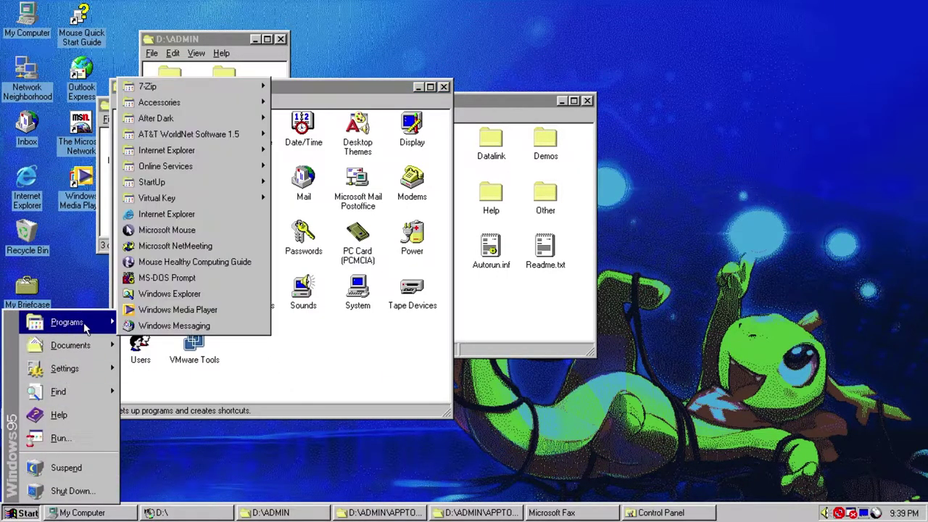
{"action": "mouse_move", "coordinate": [207, 105]}
{"action": "mouse_move", "coordinate": [353, 153]}
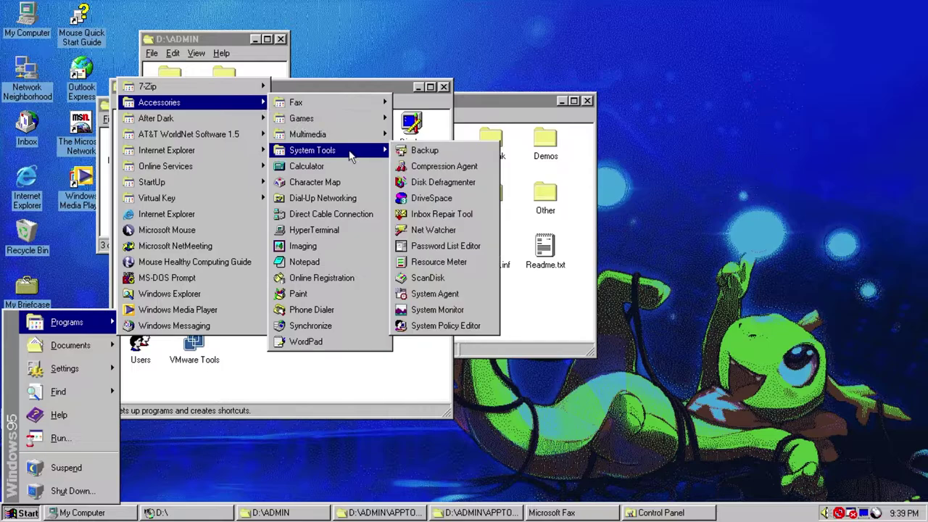
{"action": "left_click", "coordinate": [442, 245]}
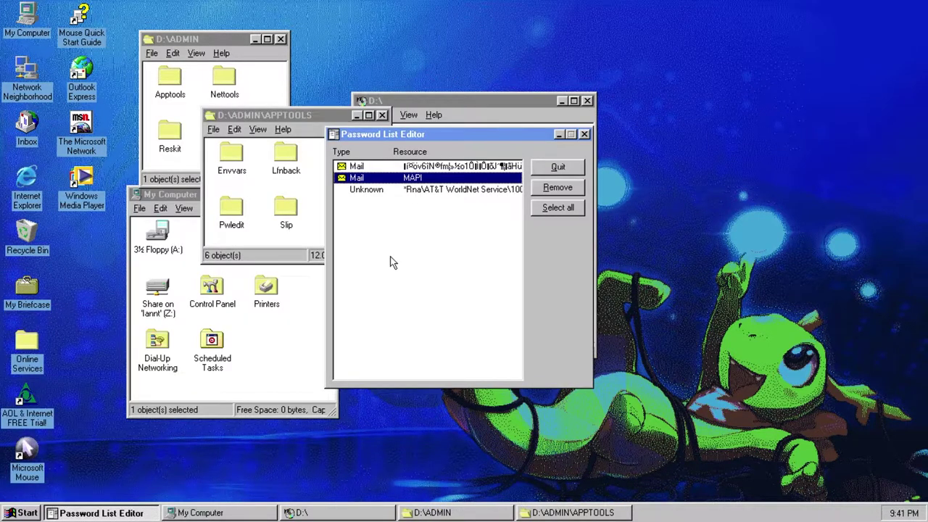
- Select the Mail password entries, declining fax setup and closing the Windows Messaging inbox that opened
{"action": "left_click", "coordinate": [362, 167]}
{"action": "left_click", "coordinate": [358, 178]}
{"action": "left_click", "coordinate": [360, 167]}
{"action": "left_click", "coordinate": [361, 177]}
{"action": "left_click", "coordinate": [361, 168]}
{"action": "left_click", "coordinate": [360, 178]}
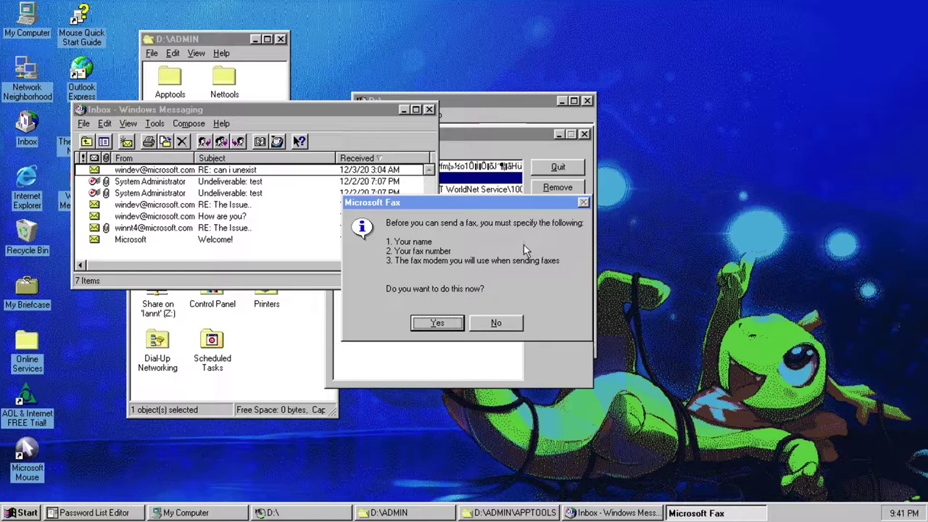
{"action": "left_click", "coordinate": [497, 324]}
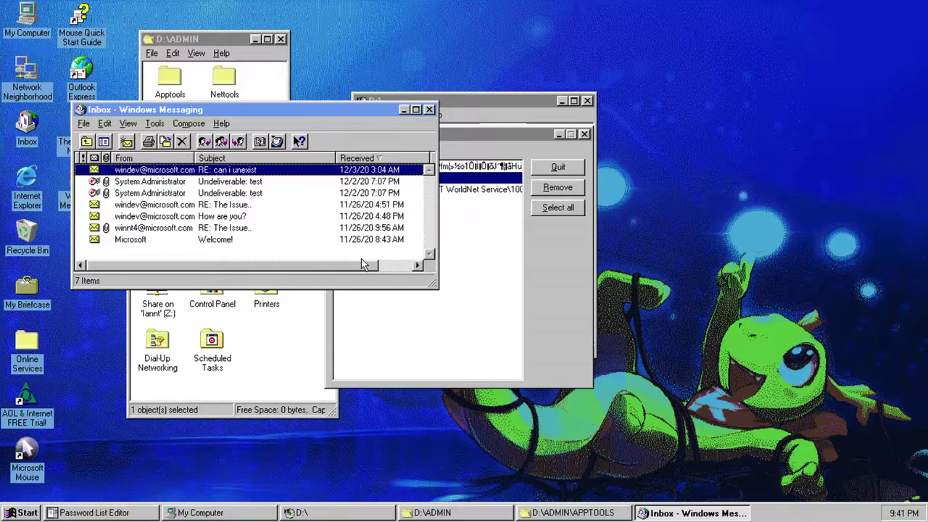
{"action": "left_click", "coordinate": [429, 110]}
- Remove the MAPI entry and the remaining Mail entry, confirming each with Yes
{"action": "left_click", "coordinate": [426, 169]}
{"action": "left_click", "coordinate": [429, 179]}
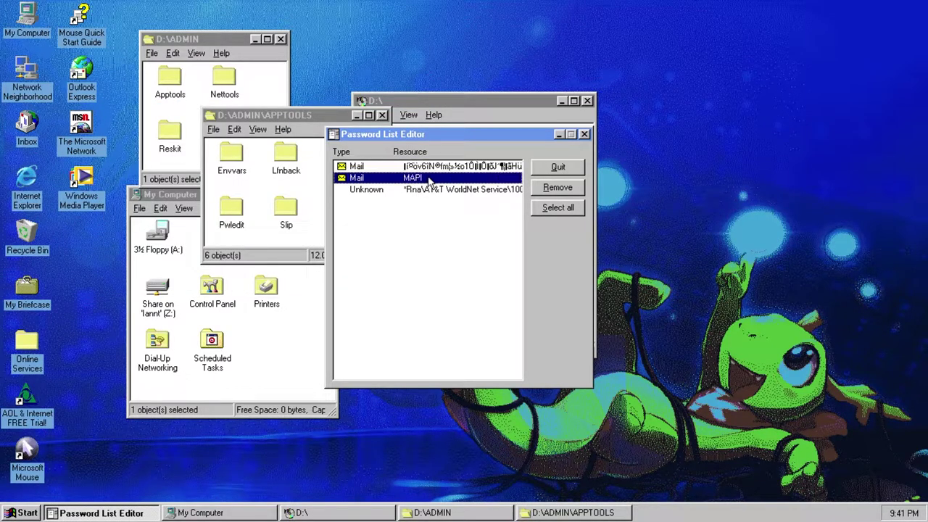
{"action": "left_click", "coordinate": [542, 190]}
{"action": "left_click", "coordinate": [448, 293]}
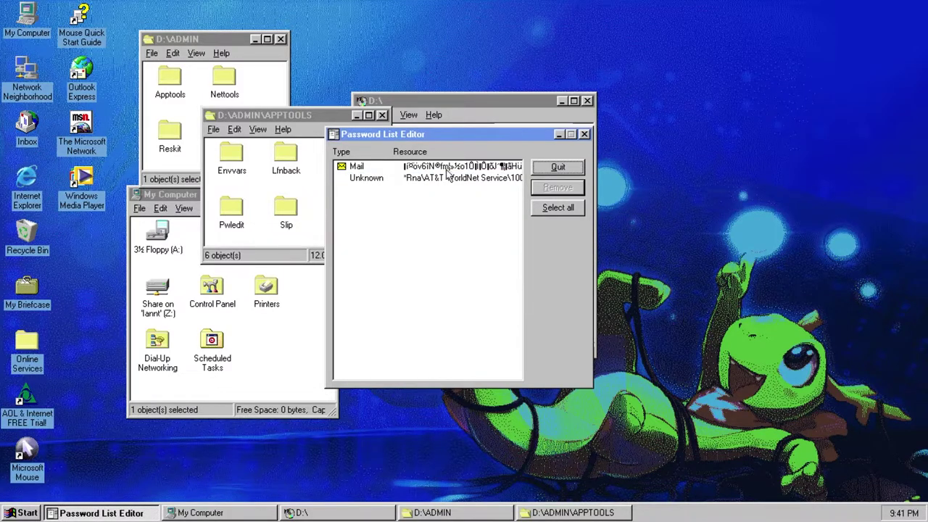
{"action": "left_click", "coordinate": [446, 168]}
{"action": "left_click", "coordinate": [559, 188]}
{"action": "left_click", "coordinate": [455, 293]}
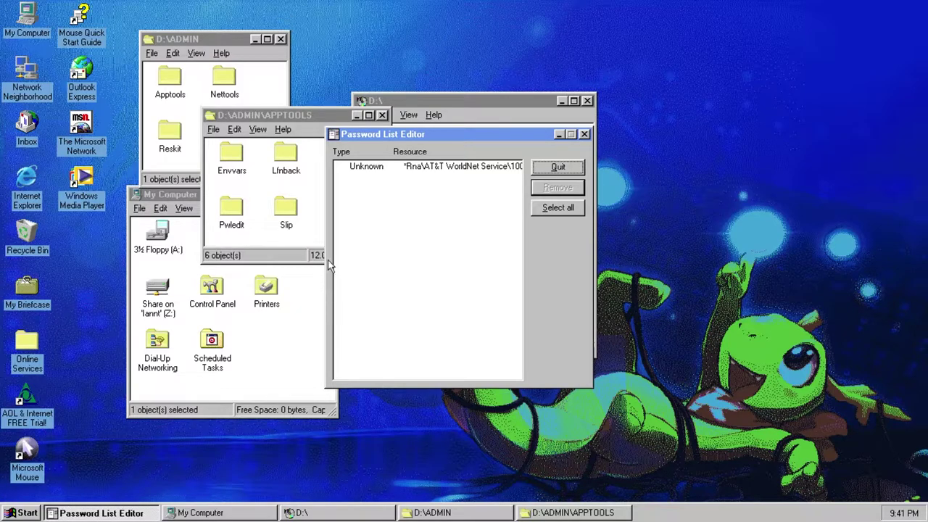
- Open the Inbox, enter the mailbox password when prompted, and choose to work offline
{"action": "left_click", "coordinate": [28, 125]}
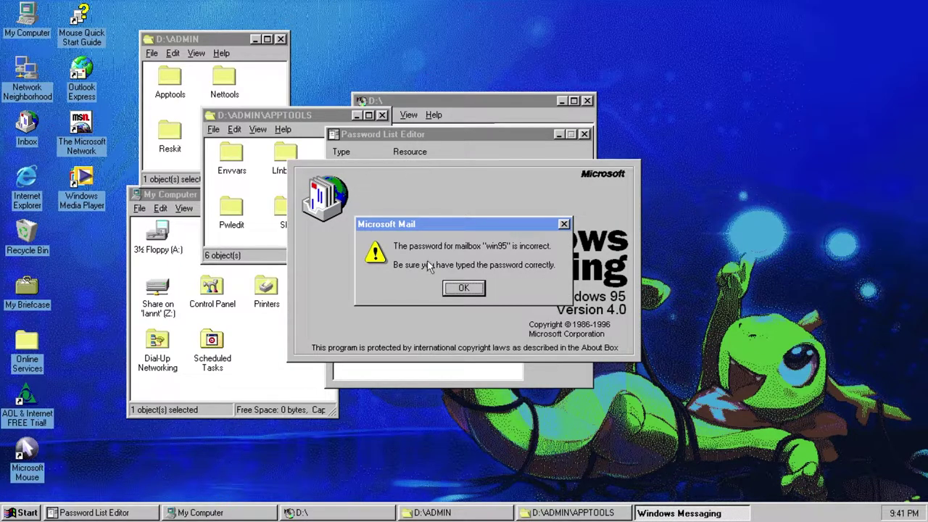
{"action": "left_click", "coordinate": [462, 289]}
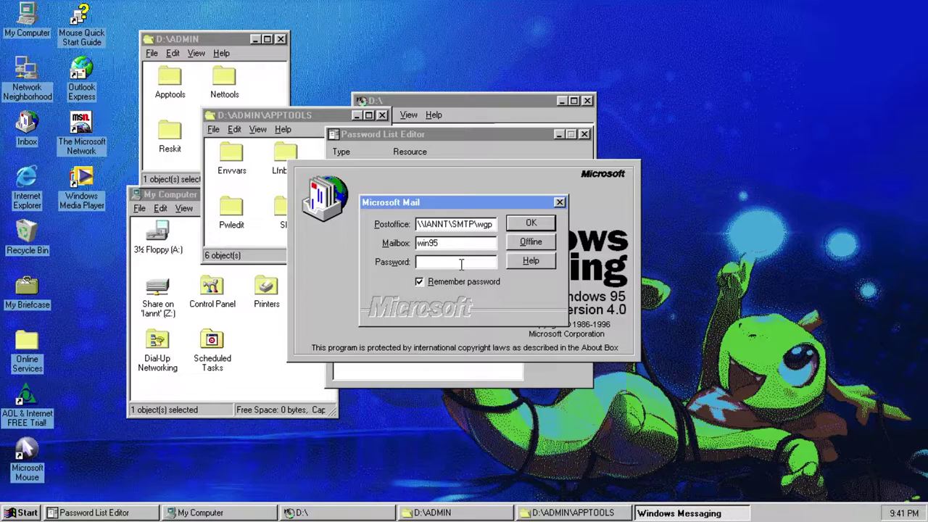
{"action": "key", "text": "Return"}
{"action": "key", "text": "Return"}
{"action": "type", "text": "password"}
{"action": "key", "text": "Return"}
{"action": "key", "text": "Return"}
{"action": "left_click", "coordinate": [562, 203]}
{"action": "key", "text": "Return"}
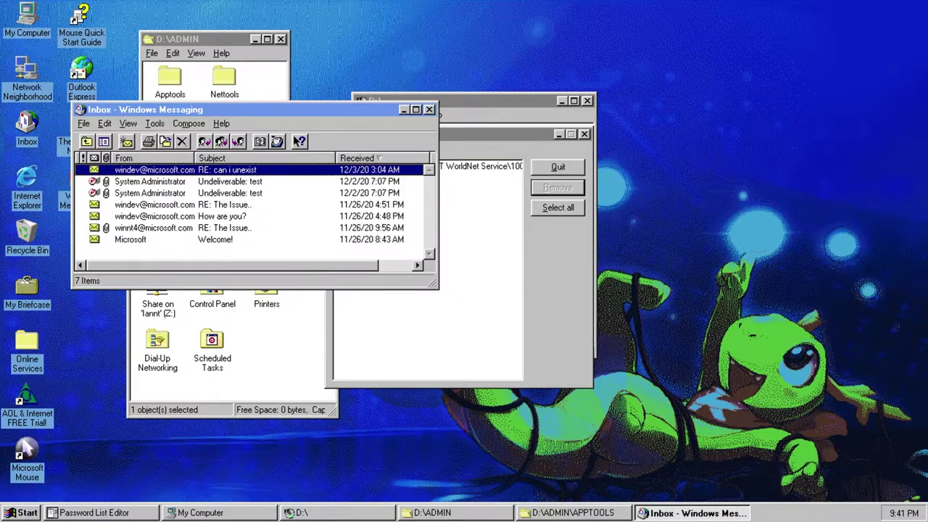
- Dismiss the offline warning and close Windows Messaging and the Password List Editor
{"action": "left_click", "coordinate": [488, 324]}
{"action": "left_click", "coordinate": [428, 110]}
{"action": "left_click", "coordinate": [583, 134]}
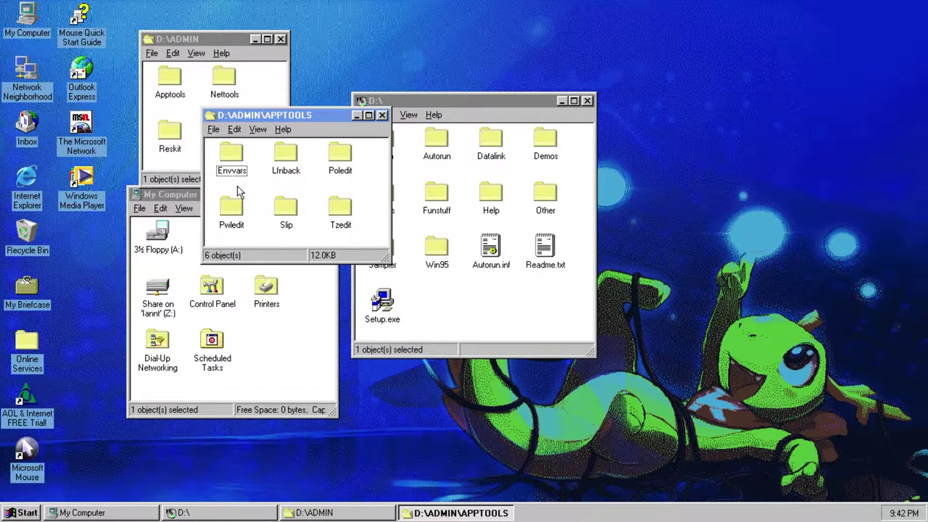
{"action": "double_click", "coordinate": [290, 210]}
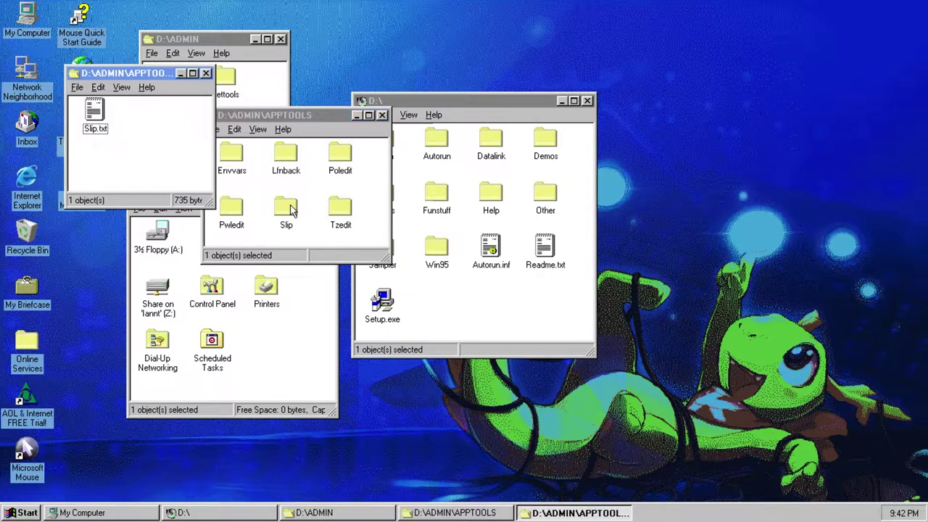
{"action": "double_click", "coordinate": [96, 119]}
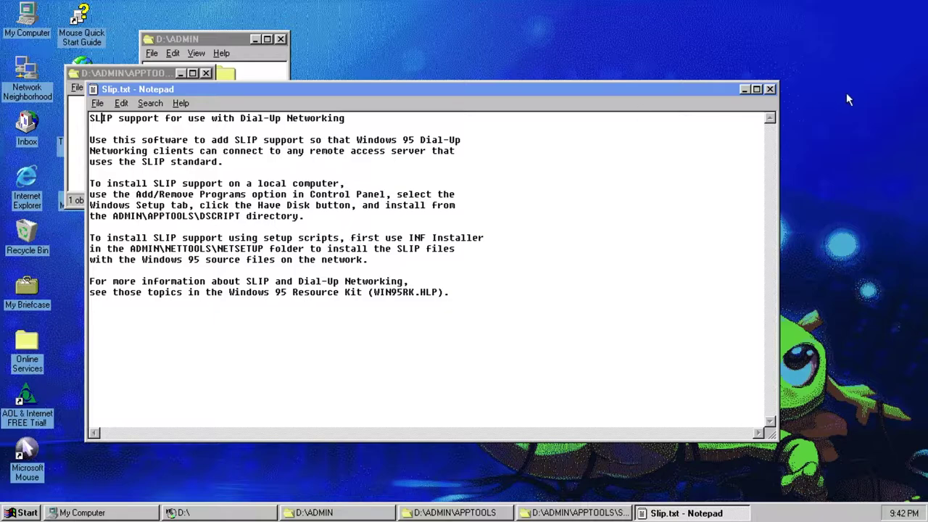
{"action": "left_click", "coordinate": [770, 89]}
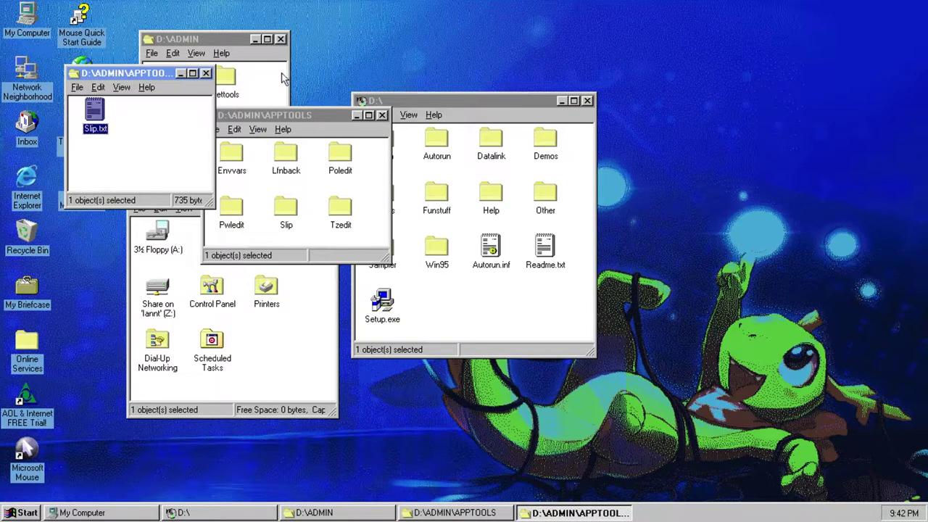
{"action": "left_click", "coordinate": [206, 74]}
{"action": "left_click", "coordinate": [312, 198]}
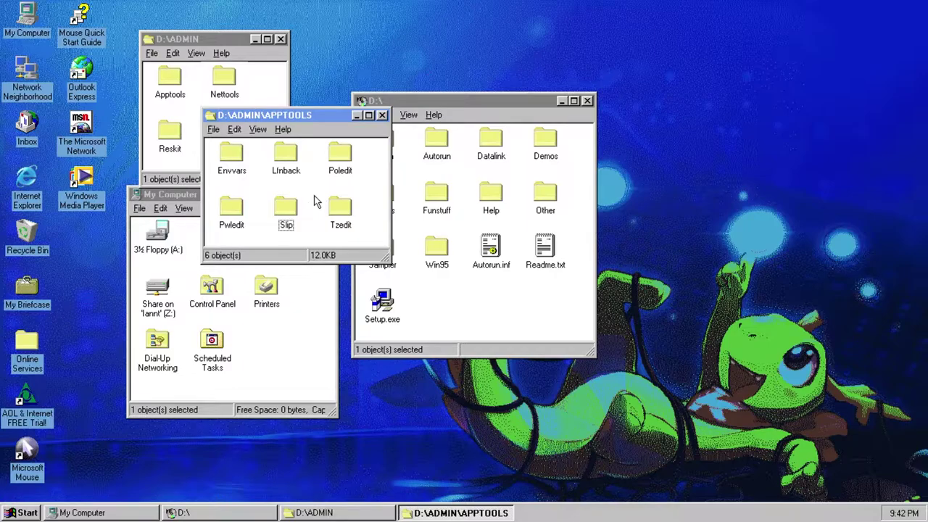
- Open the Tzedit folder and launch the Time Zone Editor
{"action": "left_click", "coordinate": [345, 210]}
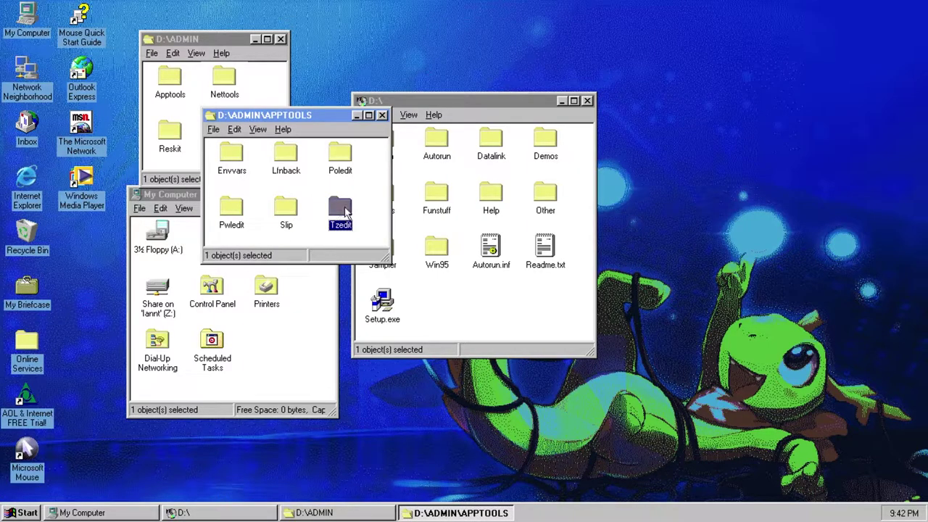
{"action": "double_click", "coordinate": [341, 210]}
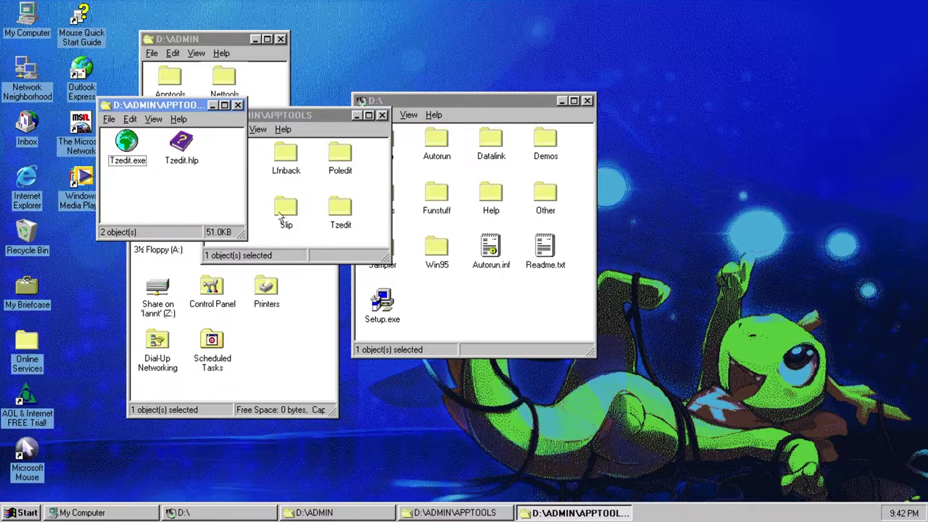
{"action": "double_click", "coordinate": [129, 158]}
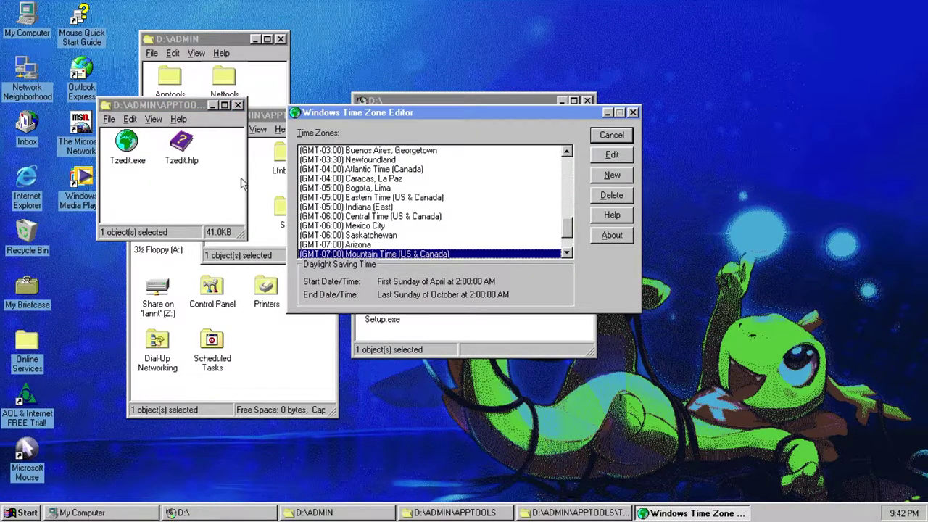
{"action": "scroll", "coordinate": [449, 200], "scroll_direction": "down", "scroll_amount": 2}
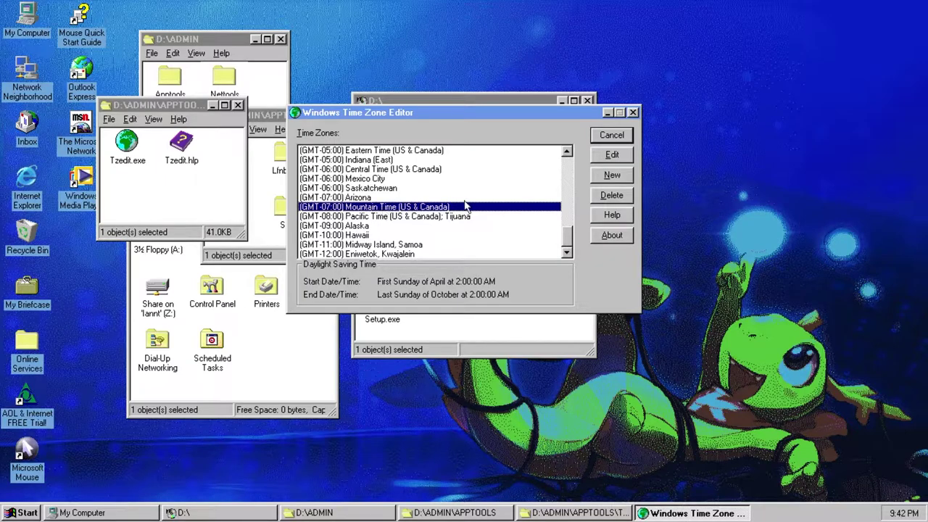
- Change Mountain Time's standard abbreviation to 'Mountain Daylight Time', save it, and close the editor
{"action": "left_click", "coordinate": [615, 158]}
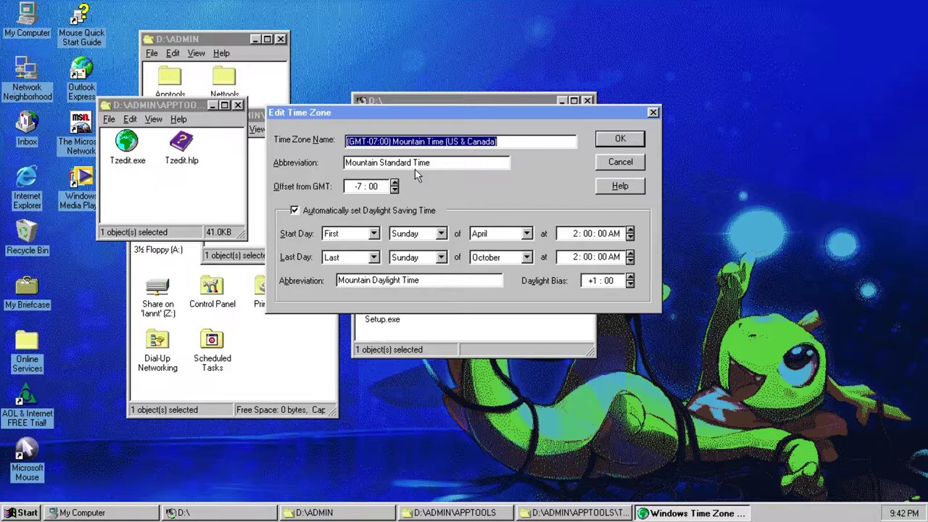
{"action": "double_click", "coordinate": [395, 163]}
{"action": "double_click", "coordinate": [394, 163]}
{"action": "double_click", "coordinate": [395, 163]}
{"action": "type", "text": "Daylight"}
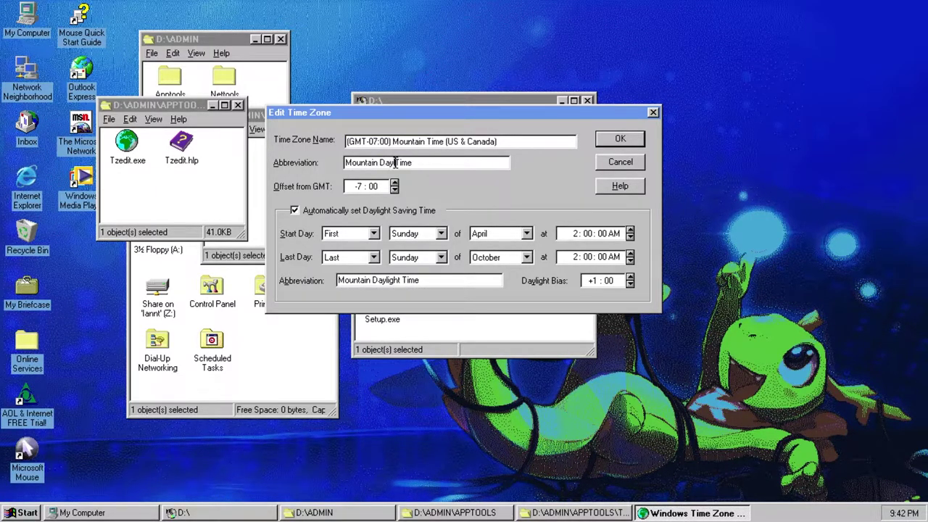
{"action": "left_click", "coordinate": [628, 143]}
{"action": "left_click", "coordinate": [611, 136]}
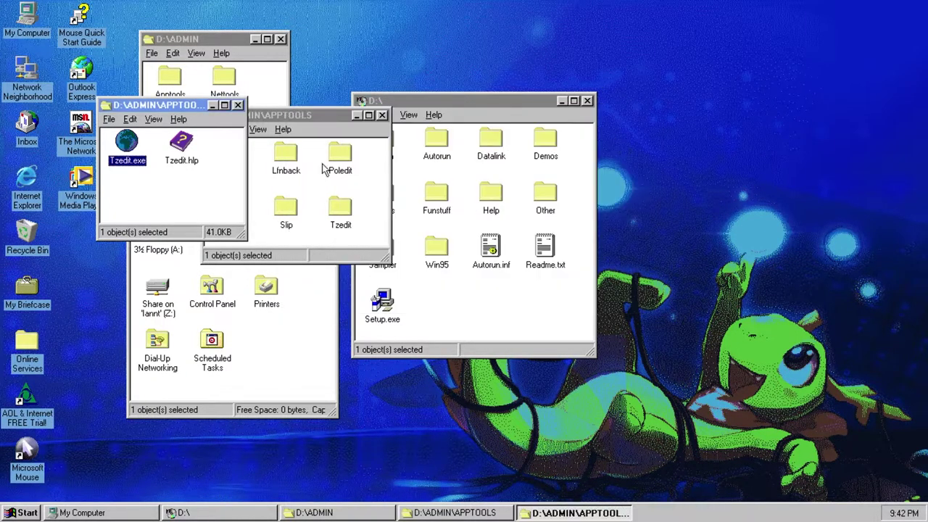
- Open the Time Zone Editor help file and move its window down and right
{"action": "left_click", "coordinate": [167, 183]}
{"action": "double_click", "coordinate": [179, 161]}
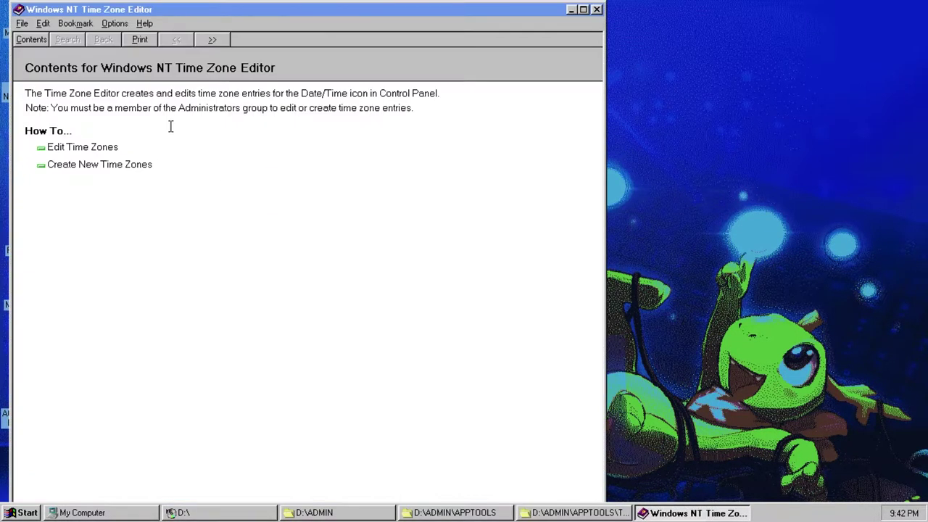
{"action": "left_click_drag", "start_coordinate": [136, 12], "coordinate": [355, 34]}
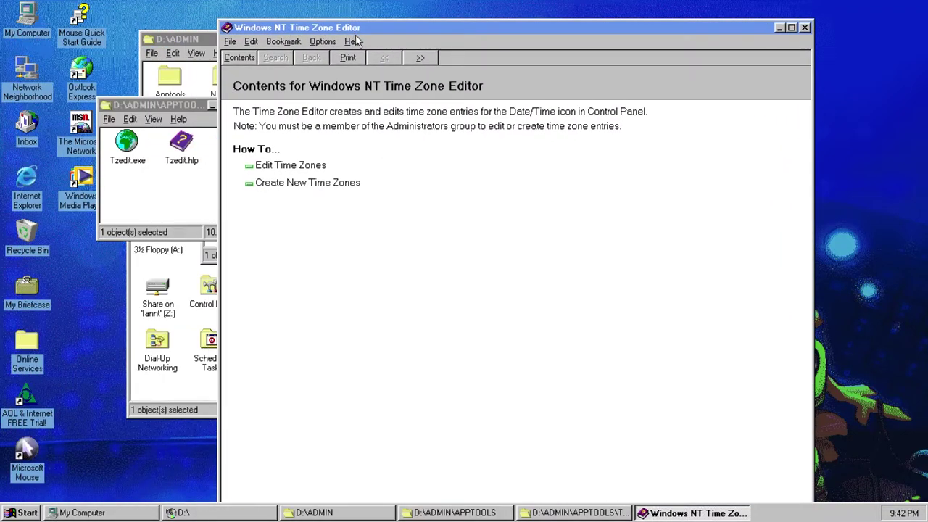
- Browse to the Create New Time Zones topic, read it, and close the help and APPTOOLS windows
{"action": "left_click", "coordinate": [419, 60]}
{"action": "left_click", "coordinate": [419, 61]}
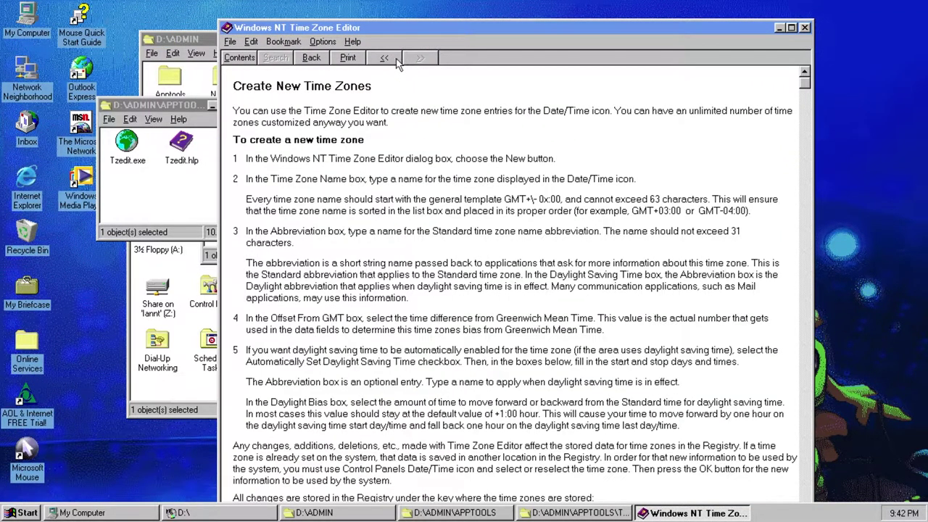
{"action": "left_click", "coordinate": [388, 59]}
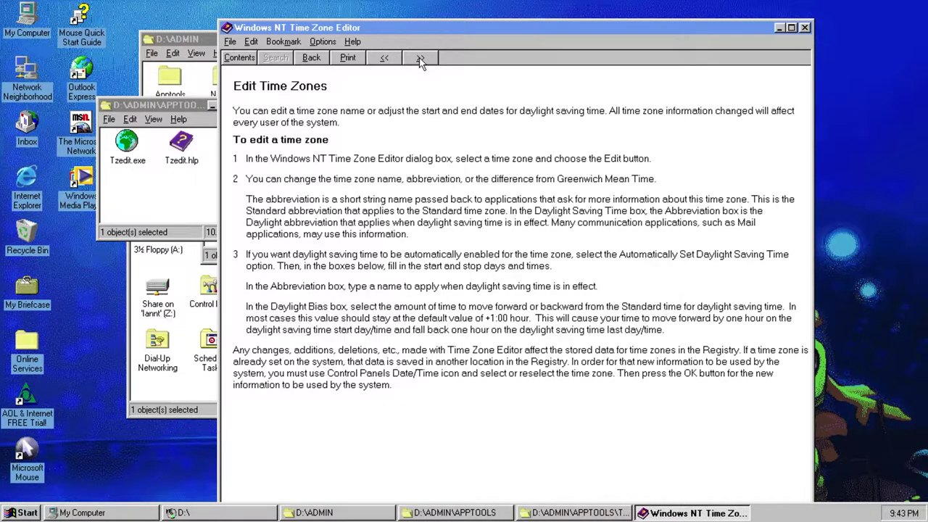
{"action": "left_click", "coordinate": [419, 60]}
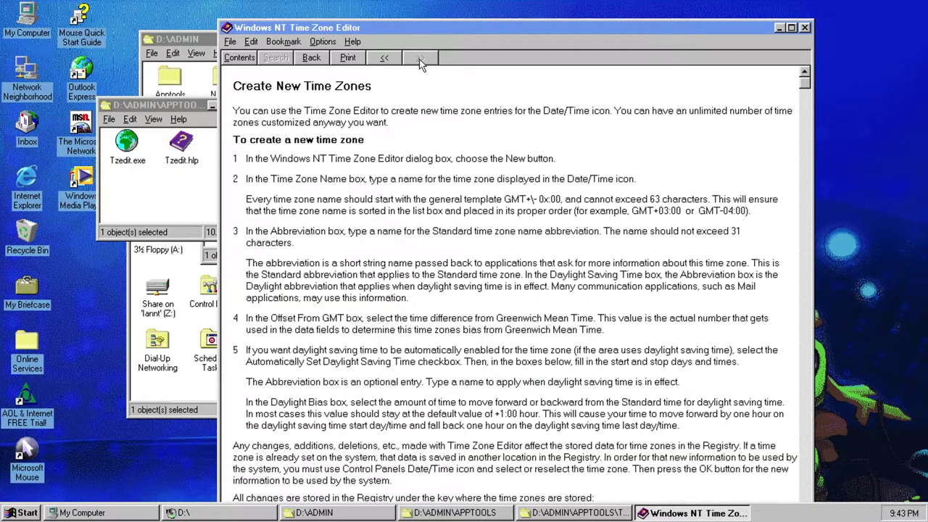
{"action": "scroll", "coordinate": [437, 156], "scroll_direction": "down", "scroll_amount": 3}
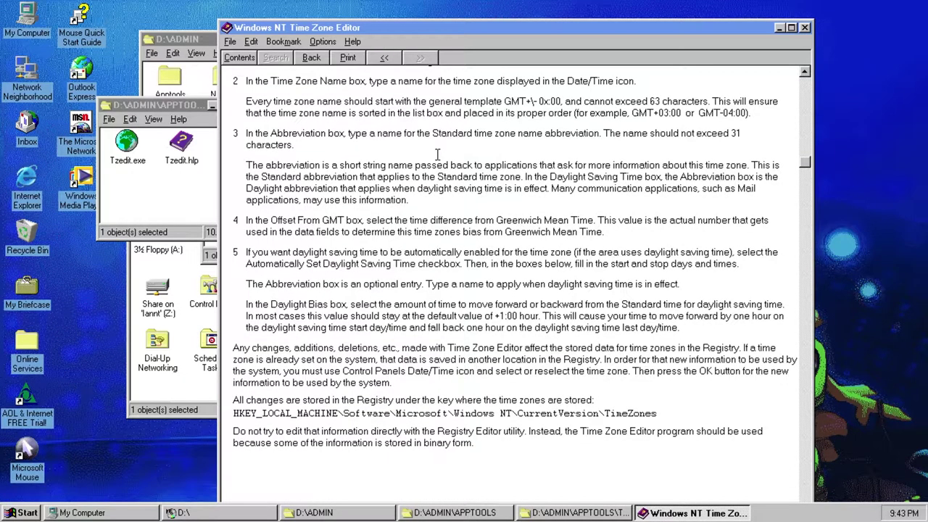
{"action": "scroll", "coordinate": [437, 153], "scroll_direction": "up", "scroll_amount": 3}
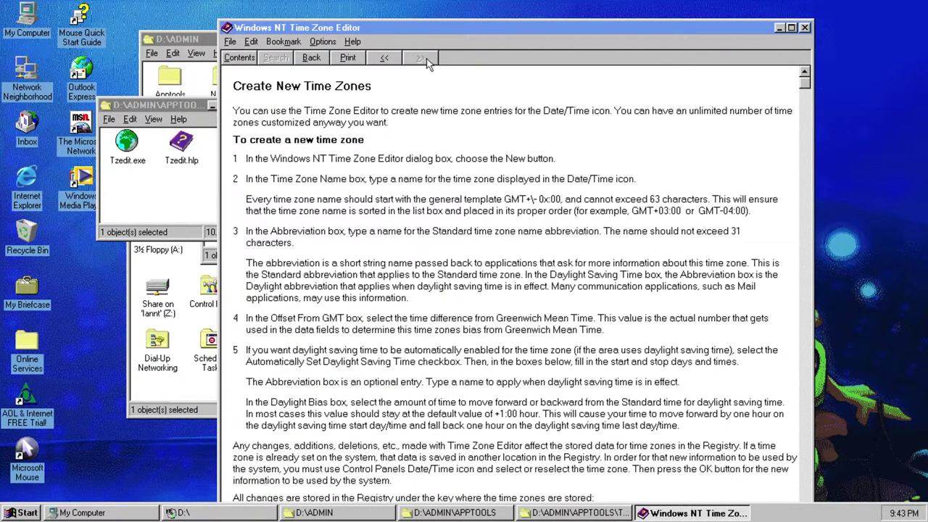
{"action": "key", "text": "alt+F4"}
{"action": "key", "text": "alt+F4"}
{"action": "key", "text": "alt+F4"}
- Open Nettools > Bsetup and view the Batch Setup Readme.txt in Notepad
{"action": "left_click", "coordinate": [182, 116]}
{"action": "left_click", "coordinate": [172, 96]}
{"action": "left_click", "coordinate": [180, 114]}
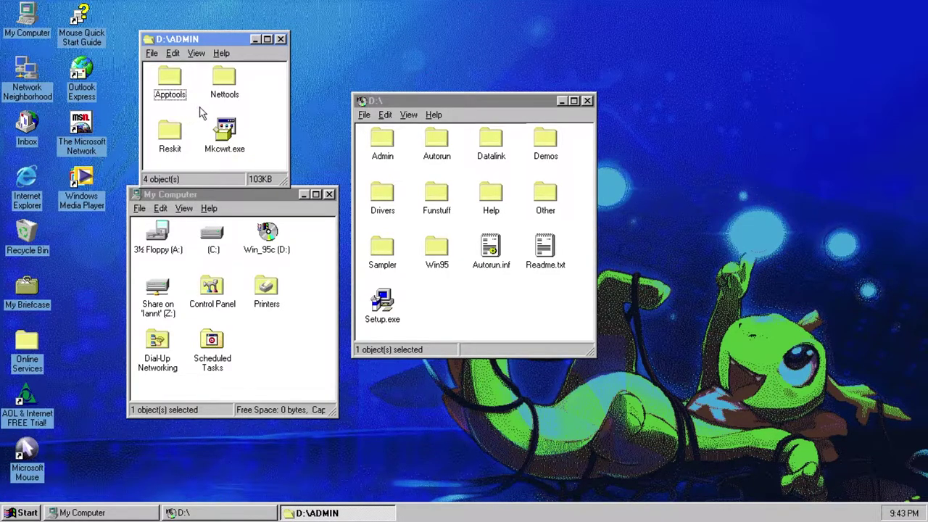
{"action": "left_click", "coordinate": [224, 80]}
{"action": "left_click", "coordinate": [257, 85]}
{"action": "left_click", "coordinate": [229, 81]}
{"action": "double_click", "coordinate": [228, 81]}
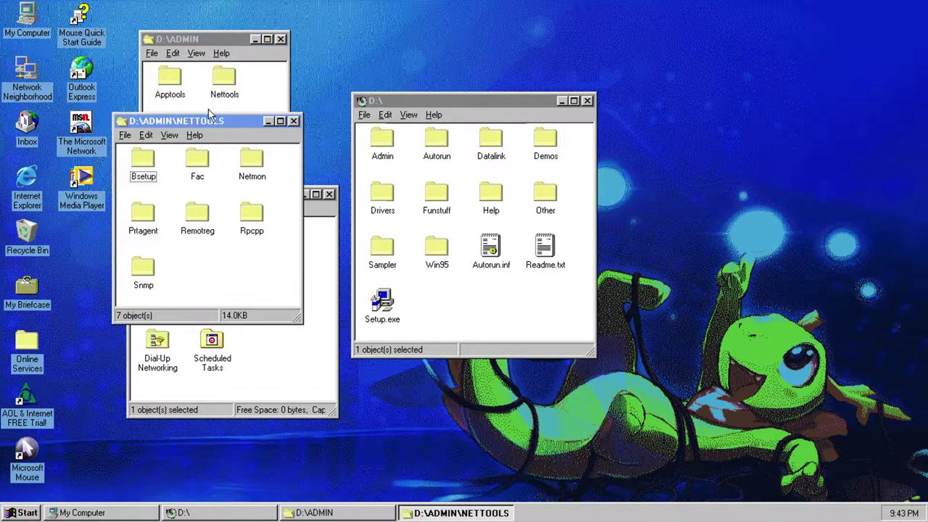
{"action": "double_click", "coordinate": [142, 161]}
{"action": "double_click", "coordinate": [290, 206]}
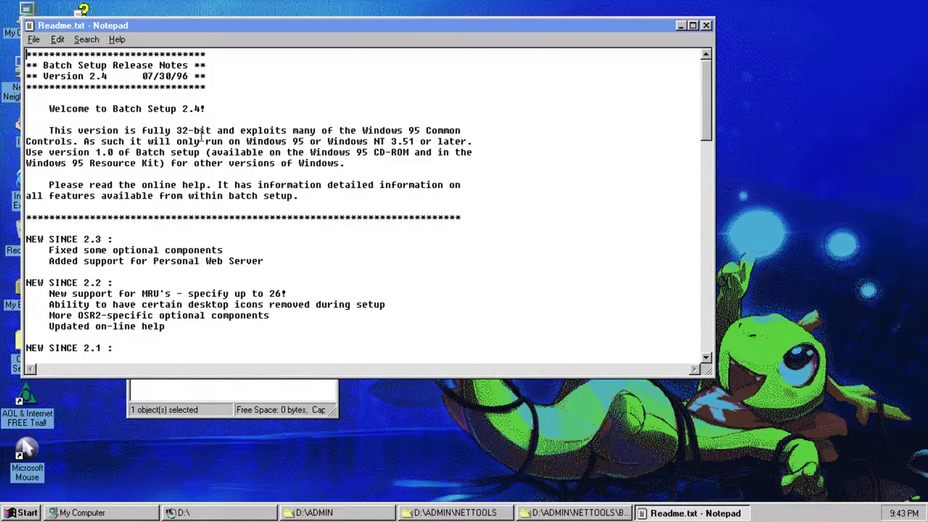
- Read through the Batch Setup 2.4 release notes, then close Notepad
{"action": "double_click", "coordinate": [63, 78]}
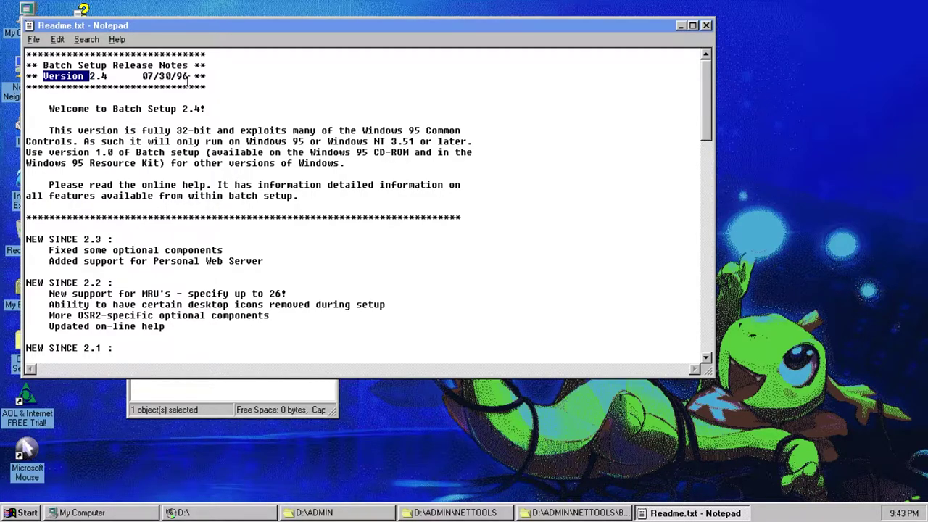
{"action": "left_click", "coordinate": [229, 121]}
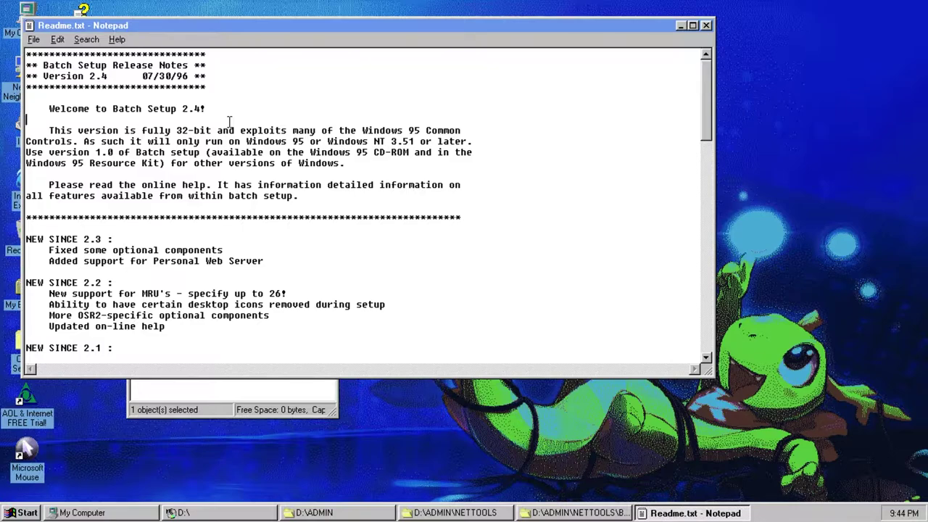
{"action": "left_click", "coordinate": [206, 207]}
{"action": "left_click_drag", "start_coordinate": [177, 76], "coordinate": [207, 76]}
{"action": "left_click", "coordinate": [212, 118]}
{"action": "key", "text": "Down"}
{"action": "key", "text": "Down"}
{"action": "key", "text": "Down"}
{"action": "key", "text": "Down"}
{"action": "key", "text": "Down"}
{"action": "key", "text": "Down"}
{"action": "key", "text": "Down"}
{"action": "key", "text": "Down"}
{"action": "key", "text": "Down"}
{"action": "key", "text": "End"}
{"action": "left_click", "coordinate": [707, 26]}
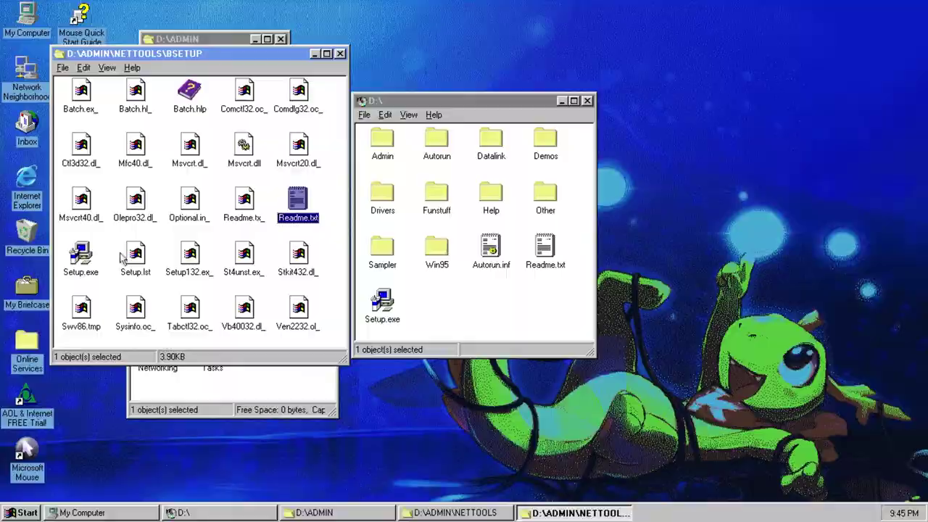
- Run Setup.exe from BSETUP, then launch batch.exe from C:\Program Files\batch
{"action": "double_click", "coordinate": [81, 255]}
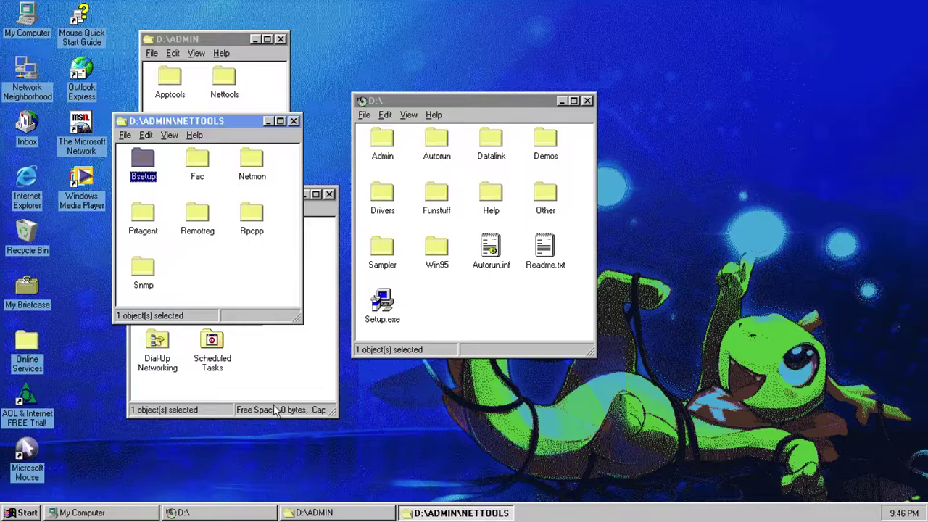
{"action": "left_click", "coordinate": [276, 402]}
{"action": "double_click", "coordinate": [221, 246]}
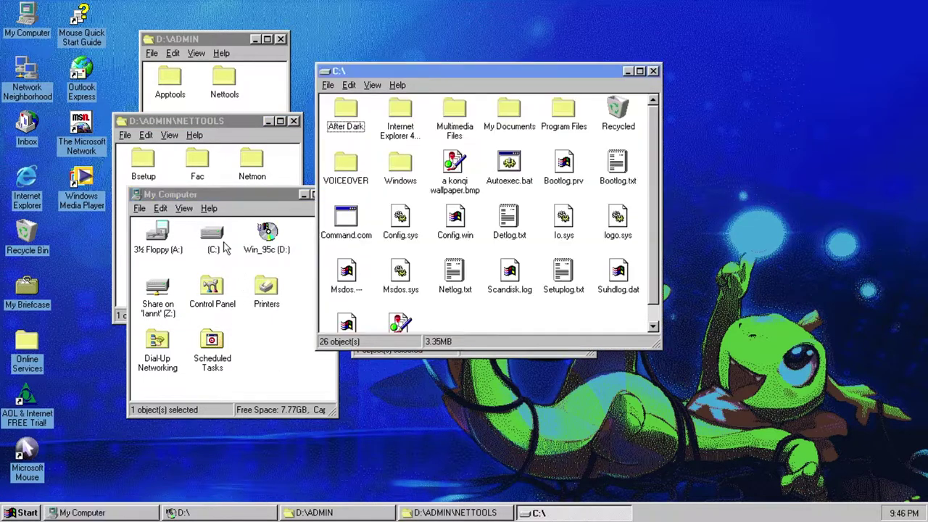
{"action": "double_click", "coordinate": [562, 113]}
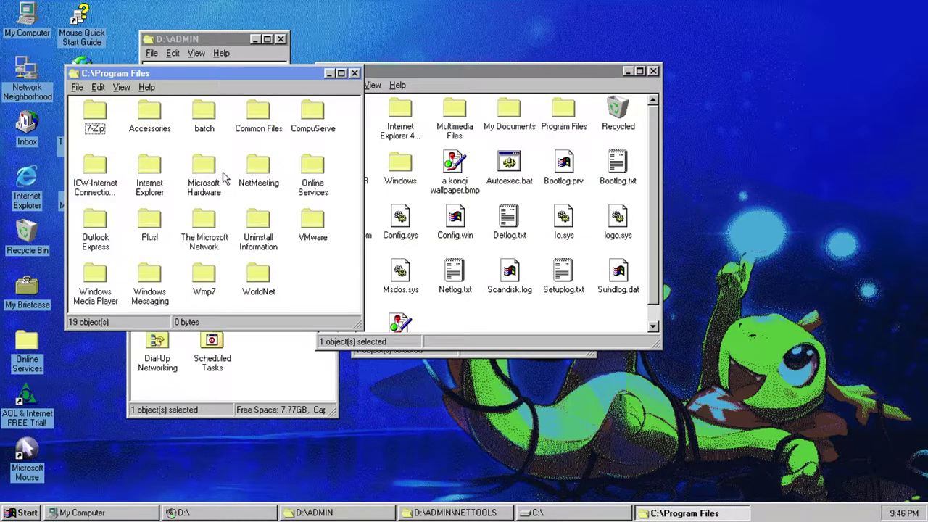
{"action": "double_click", "coordinate": [208, 118]}
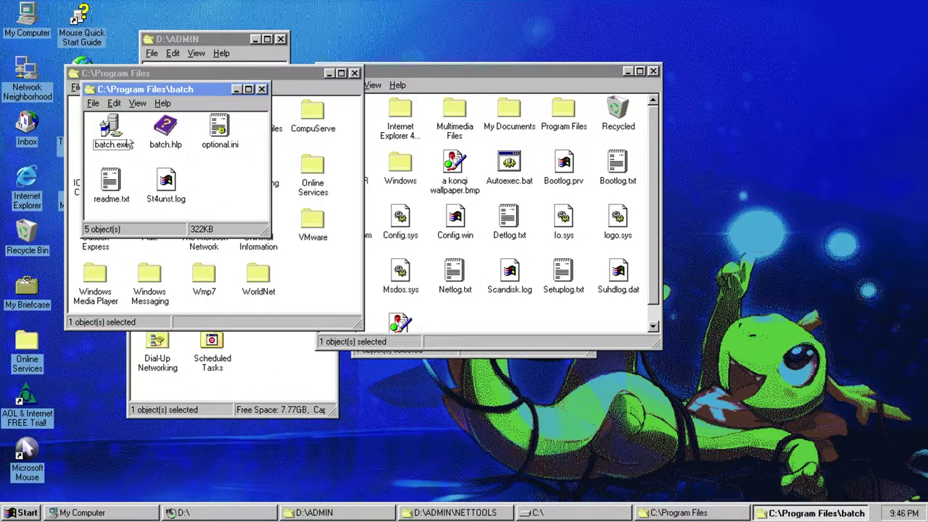
{"action": "double_click", "coordinate": [119, 134]}
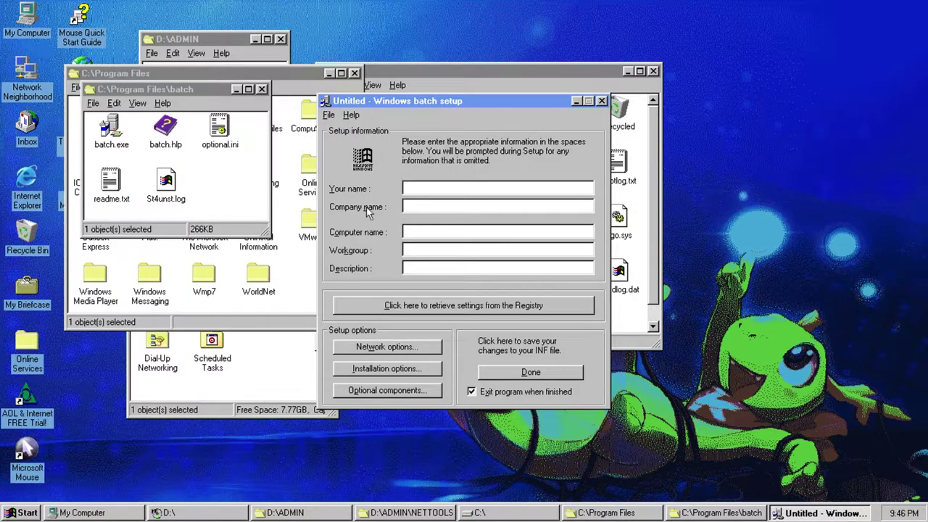
- Fill the name, company, computer, workgroup and description fields from the Registry
{"action": "left_click", "coordinate": [390, 307]}
{"action": "double_click", "coordinate": [422, 187]}
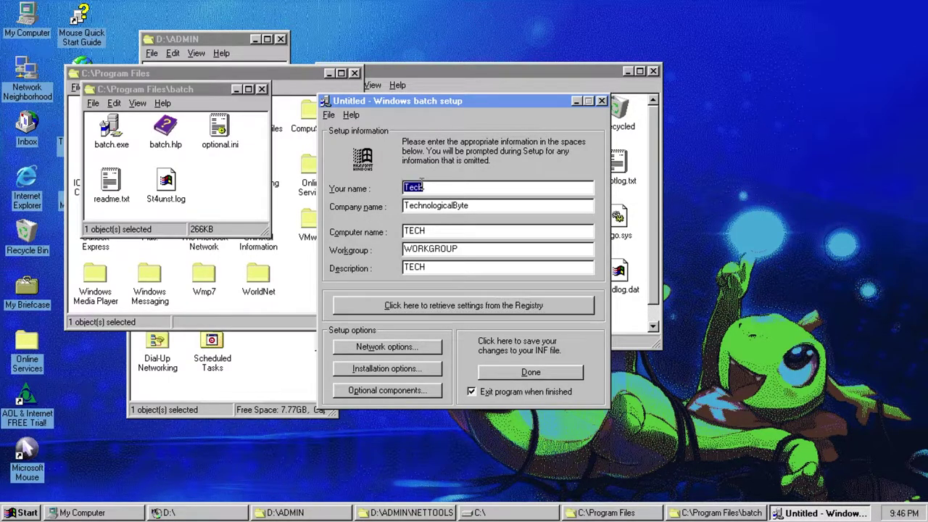
{"action": "double_click", "coordinate": [424, 206]}
{"action": "double_click", "coordinate": [419, 231]}
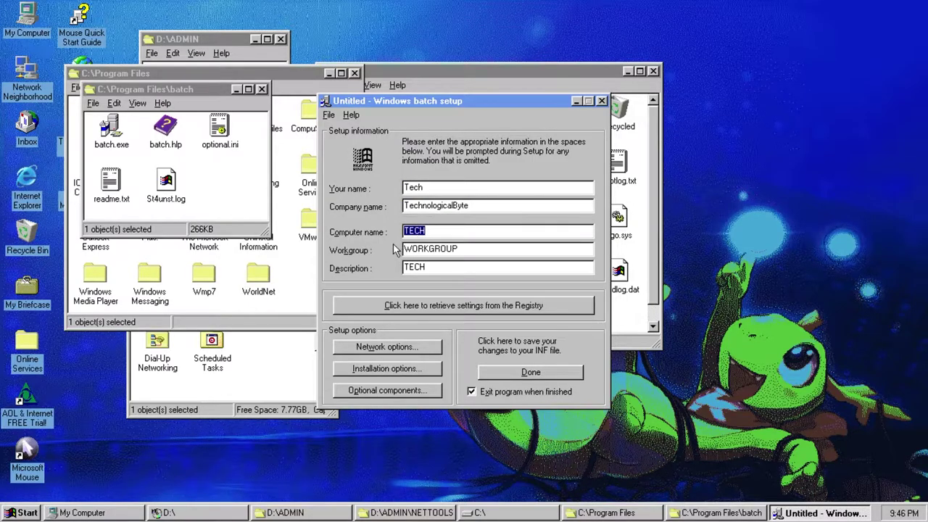
{"action": "double_click", "coordinate": [428, 248]}
{"action": "double_click", "coordinate": [419, 267]}
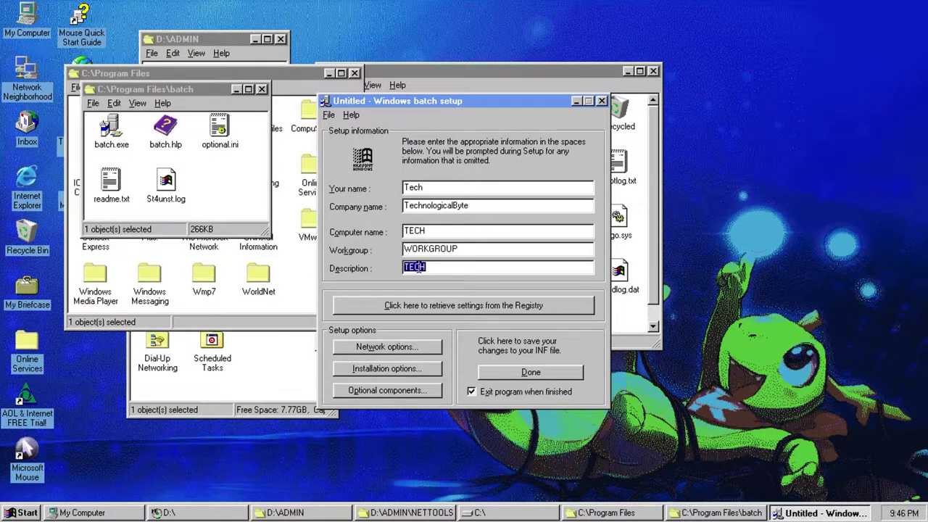
- Save the settings as BSETUP.INF on the Desktop
{"action": "left_click", "coordinate": [500, 374]}
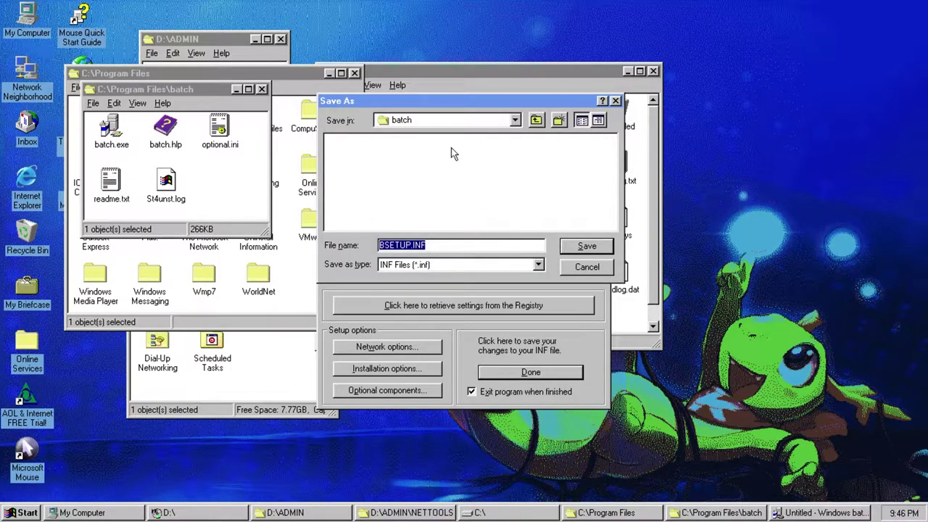
{"action": "left_click", "coordinate": [442, 120]}
{"action": "scroll", "coordinate": [434, 152], "scroll_direction": "up", "scroll_amount": 1}
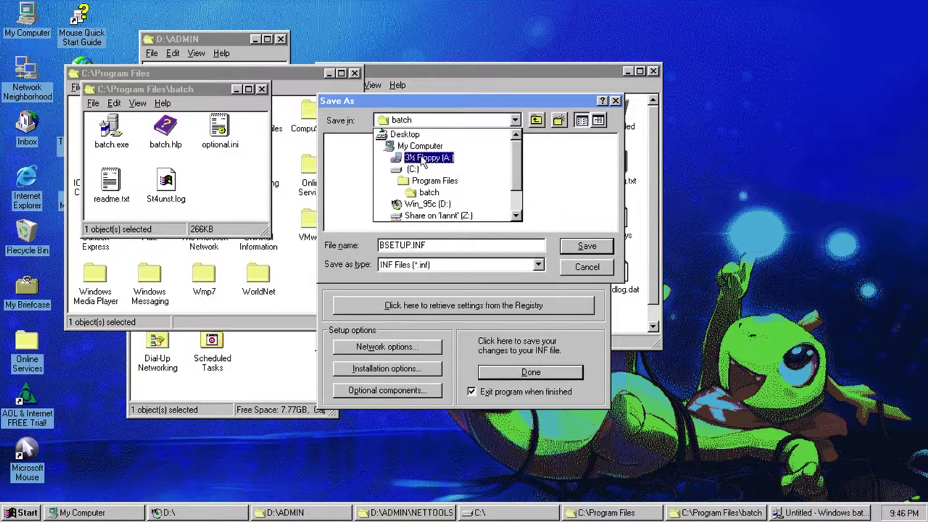
{"action": "left_click", "coordinate": [410, 135]}
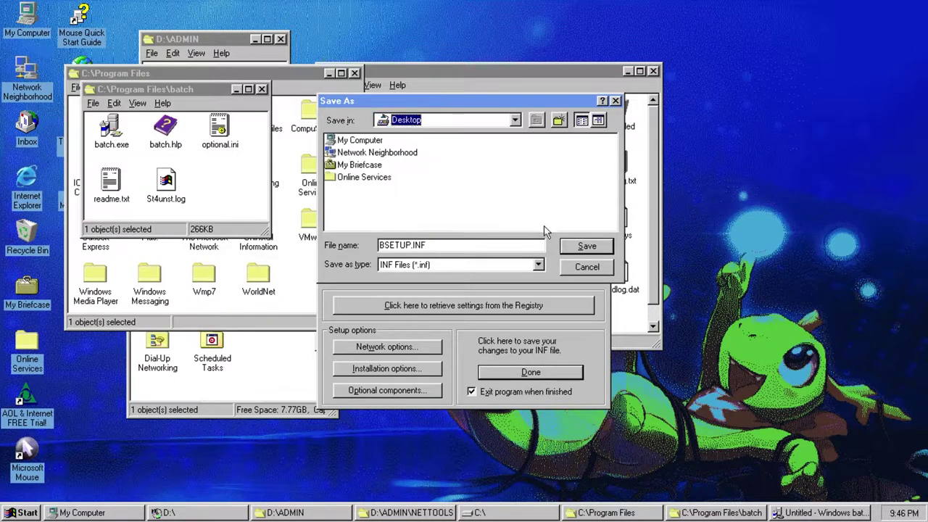
{"action": "left_click", "coordinate": [586, 246]}
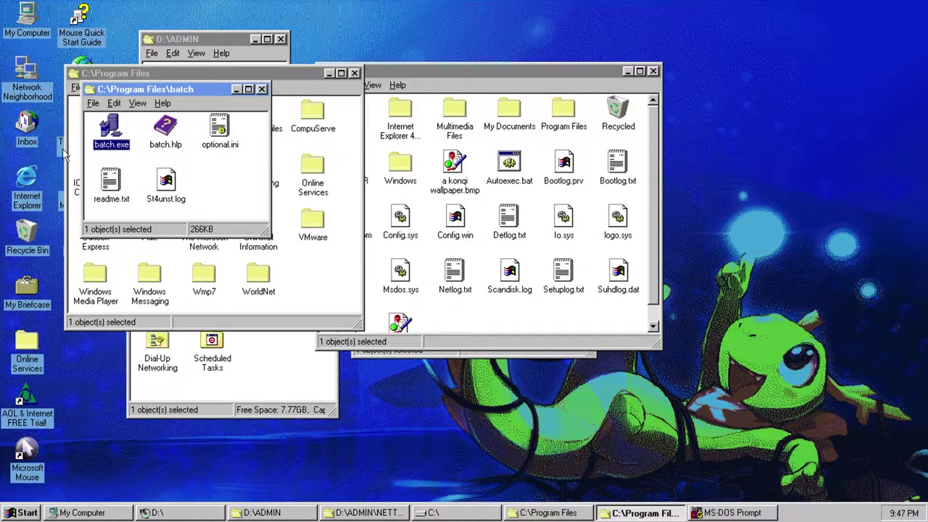
- Move the Program Files window aside and open the desktop's Bsetup.inf in Notepad to review it
{"action": "left_click_drag", "start_coordinate": [101, 76], "coordinate": [134, 81]}
{"action": "left_click", "coordinate": [701, 280]}
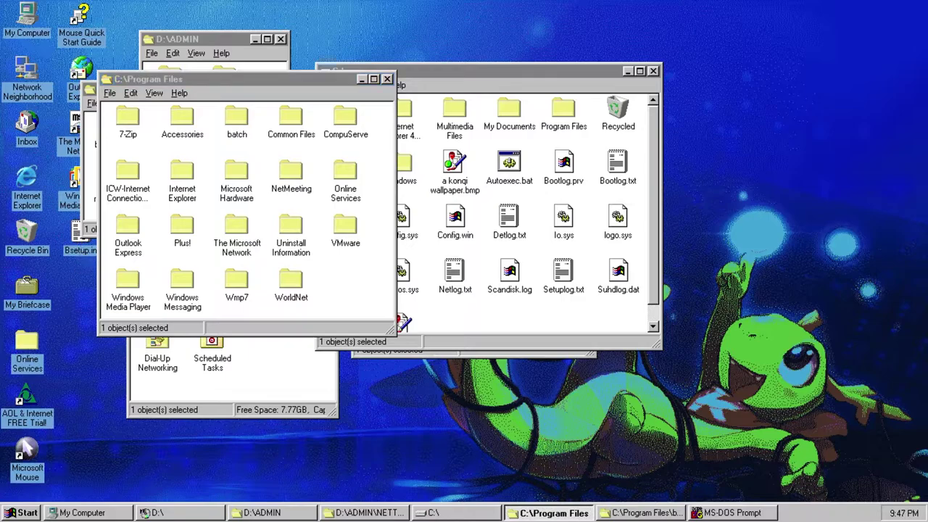
{"action": "left_click_drag", "start_coordinate": [702, 280], "coordinate": [826, 269]}
{"action": "right_click", "coordinate": [824, 251]}
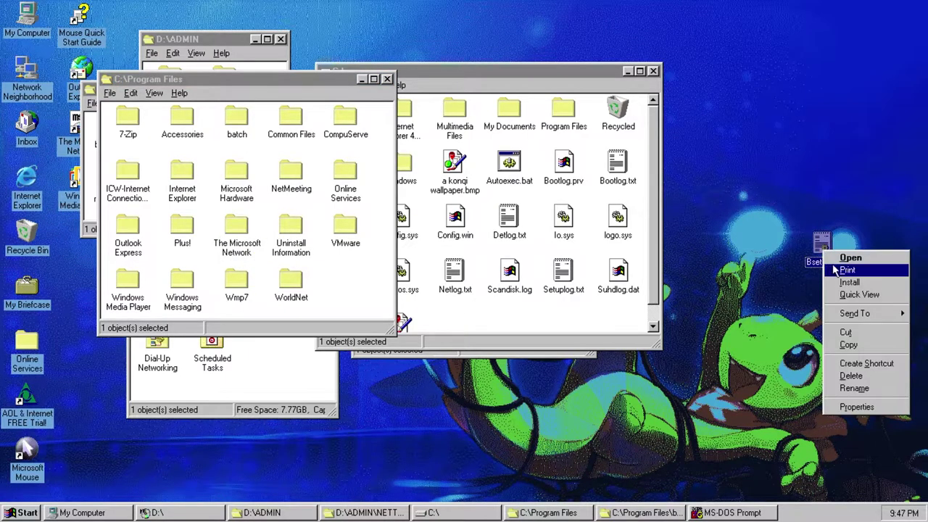
{"action": "left_click", "coordinate": [844, 256]}
{"action": "scroll", "coordinate": [210, 248], "scroll_direction": "down", "scroll_amount": 20}
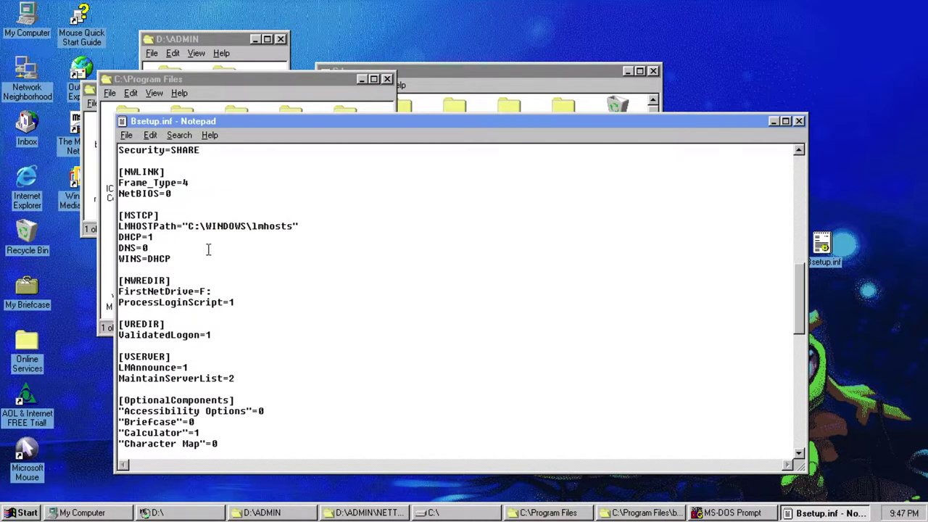
{"action": "scroll", "coordinate": [210, 265], "scroll_direction": "up", "scroll_amount": 20}
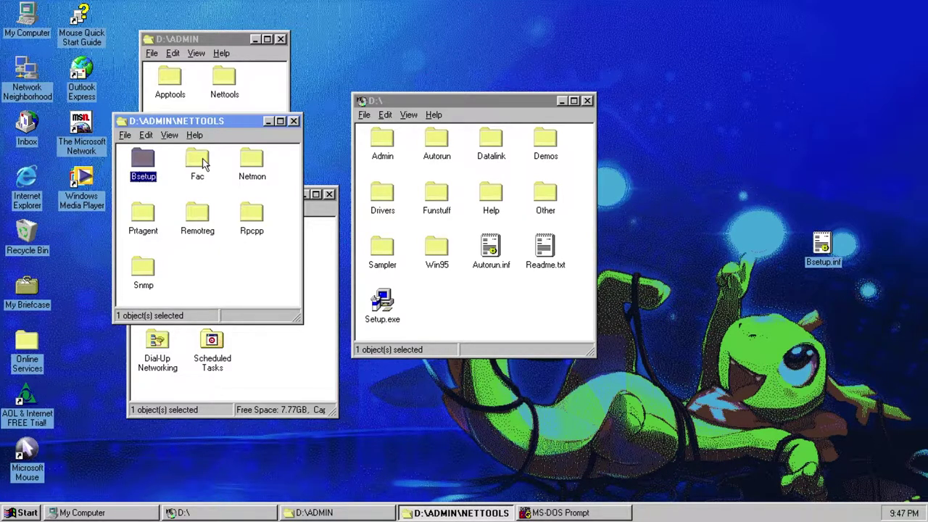
{"action": "double_click", "coordinate": [197, 161]}
{"action": "left_click_drag", "start_coordinate": [109, 10], "coordinate": [176, 80]}
{"action": "left_click_drag", "start_coordinate": [214, 248], "coordinate": [182, 208]}
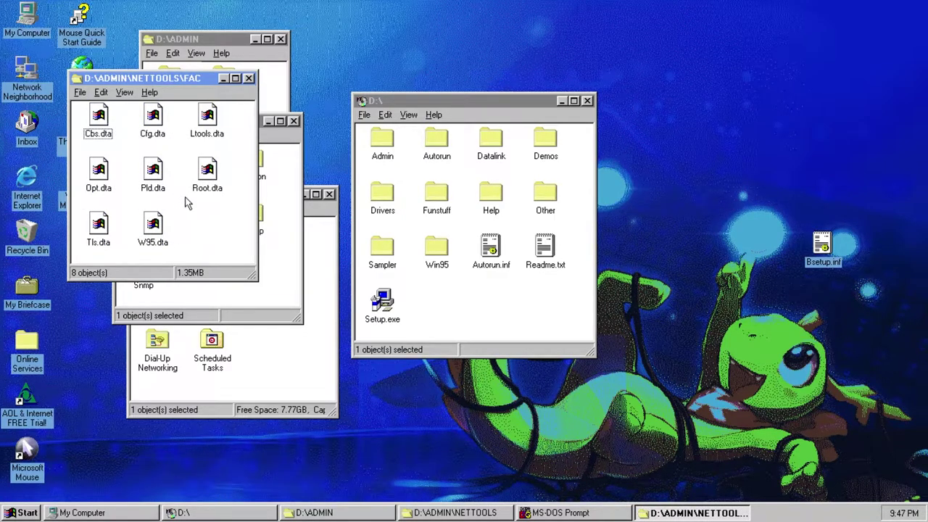
{"action": "key", "text": "alt+F4"}
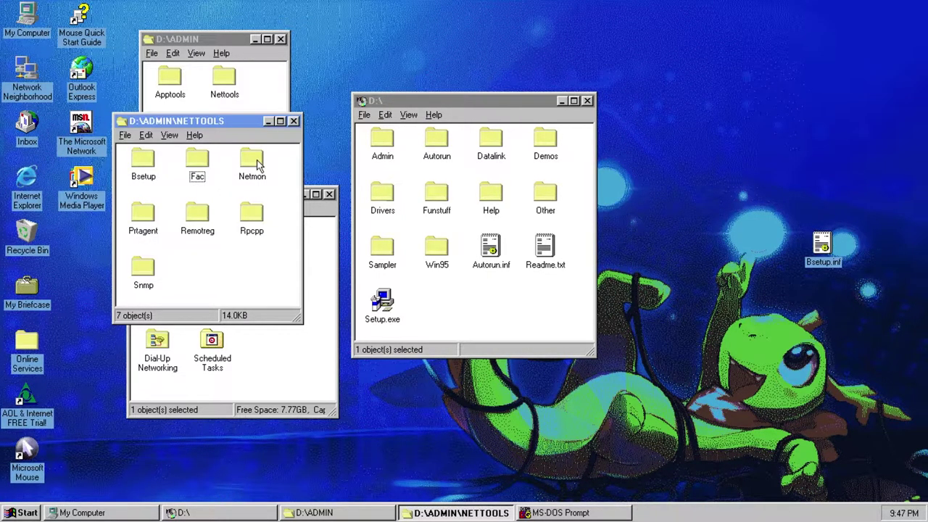
{"action": "double_click", "coordinate": [254, 162]}
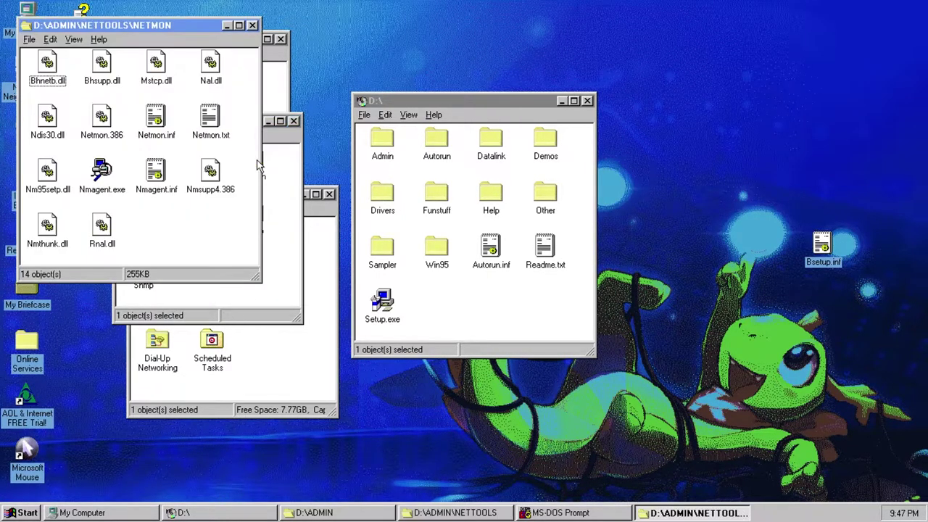
{"action": "double_click", "coordinate": [210, 122]}
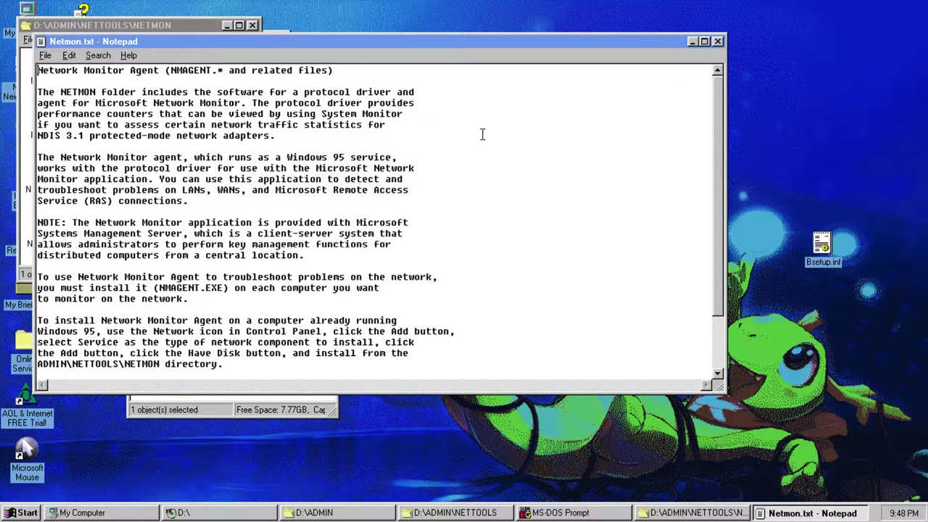
{"action": "left_click", "coordinate": [717, 41]}
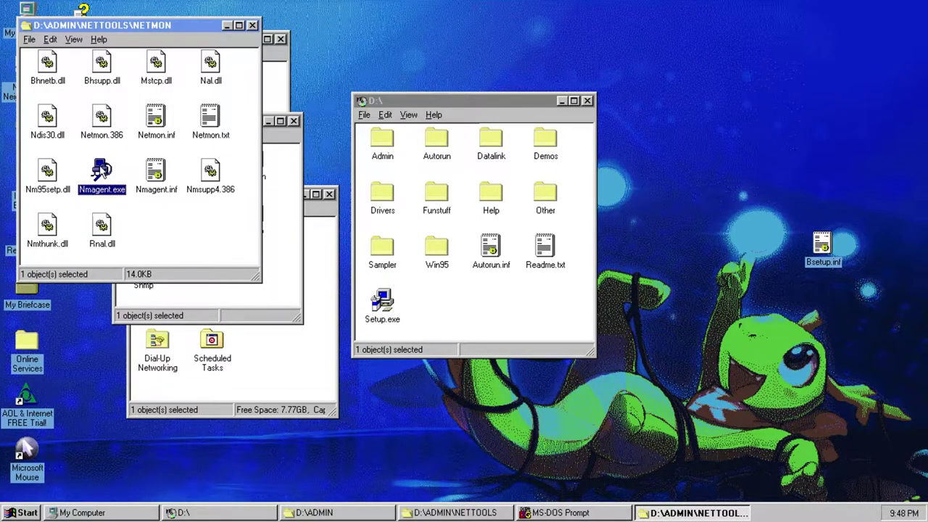
{"action": "left_click", "coordinate": [252, 24]}
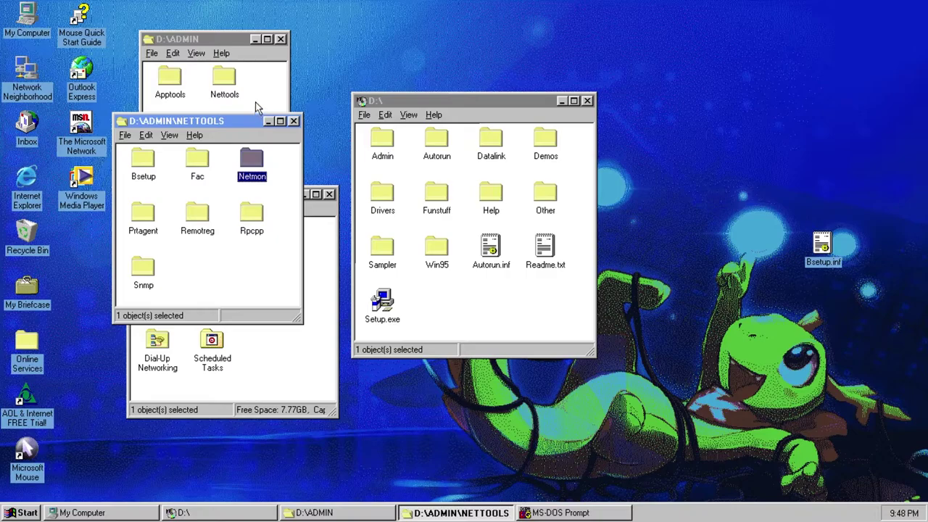
- Read and close Prtagent.txt, then try Mspsrv.exe and dismiss its command-line error
{"action": "left_click", "coordinate": [277, 160]}
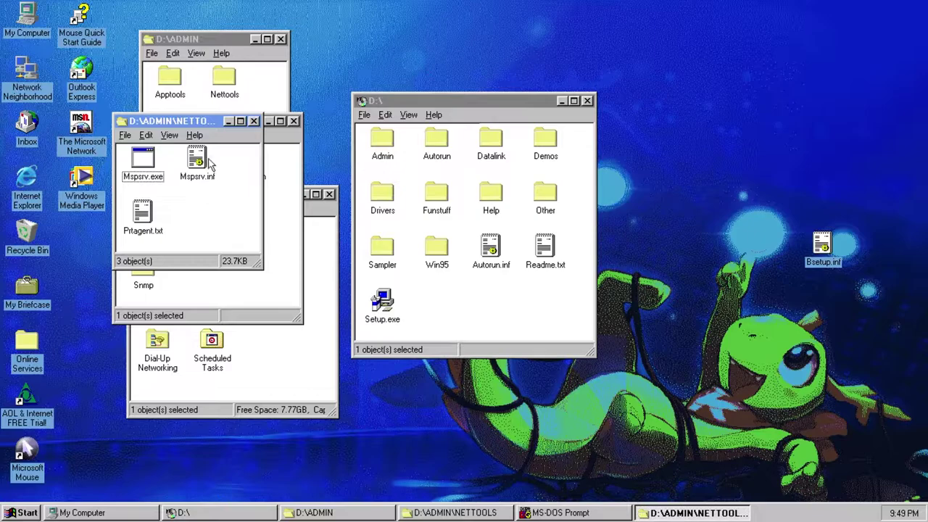
{"action": "double_click", "coordinate": [154, 222]}
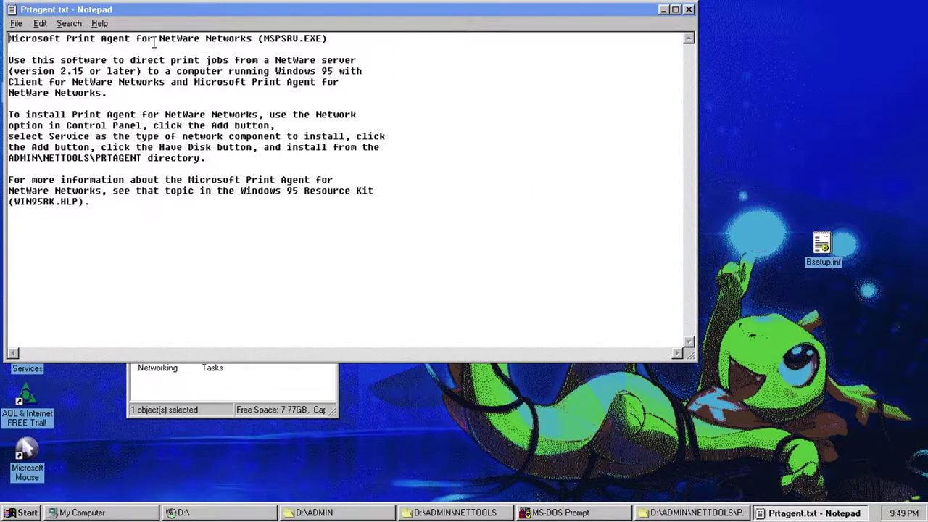
{"action": "left_click_drag", "start_coordinate": [140, 9], "coordinate": [229, 68]}
{"action": "left_click", "coordinate": [730, 67]}
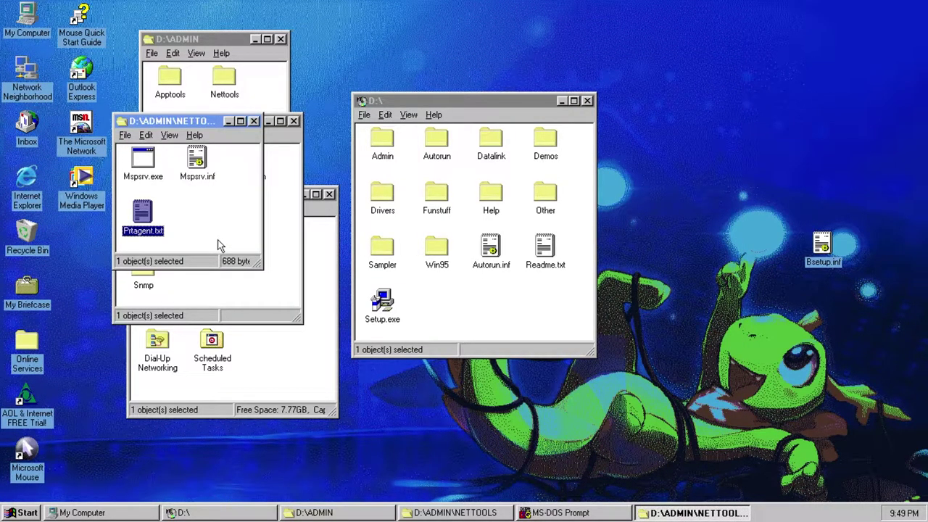
{"action": "double_click", "coordinate": [151, 163]}
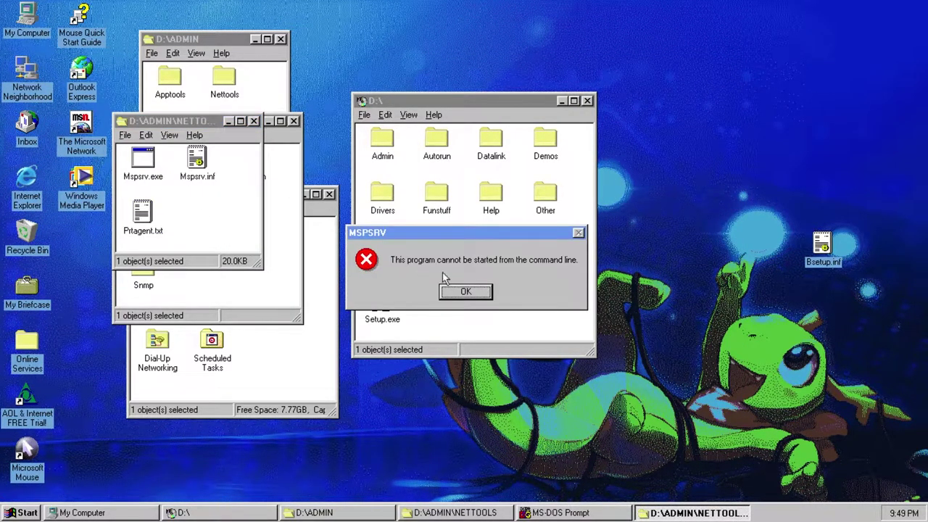
{"action": "left_click", "coordinate": [465, 292]}
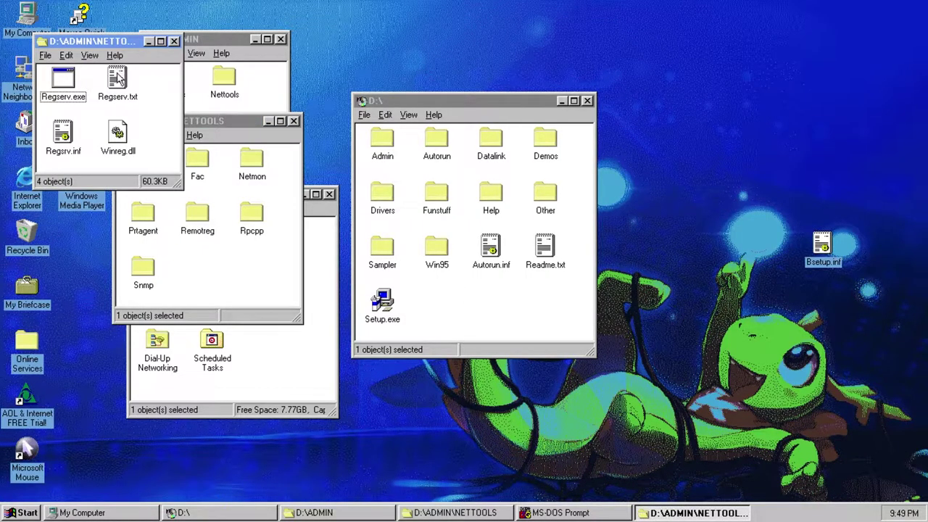
- Read Regserv.txt, try Regserv.exe and dismiss its error, then close the Remotreg window
{"action": "double_click", "coordinate": [117, 80]}
{"action": "key", "text": "alt+F4"}
{"action": "left_click", "coordinate": [70, 82]}
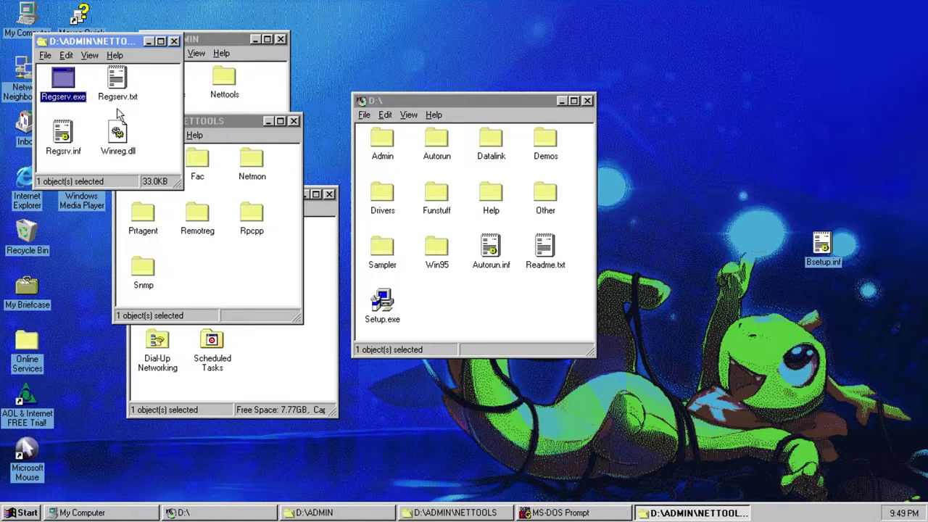
{"action": "key", "text": "Return"}
{"action": "left_click", "coordinate": [471, 287]}
{"action": "left_click", "coordinate": [175, 40]}
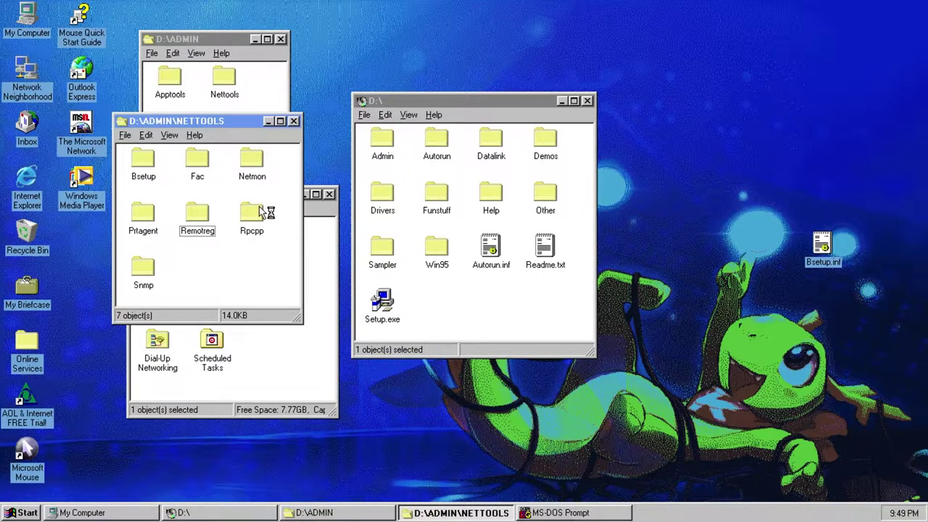
- Read the RPC Print Provider notes in Rpcpp\Rpcpp.txt, then close Notepad and the Rpcpp window
{"action": "double_click", "coordinate": [251, 212]}
{"action": "double_click", "coordinate": [109, 185]}
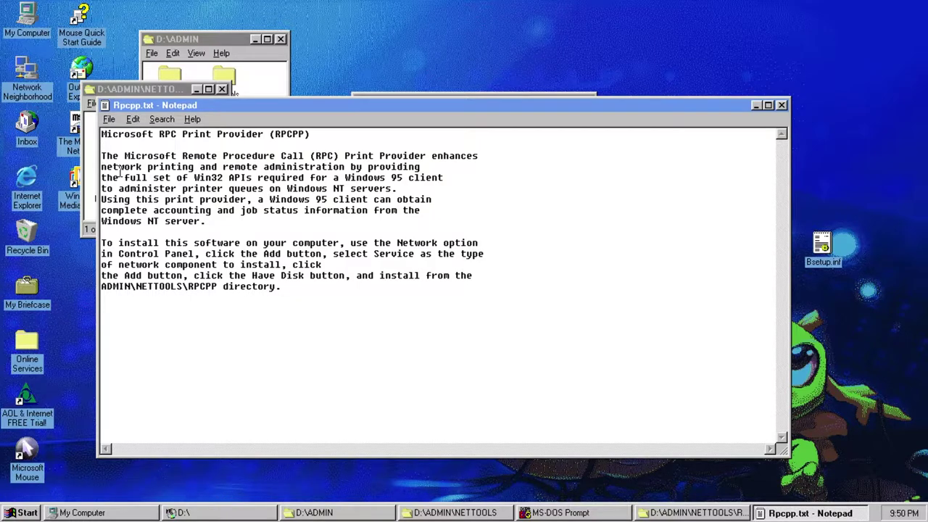
{"action": "left_click_drag", "start_coordinate": [181, 135], "coordinate": [266, 138]}
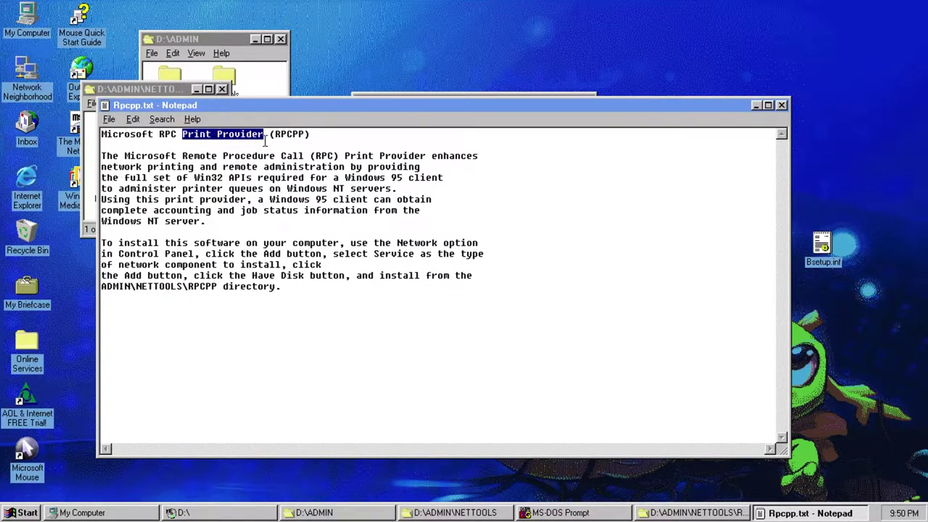
{"action": "left_click", "coordinate": [251, 286]}
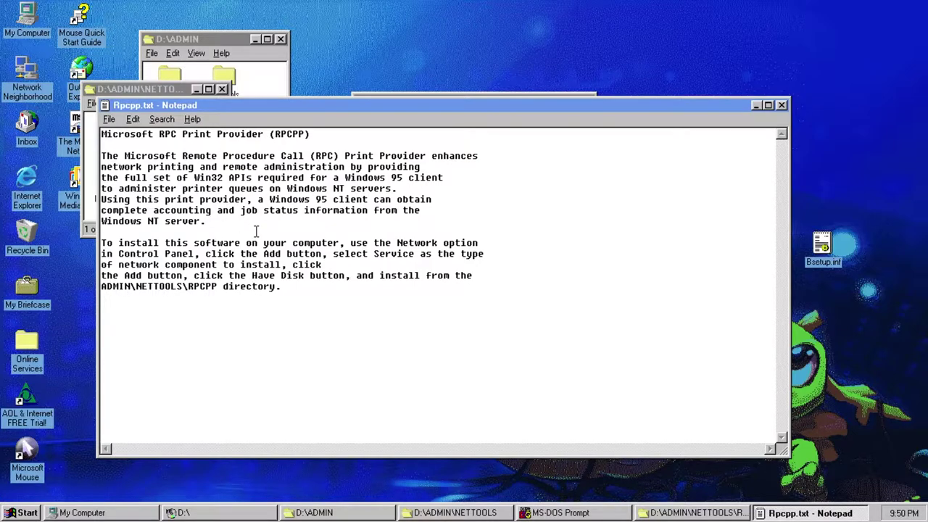
{"action": "double_click", "coordinate": [320, 155]}
{"action": "left_click", "coordinate": [328, 220]}
{"action": "left_click", "coordinate": [781, 105]}
{"action": "left_click", "coordinate": [109, 131]}
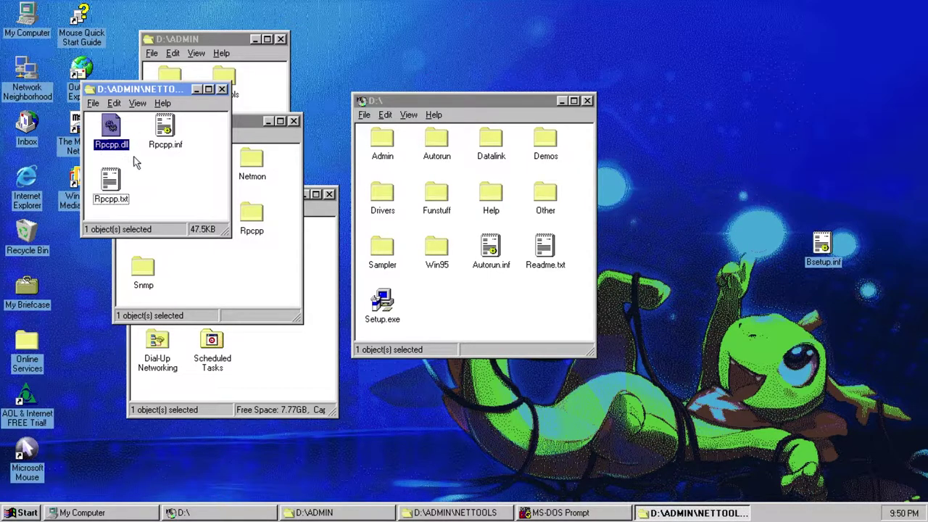
{"action": "left_click", "coordinate": [222, 88]}
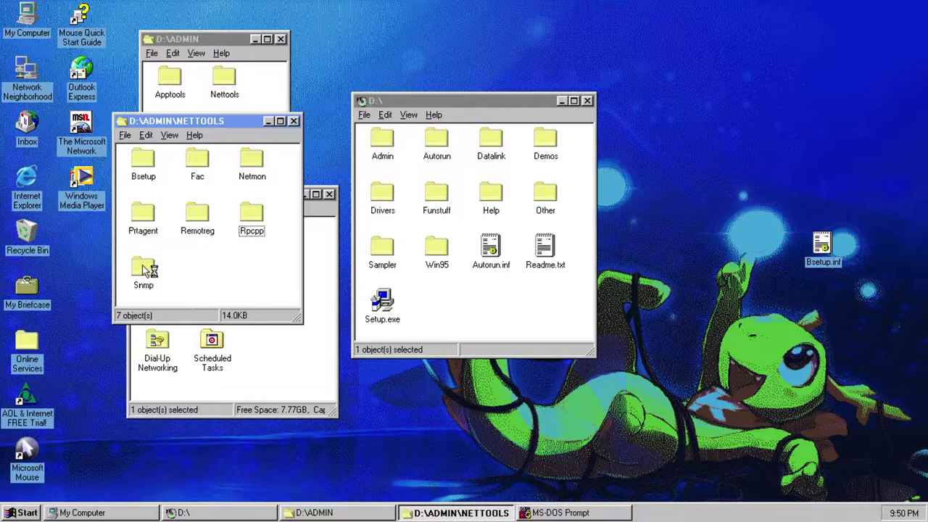
- Open the Snmp folder and read the SNMP Agent readme Snmp.txt
{"action": "double_click", "coordinate": [148, 273]}
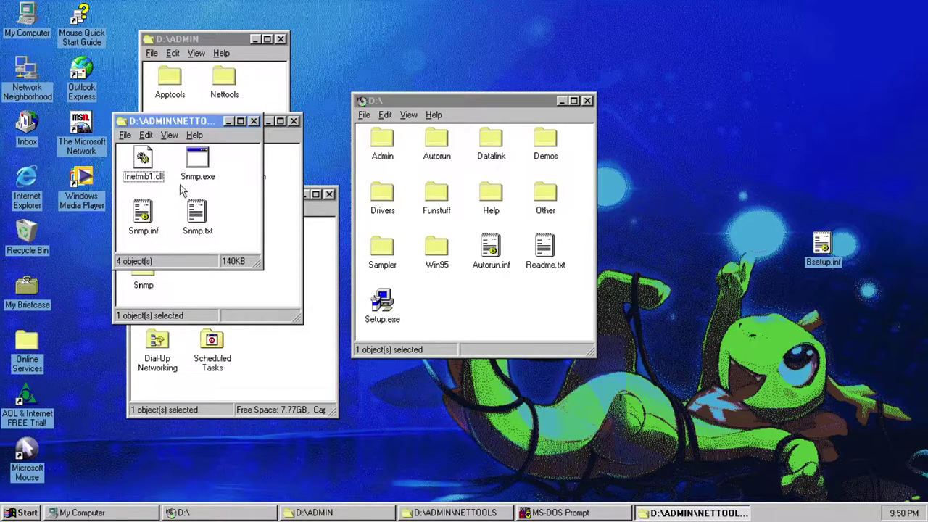
{"action": "double_click", "coordinate": [193, 211]}
{"action": "left_click_drag", "start_coordinate": [173, 14], "coordinate": [278, 114]}
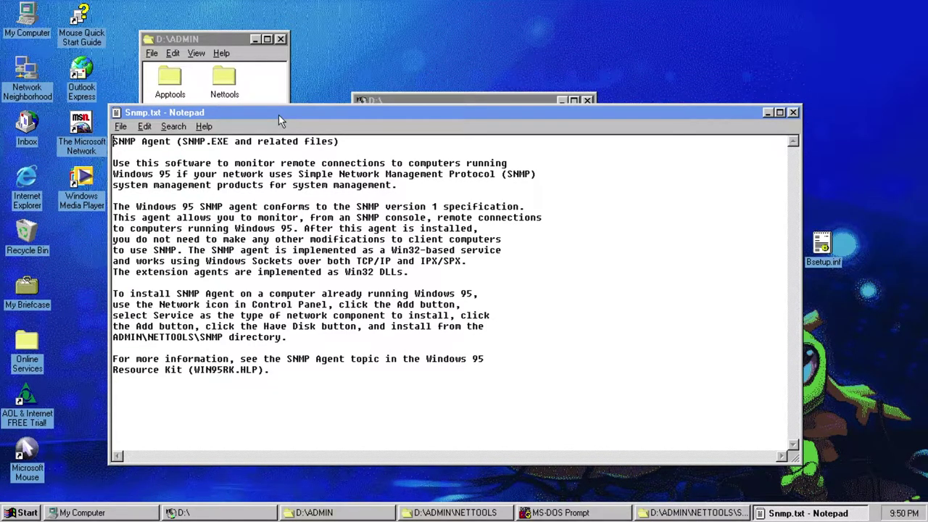
- Launch Snmp.exe with Open from its right-click menu
{"action": "right_click", "coordinate": [200, 160]}
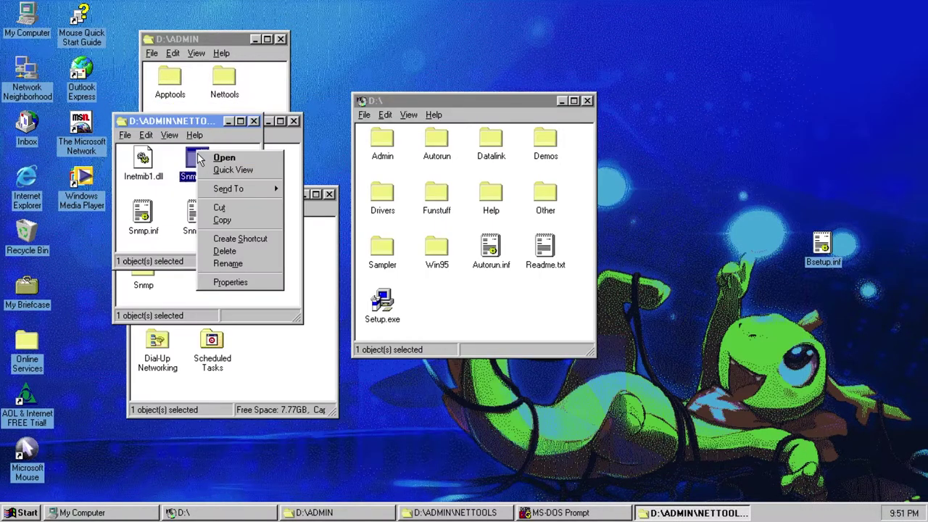
{"action": "left_click", "coordinate": [200, 160]}
{"action": "right_click", "coordinate": [199, 163]}
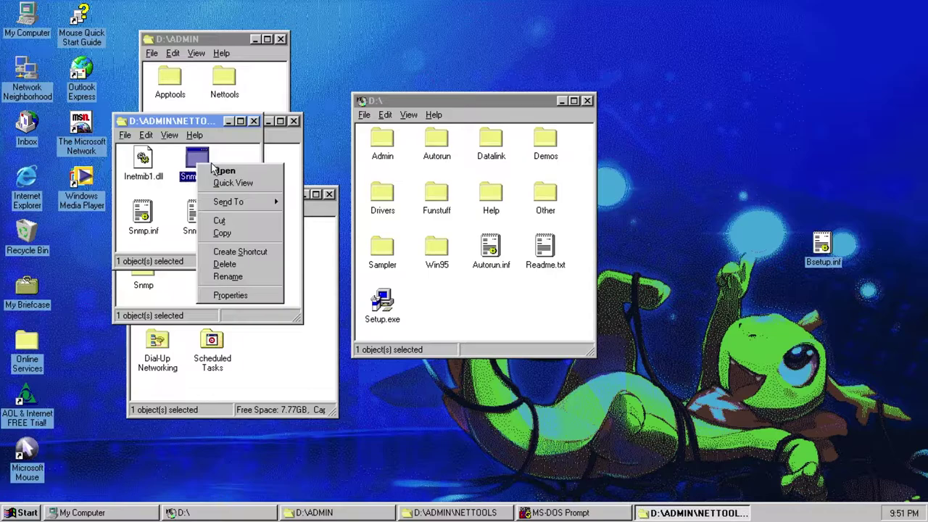
{"action": "left_click", "coordinate": [224, 174]}
- Close the NETTOOLS and Snmp folder windows
{"action": "left_click", "coordinate": [269, 178]}
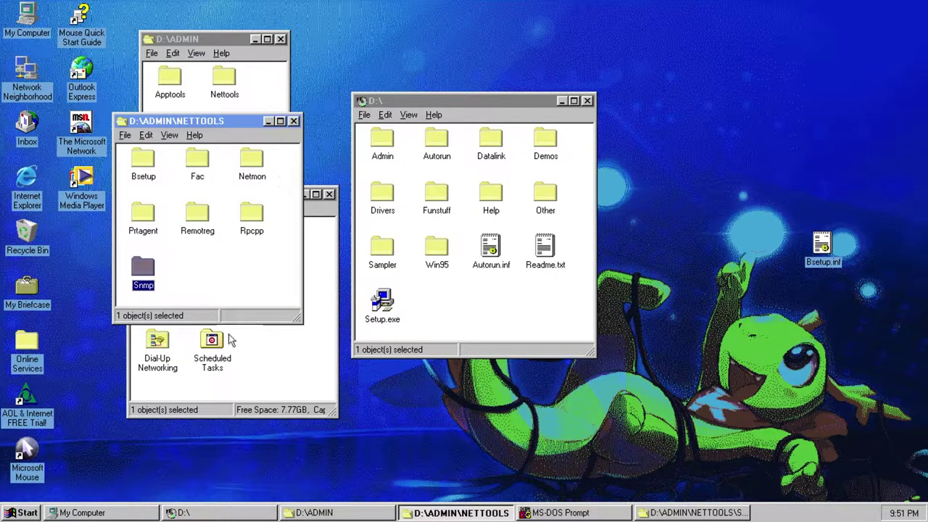
{"action": "left_click", "coordinate": [237, 262]}
{"action": "left_click", "coordinate": [294, 121]}
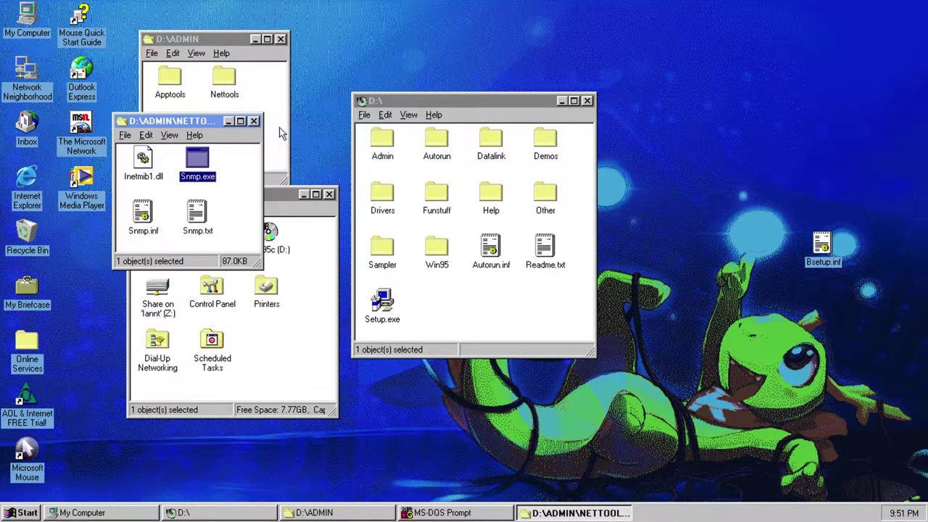
{"action": "left_click", "coordinate": [281, 150]}
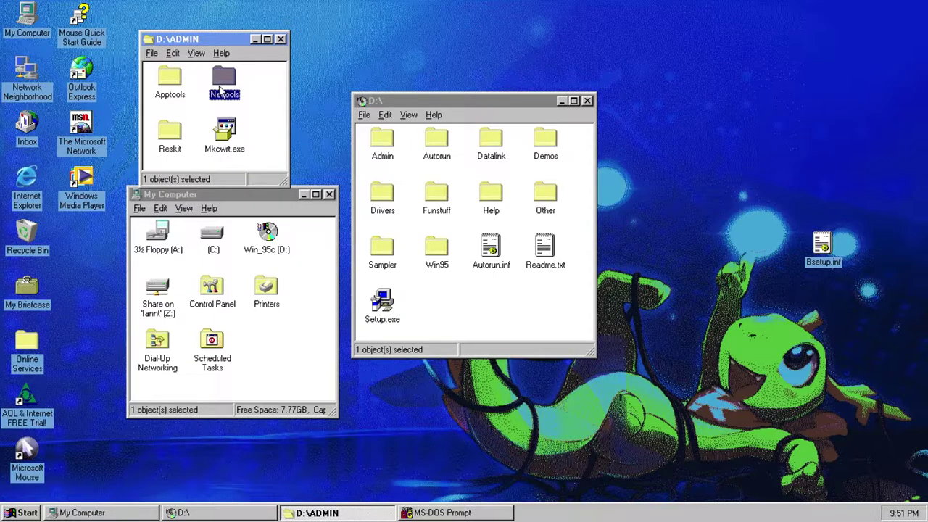
- Open Tour4adm.hlp from the CD's D:\ADMIN\RESKIT\HELPFILE folder
{"action": "double_click", "coordinate": [171, 135]}
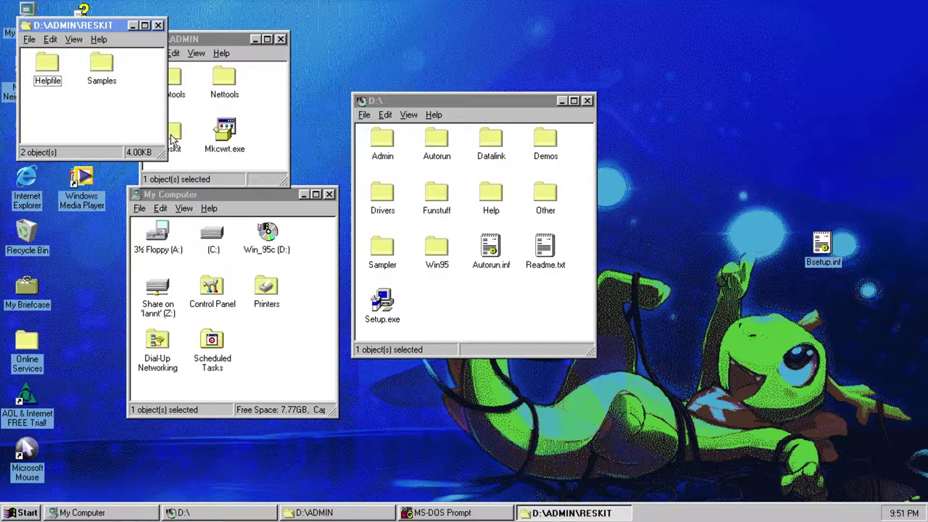
{"action": "left_click_drag", "start_coordinate": [82, 27], "coordinate": [98, 38]}
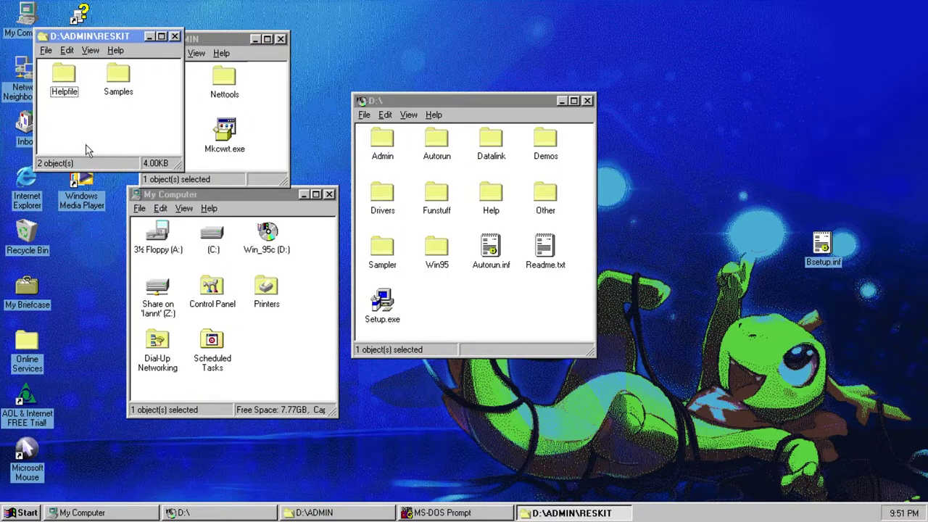
{"action": "double_click", "coordinate": [69, 78]}
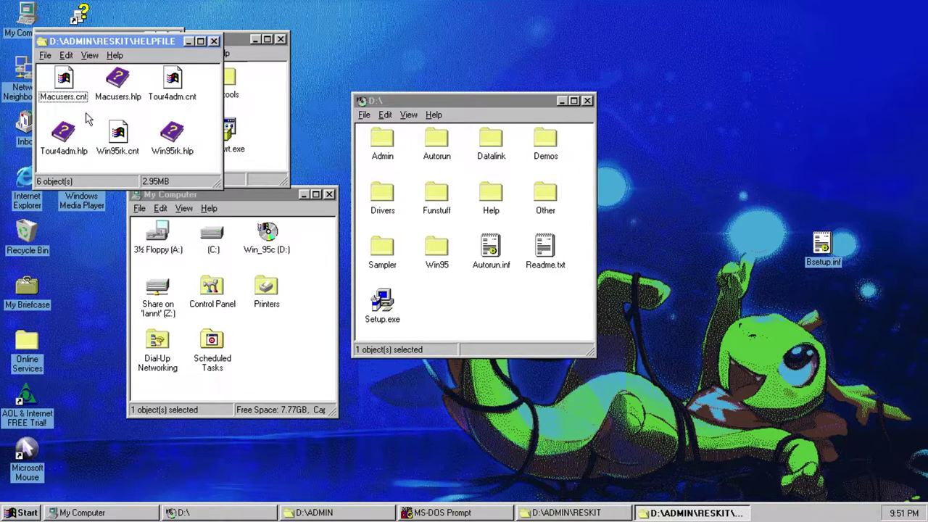
{"action": "double_click", "coordinate": [64, 136]}
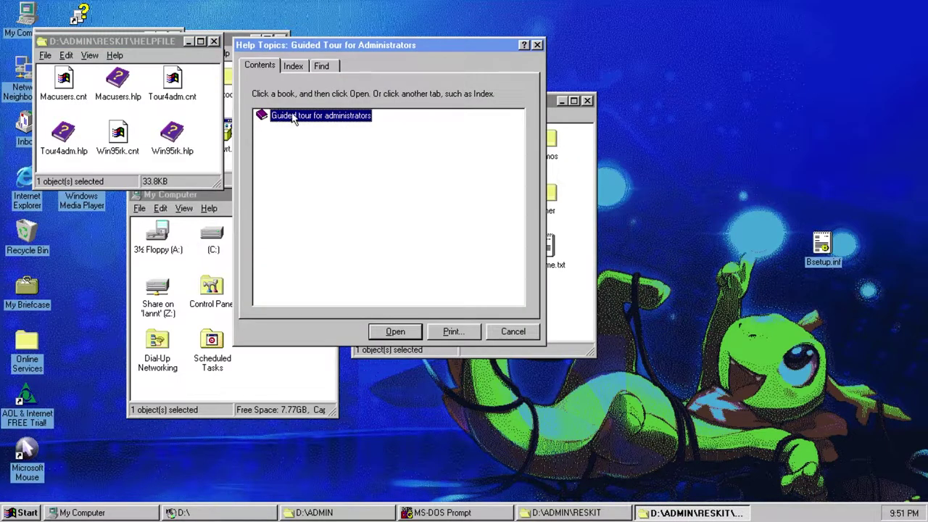
- Expand 'Windows 95 reduces support costs' and display 'A better user interface'
{"action": "double_click", "coordinate": [366, 117]}
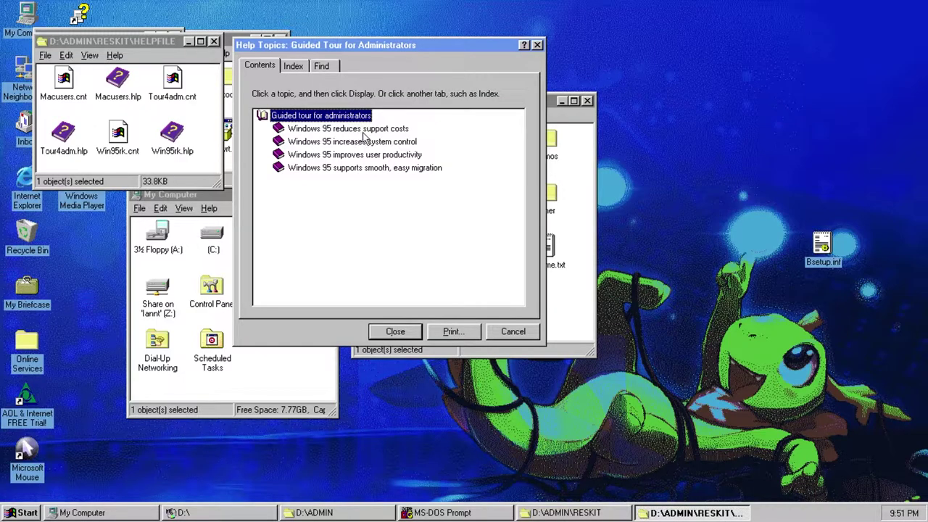
{"action": "double_click", "coordinate": [400, 129]}
{"action": "double_click", "coordinate": [350, 143]}
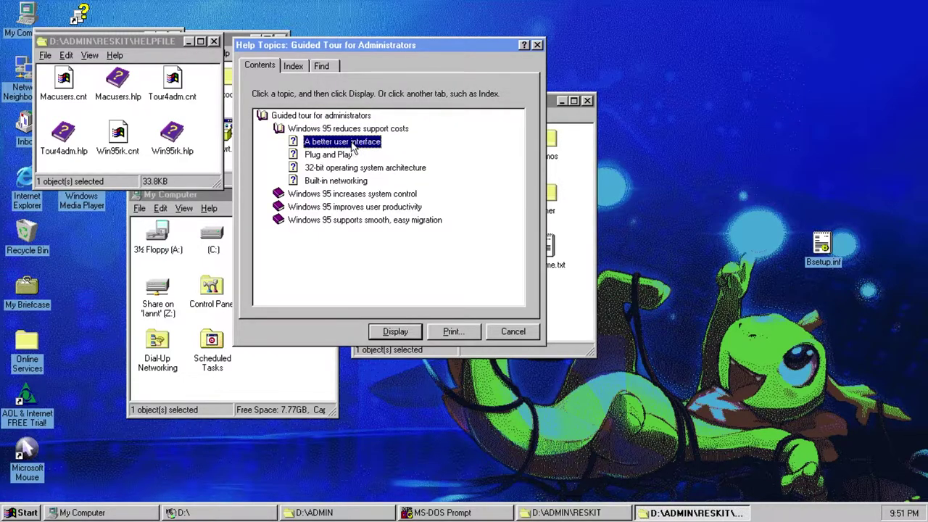
{"action": "left_click_drag", "start_coordinate": [682, 61], "coordinate": [317, 176]}
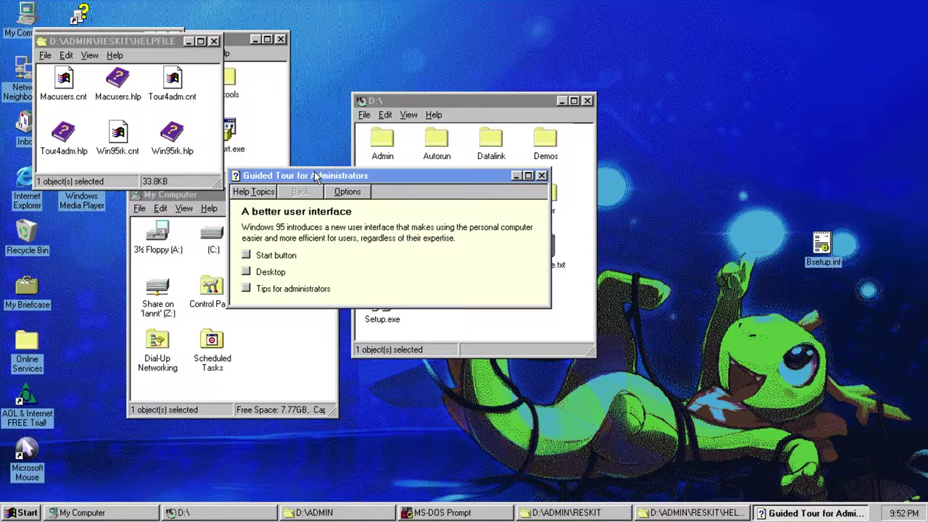
- Read the Start button and Desktop explanations in the guided tour
{"action": "left_click_drag", "start_coordinate": [316, 176], "coordinate": [297, 175]}
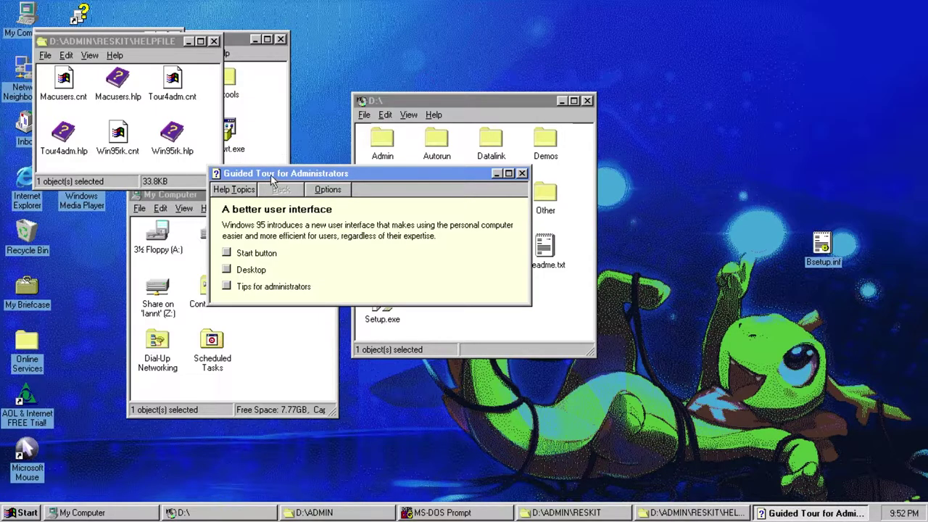
{"action": "left_click_drag", "start_coordinate": [271, 174], "coordinate": [272, 163]}
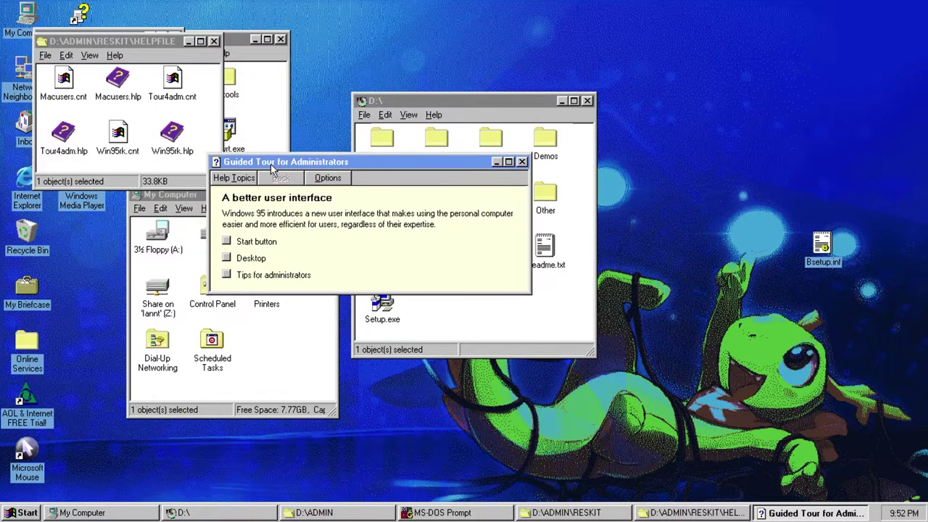
{"action": "left_click", "coordinate": [230, 244]}
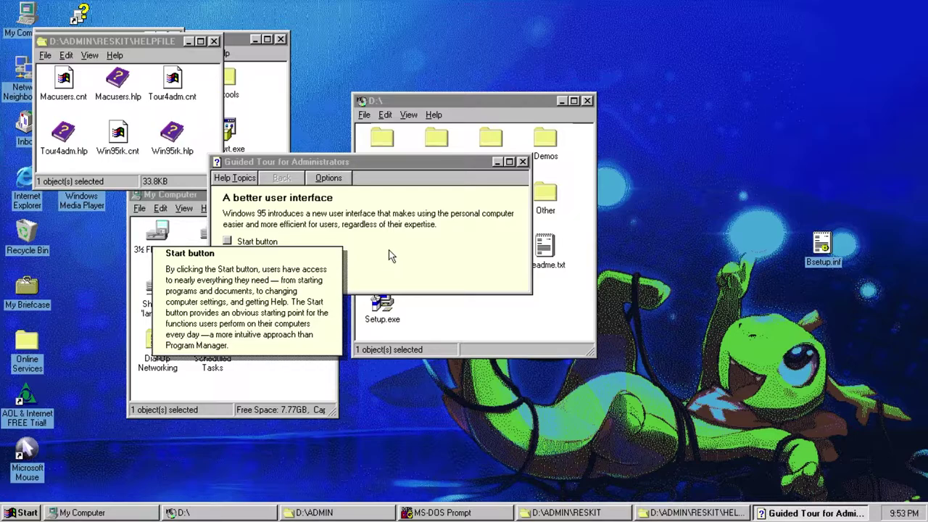
{"action": "left_click", "coordinate": [390, 254]}
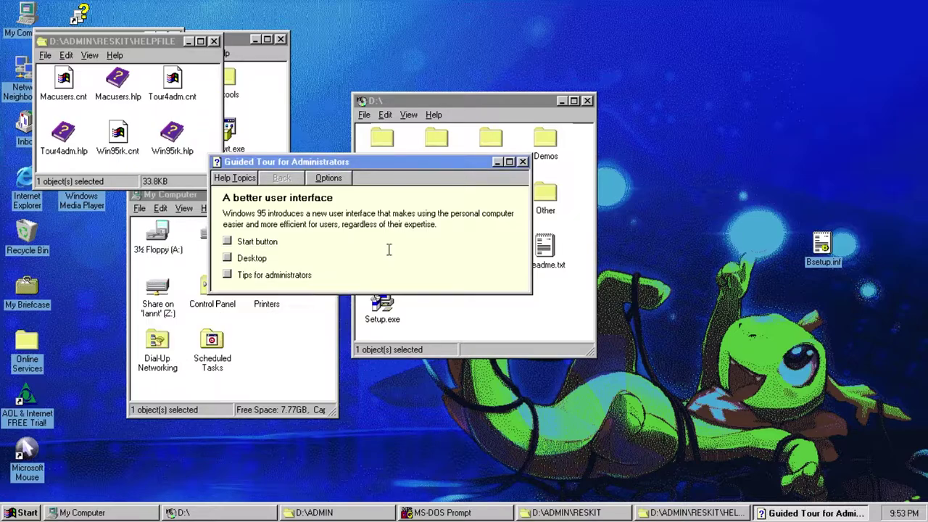
{"action": "left_click", "coordinate": [260, 262]}
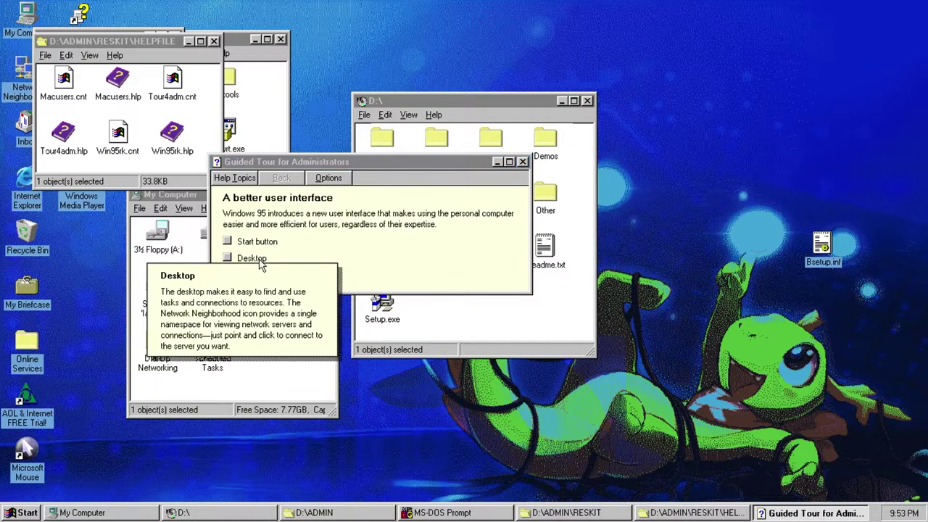
{"action": "left_click", "coordinate": [363, 265]}
- Read the Tips for administrators note, then switch to the Plug and Play topic
{"action": "double_click", "coordinate": [292, 277]}
{"action": "left_click", "coordinate": [289, 277]}
{"action": "left_click", "coordinate": [418, 272]}
{"action": "left_click", "coordinate": [256, 275]}
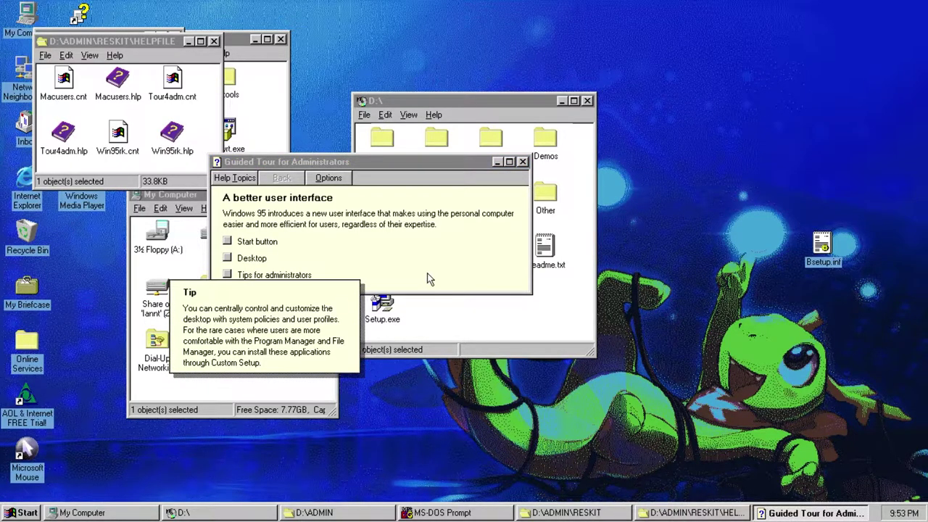
{"action": "left_click", "coordinate": [235, 178]}
{"action": "double_click", "coordinate": [319, 162]}
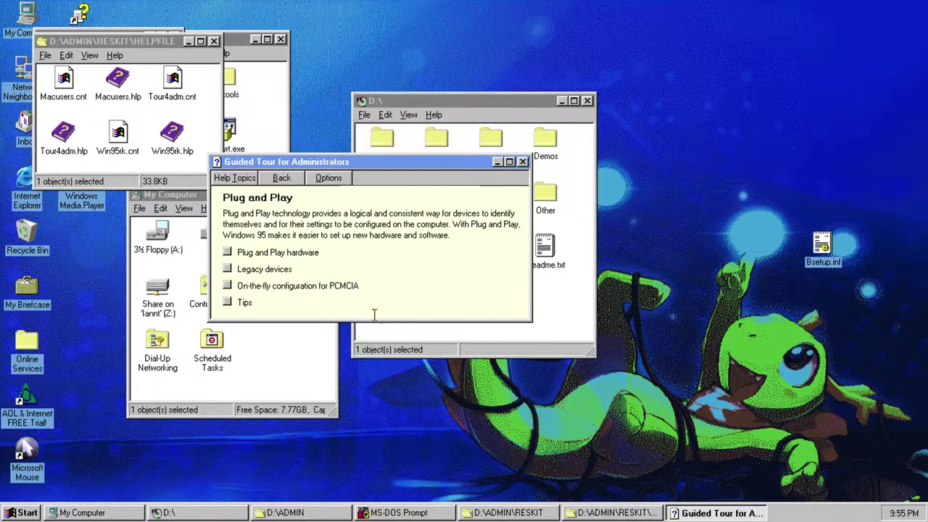
- Read the Plug and Play hardware, Legacy devices, PCMCIA and Tips popups
{"action": "left_click", "coordinate": [257, 253]}
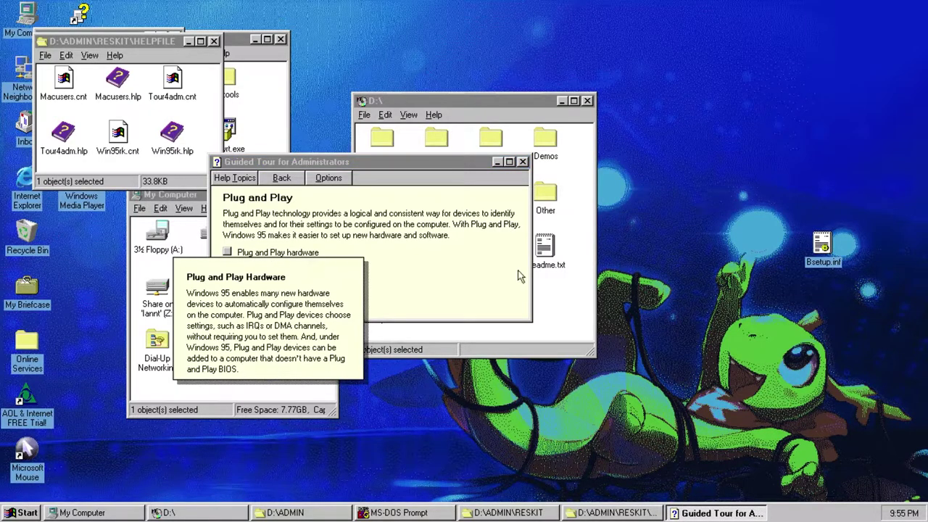
{"action": "left_click", "coordinate": [429, 272]}
{"action": "left_click", "coordinate": [265, 270]}
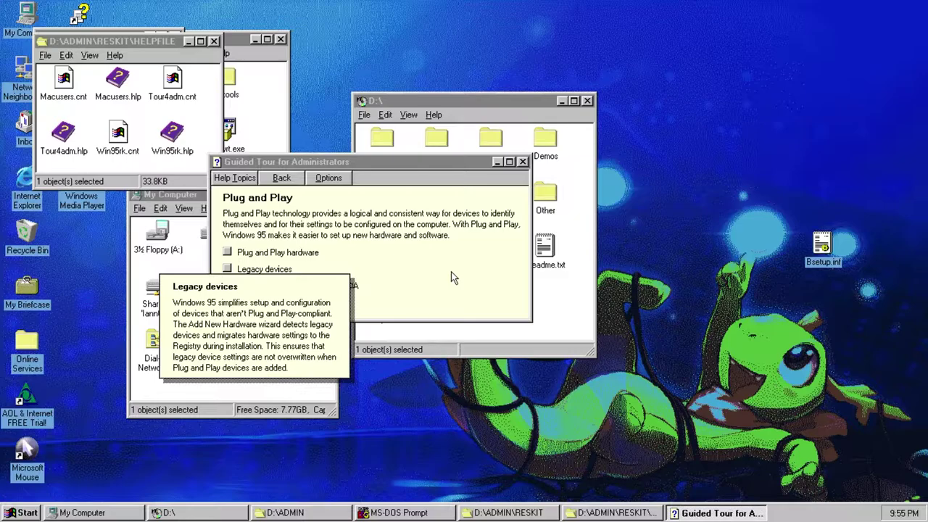
{"action": "left_click", "coordinate": [430, 273]}
{"action": "left_click", "coordinate": [344, 290]}
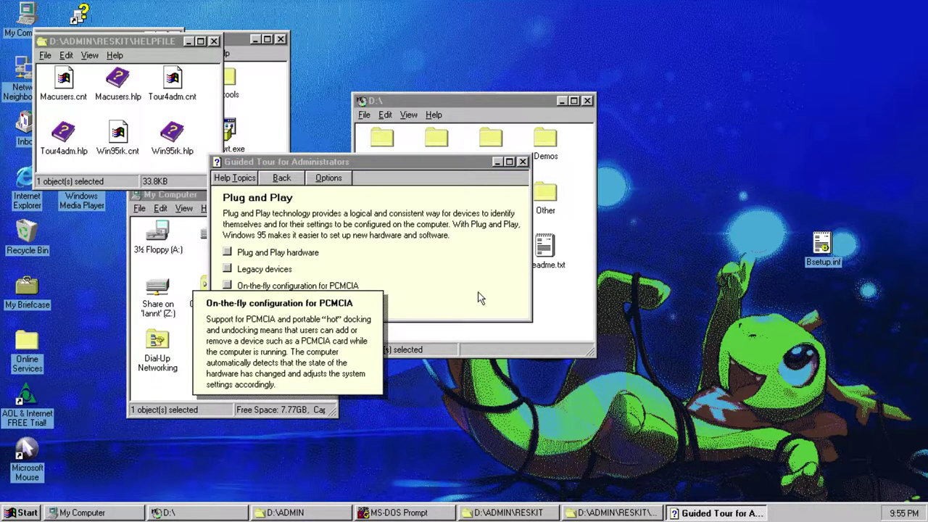
{"action": "left_click", "coordinate": [477, 297]}
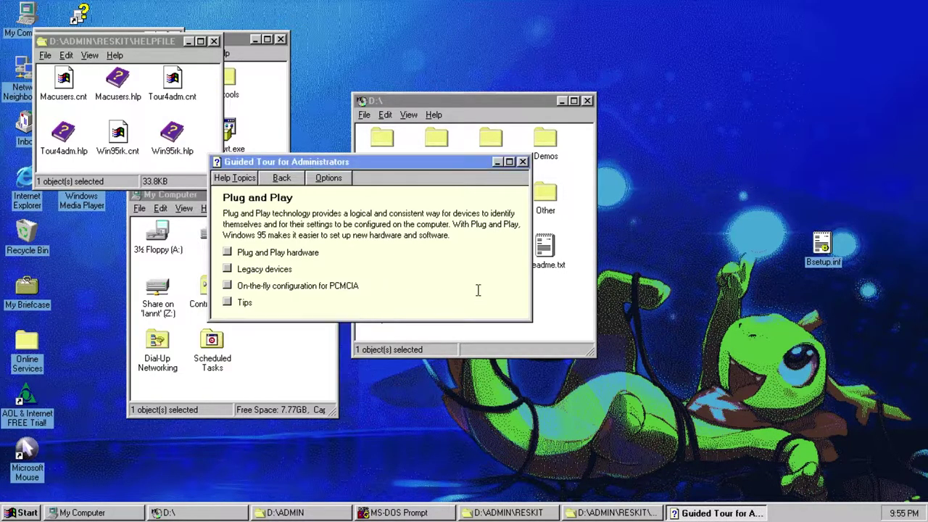
{"action": "left_click", "coordinate": [243, 305]}
- Read the 32-bit architecture page's subsystems, resources, cleanup and Tip popups, then return to contents
{"action": "left_click", "coordinate": [234, 178]}
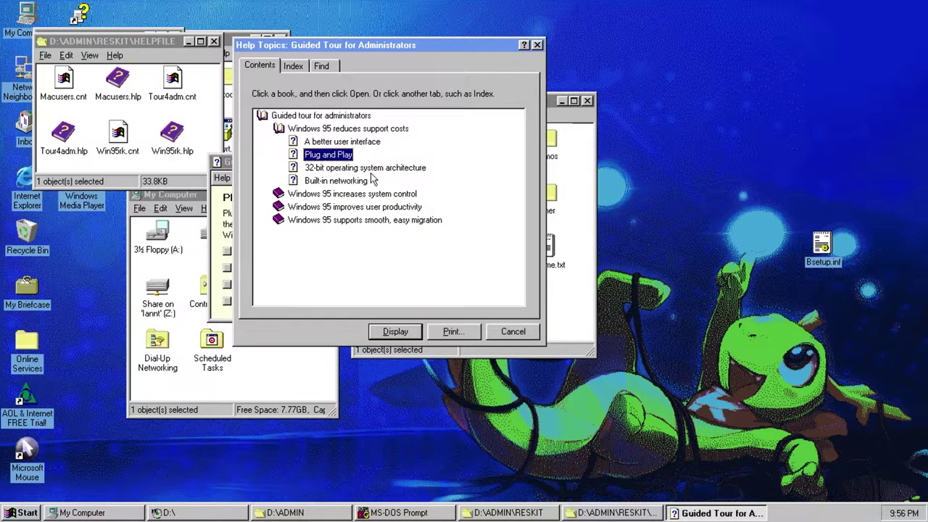
{"action": "double_click", "coordinate": [392, 168]}
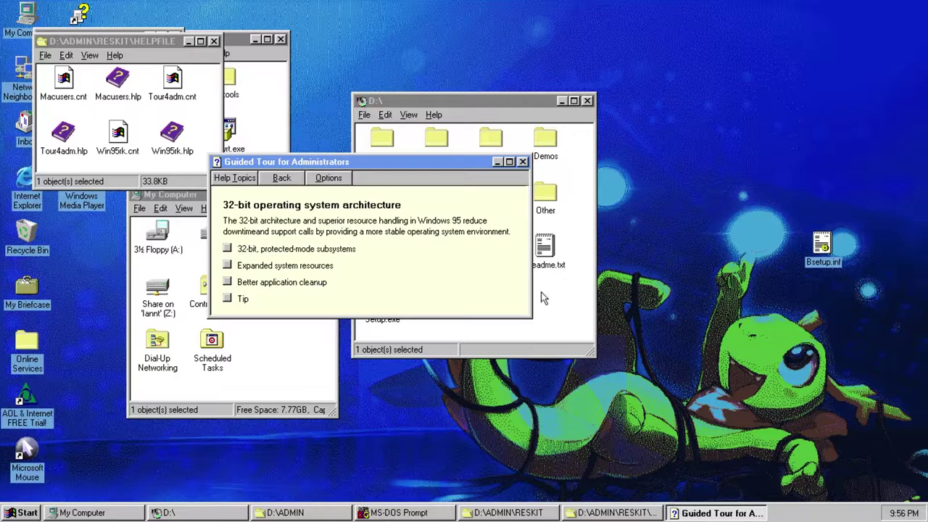
{"action": "left_click", "coordinate": [264, 252]}
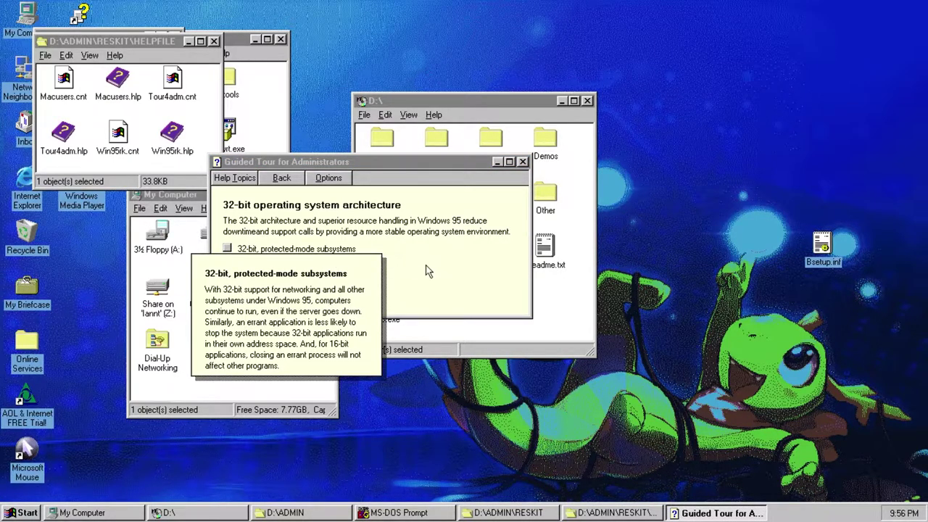
{"action": "left_click", "coordinate": [428, 271]}
{"action": "left_click", "coordinate": [245, 290]}
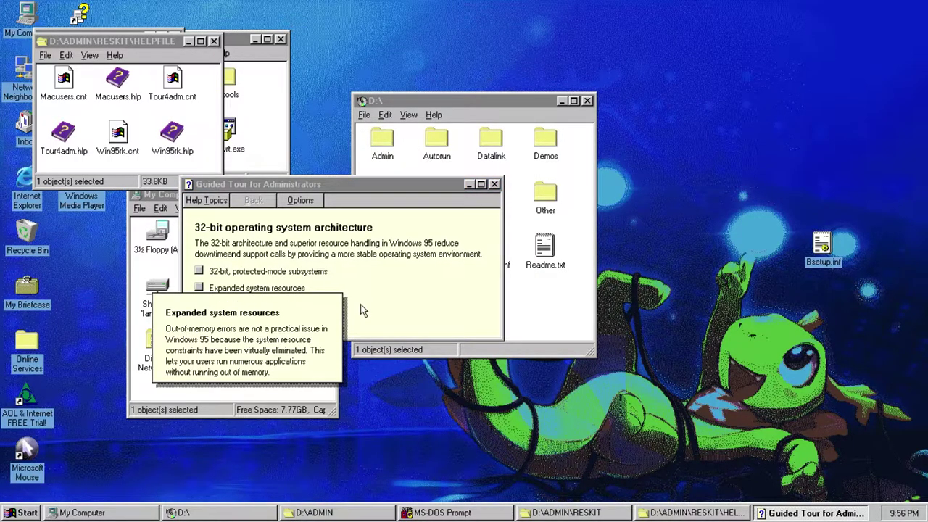
{"action": "left_click", "coordinate": [362, 310]}
{"action": "left_click", "coordinate": [254, 306]}
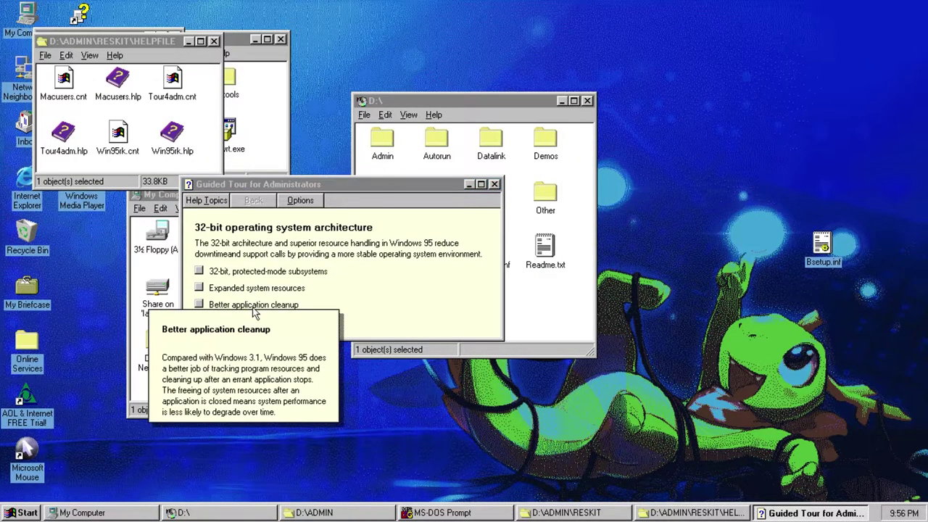
{"action": "left_click", "coordinate": [406, 308]}
{"action": "left_click", "coordinate": [208, 321]}
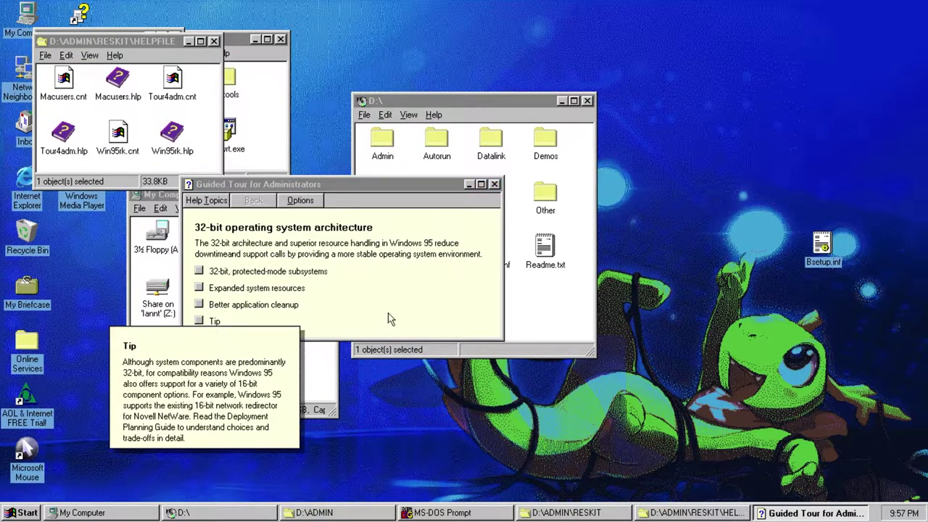
{"action": "key", "text": "alt+t"}
{"action": "left_click", "coordinate": [316, 181]}
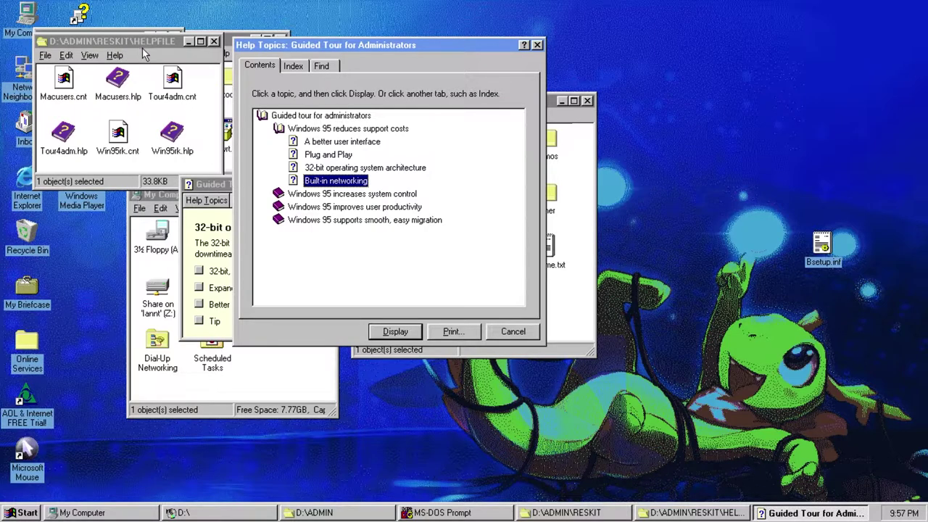
- Read Built-in networking's components, Network Neighborhood and Tips popups, then open Macusers.hlp instead
{"action": "double_click", "coordinate": [333, 182]}
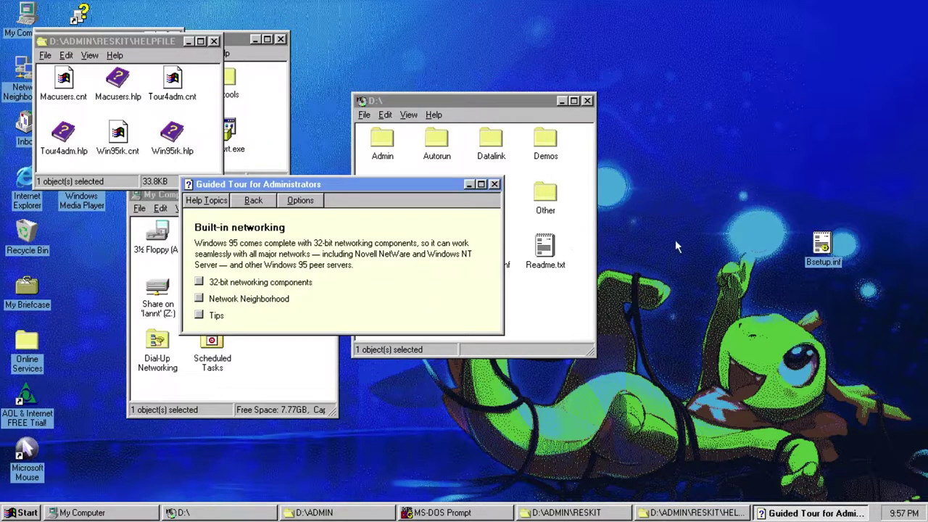
{"action": "left_click", "coordinate": [198, 282]}
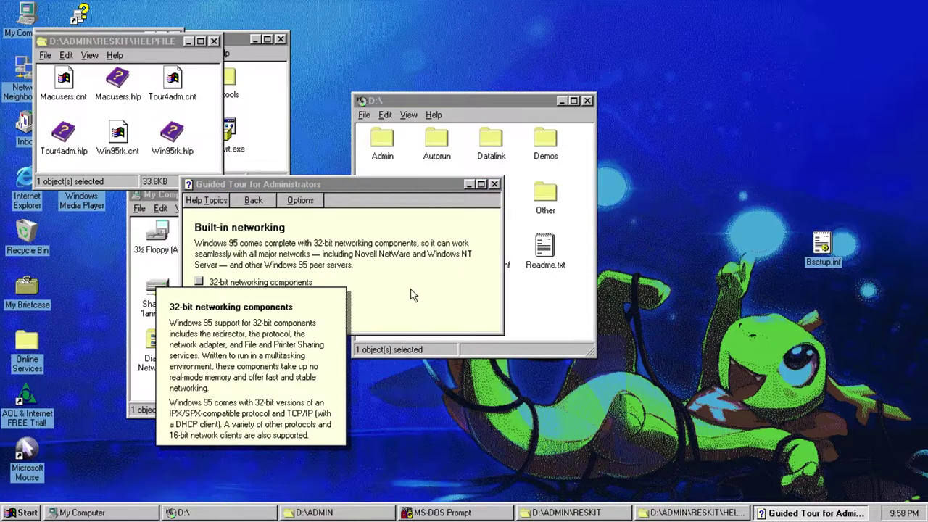
{"action": "left_click", "coordinate": [411, 290]}
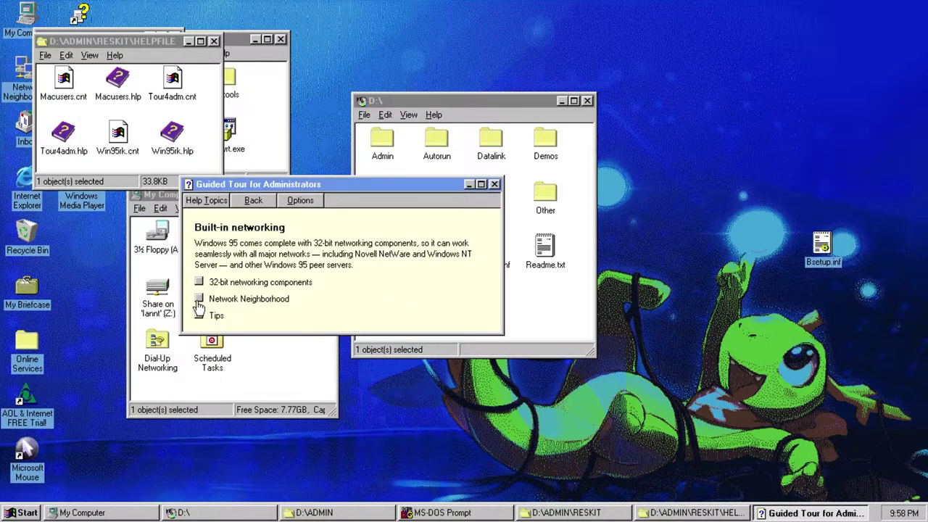
{"action": "left_click", "coordinate": [394, 309]}
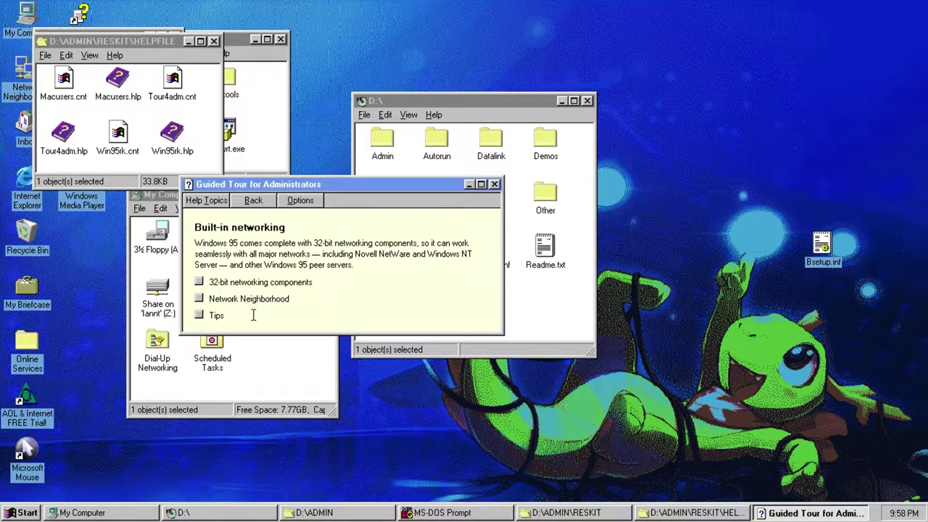
{"action": "left_click", "coordinate": [199, 315]}
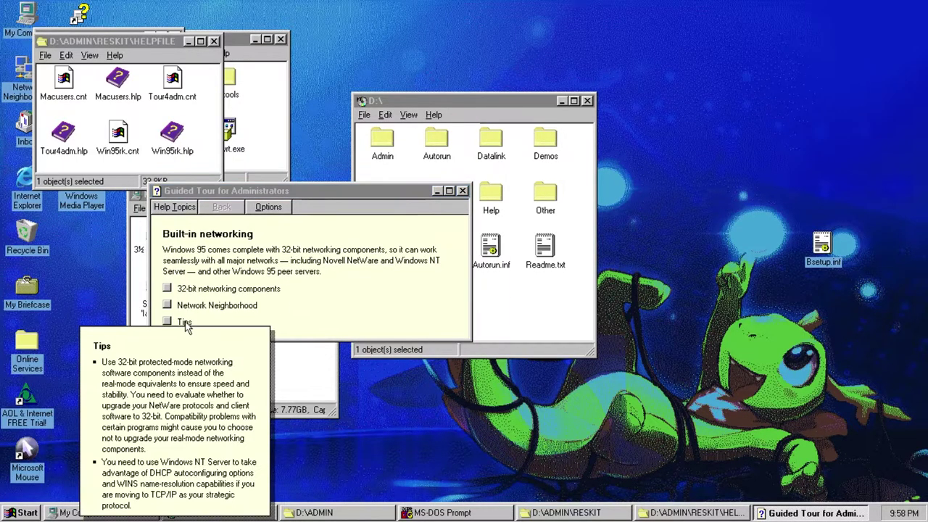
{"action": "left_click", "coordinate": [305, 323]}
{"action": "double_click", "coordinate": [117, 80]}
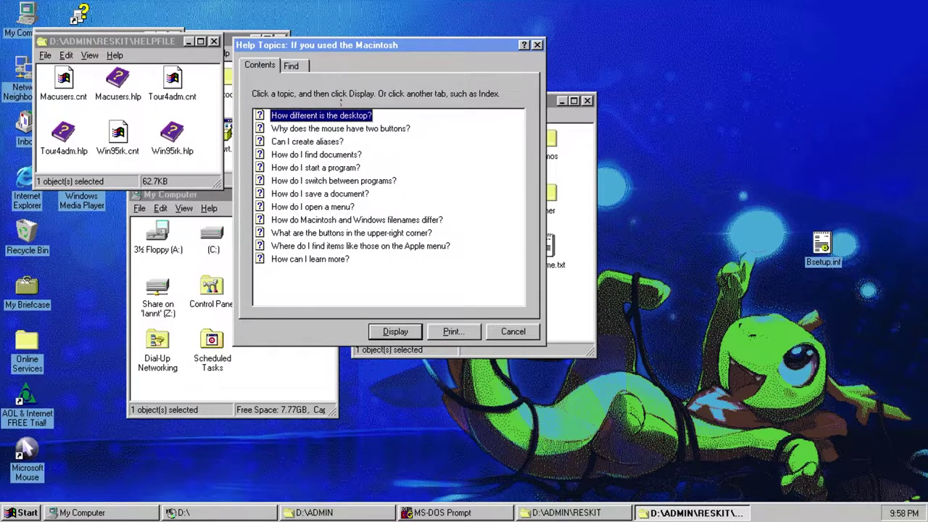
- Open the 'How different is the desktop?' topic and reveal its hotspots
{"action": "double_click", "coordinate": [292, 115]}
{"action": "left_click_drag", "start_coordinate": [145, 15], "coordinate": [371, 76]}
{"action": "key", "text": "ctrl+Tab"}
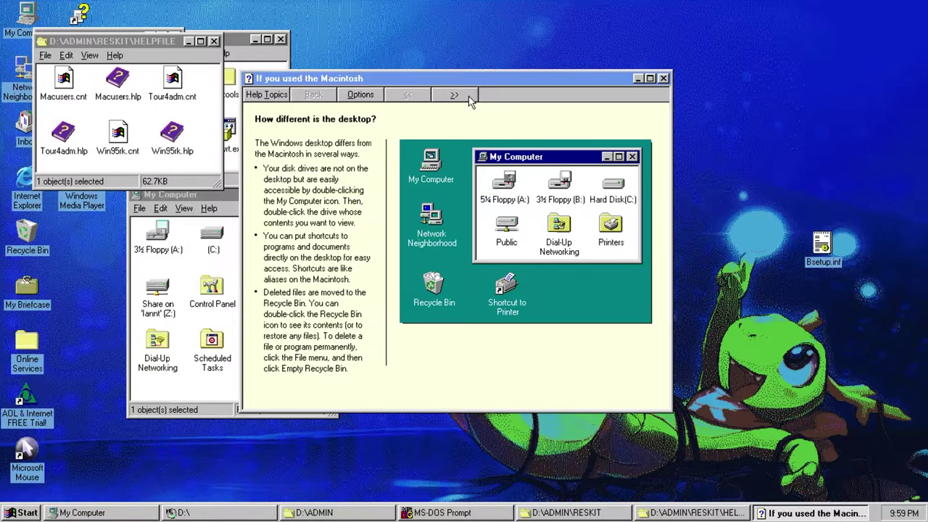
- Page forward from the two-button mouse topic through to 'How can I learn more?'
{"action": "left_click", "coordinate": [469, 98]}
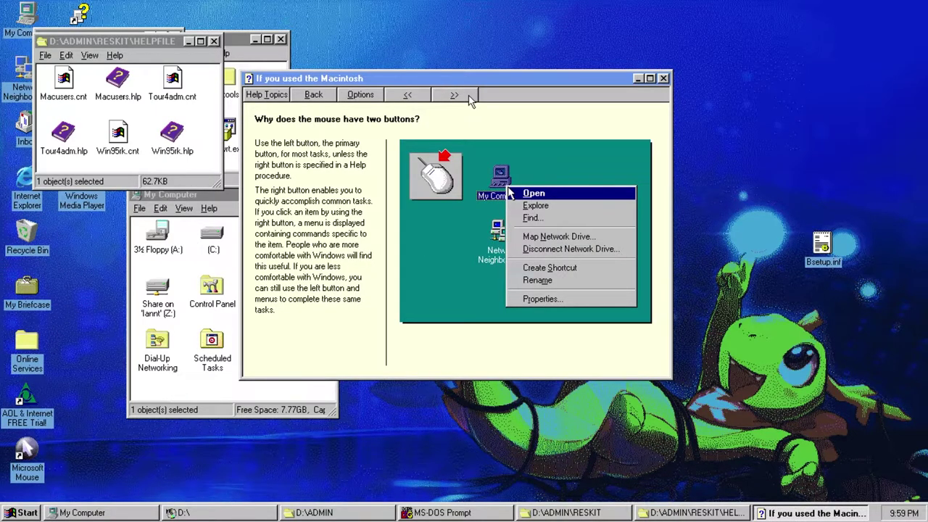
{"action": "left_click", "coordinate": [469, 99]}
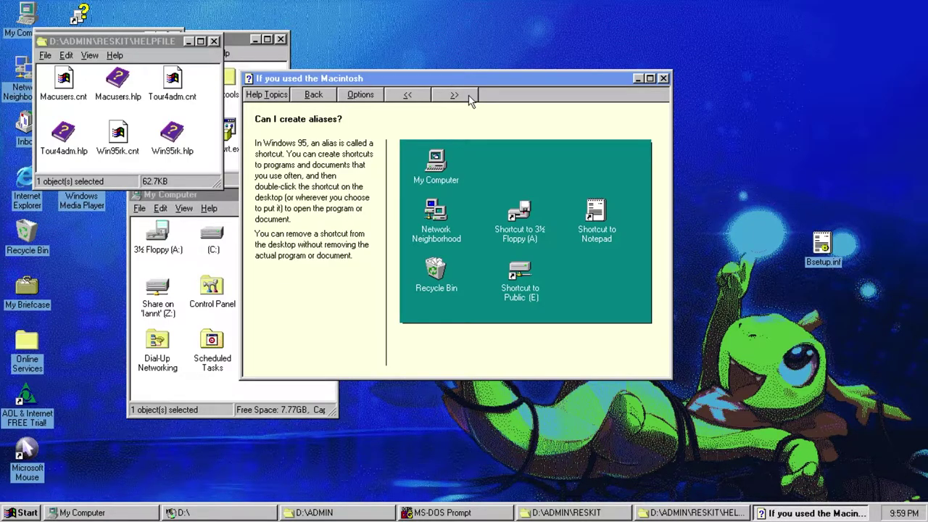
{"action": "left_click", "coordinate": [469, 99]}
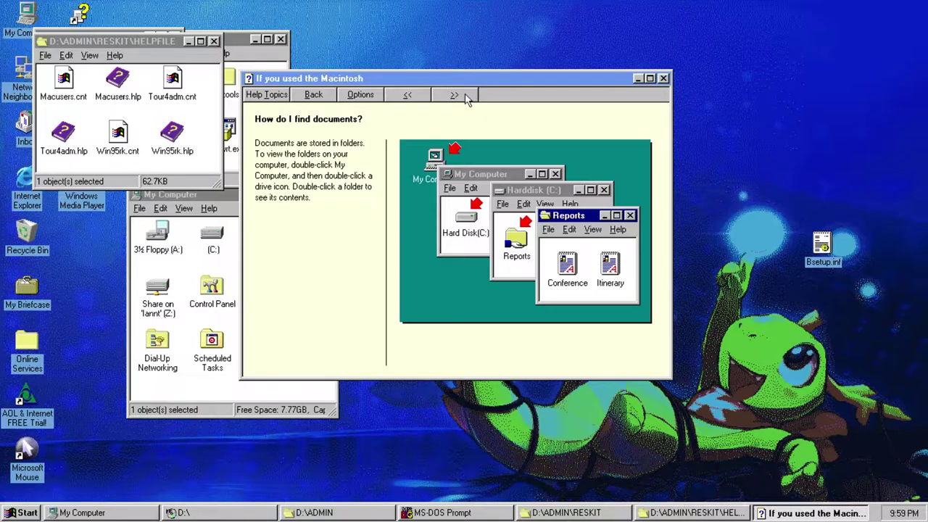
{"action": "left_click", "coordinate": [466, 98]}
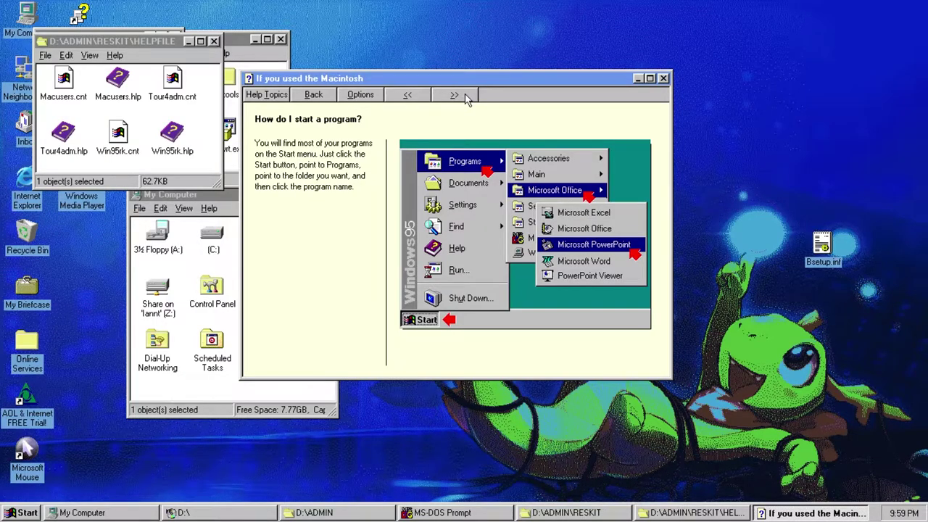
{"action": "left_click", "coordinate": [453, 95]}
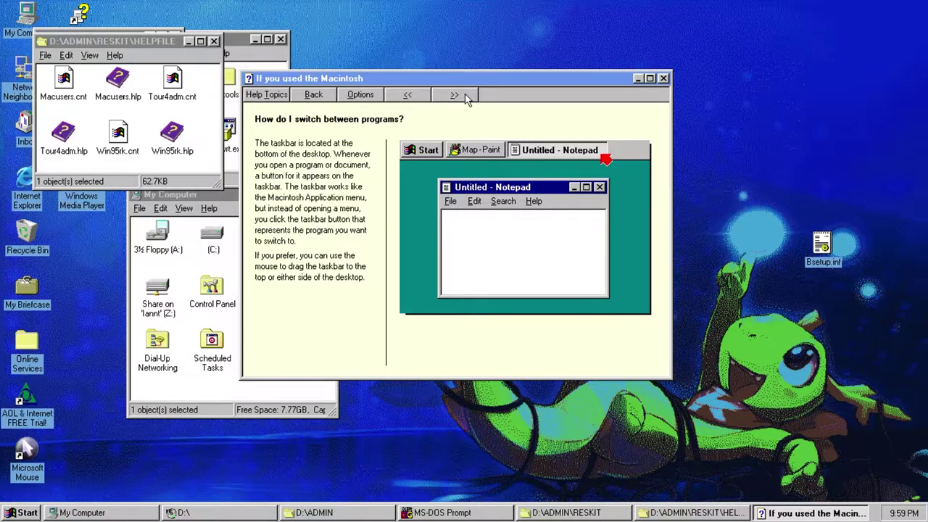
{"action": "left_click", "coordinate": [453, 95]}
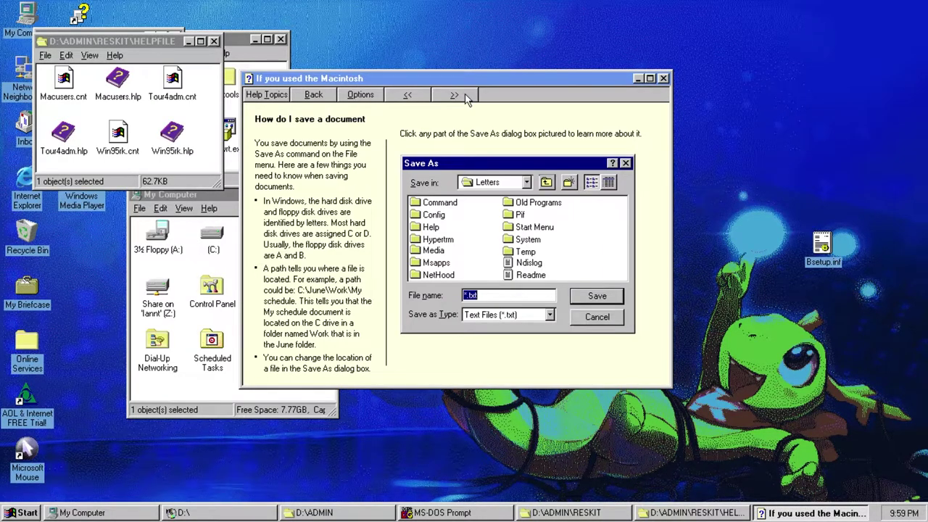
{"action": "left_click", "coordinate": [454, 95]}
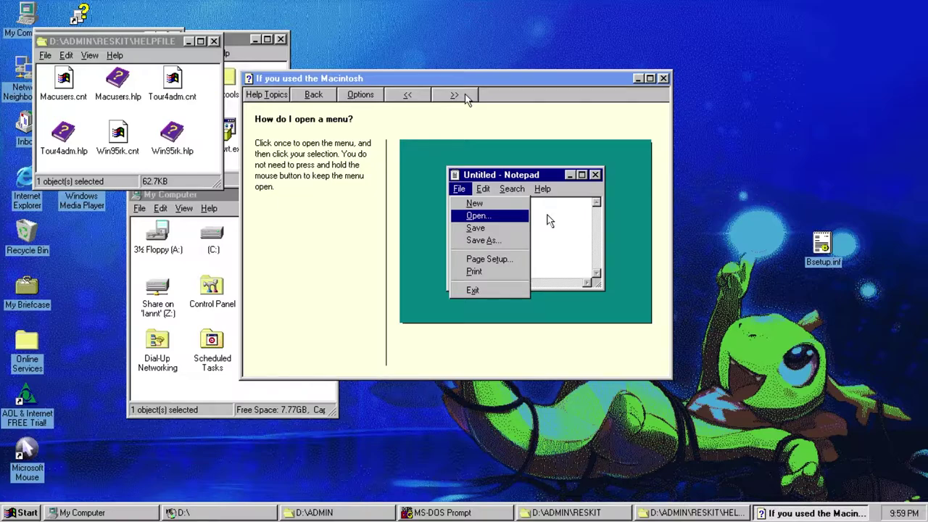
{"action": "left_click", "coordinate": [454, 95]}
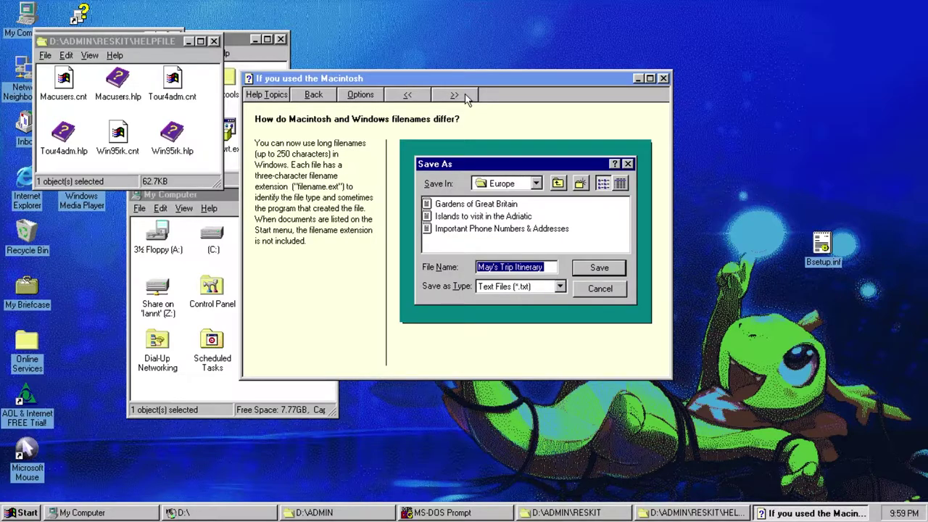
{"action": "left_click", "coordinate": [454, 95]}
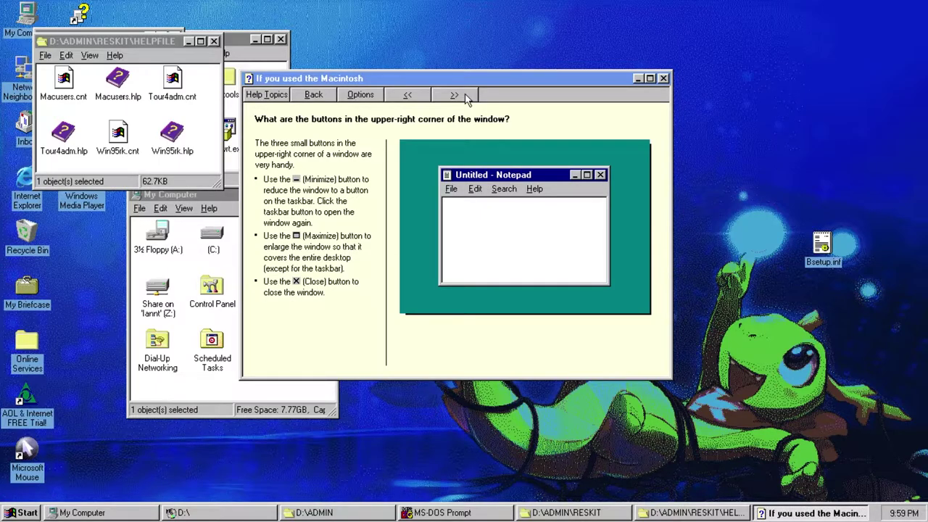
{"action": "left_click", "coordinate": [453, 95]}
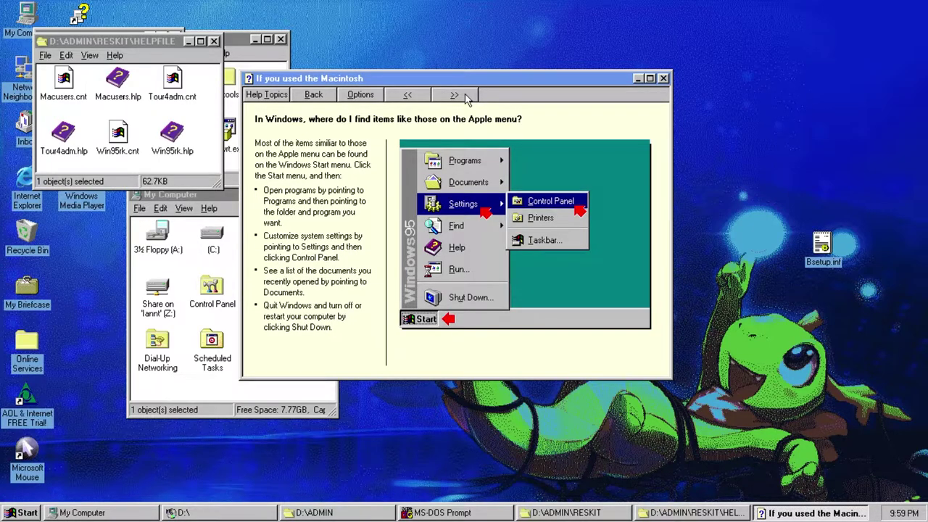
{"action": "left_click", "coordinate": [454, 95]}
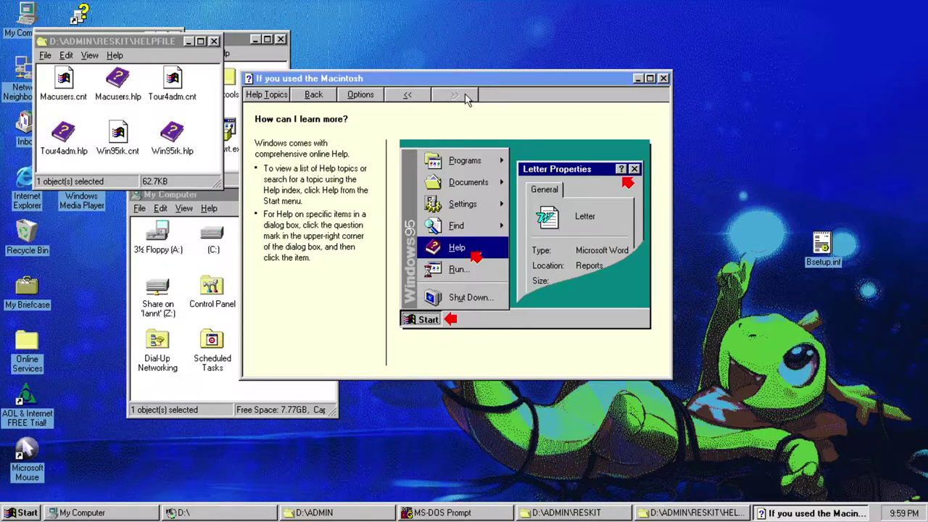
- Close the Macintosh help and open the Resource Kit help's Welcome Introduction topic
{"action": "key", "text": "Escape"}
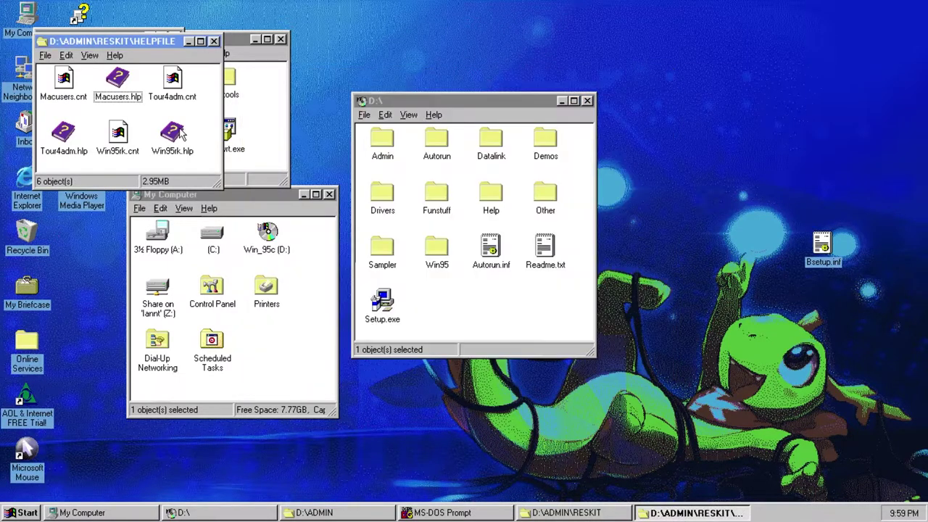
{"action": "double_click", "coordinate": [181, 134]}
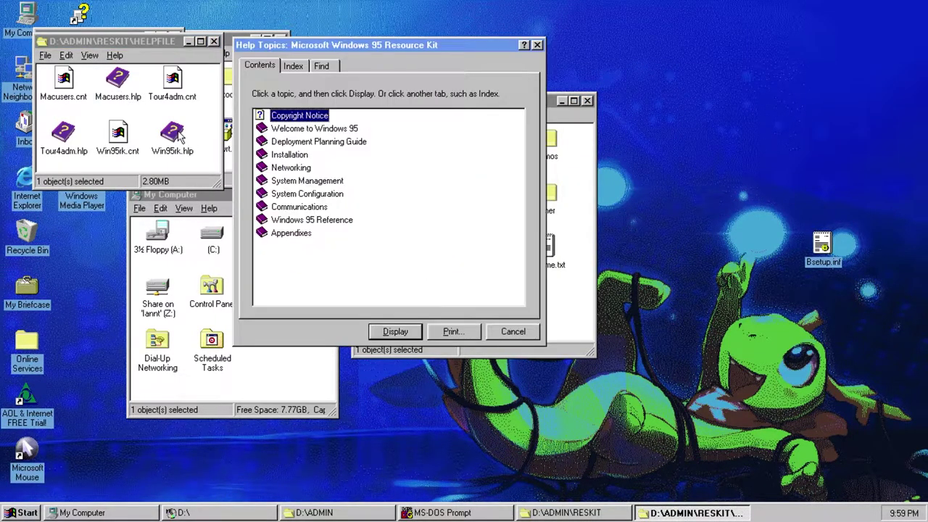
{"action": "double_click", "coordinate": [273, 129]}
{"action": "double_click", "coordinate": [281, 141]}
{"action": "left_click_drag", "start_coordinate": [277, 12], "coordinate": [188, 8]}
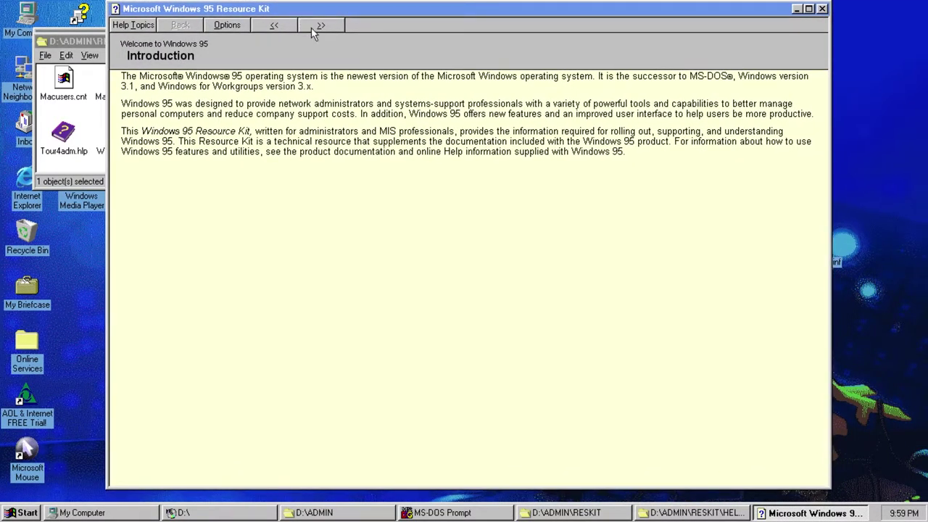
{"action": "left_click", "coordinate": [317, 27]}
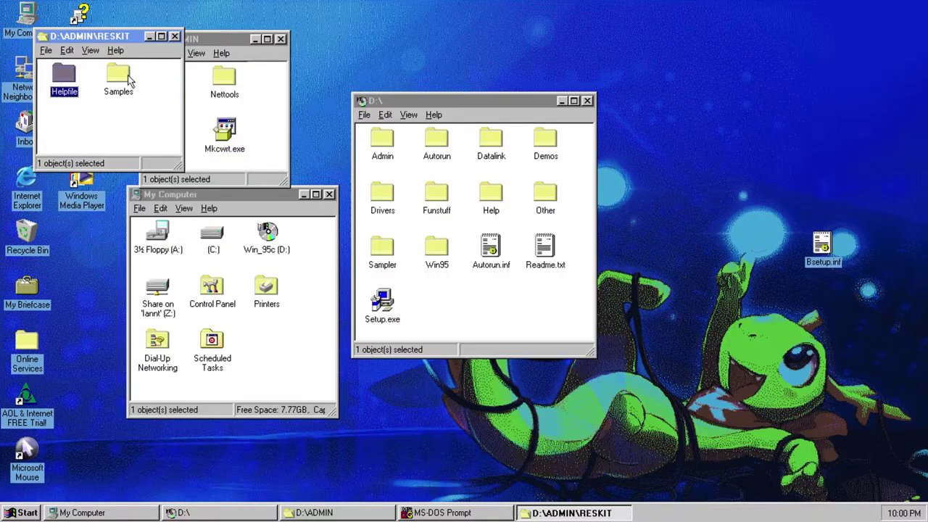
- Open the Policies folder and read then close Policies.txt
{"action": "double_click", "coordinate": [118, 79]}
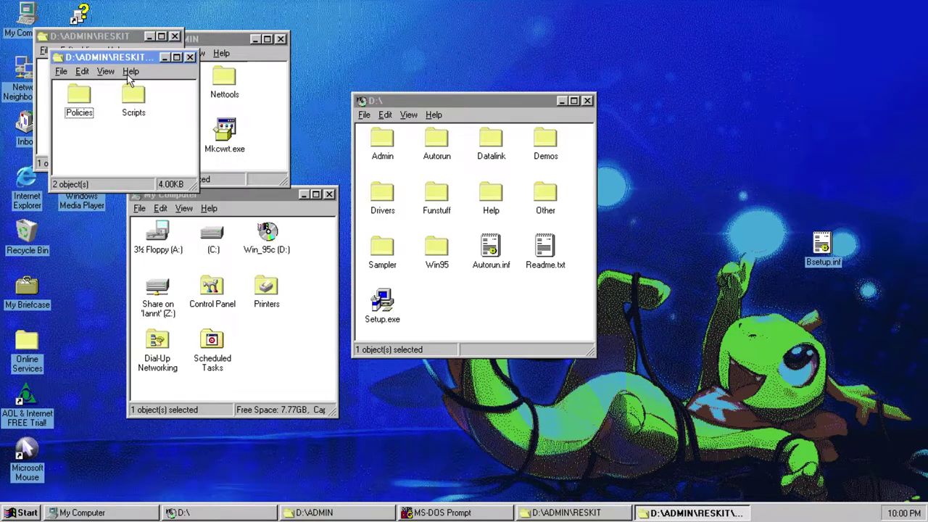
{"action": "double_click", "coordinate": [90, 99]}
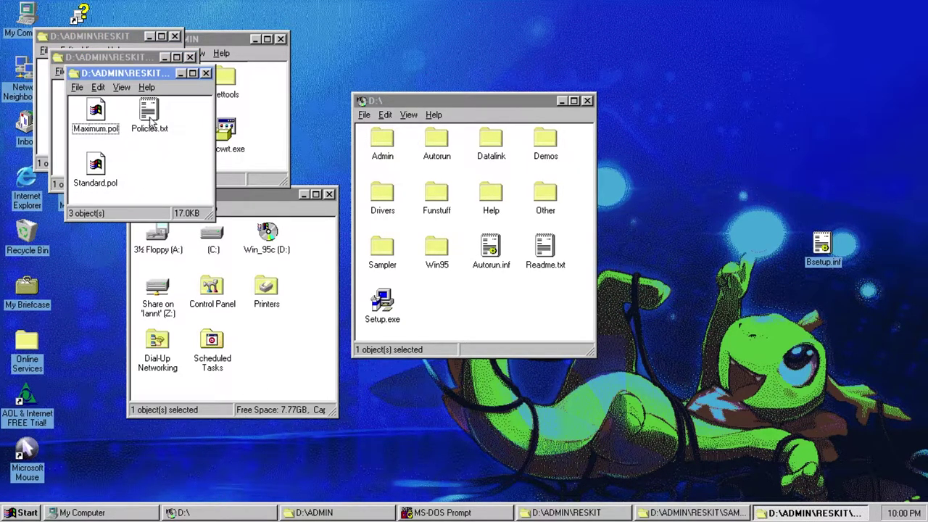
{"action": "double_click", "coordinate": [150, 121]}
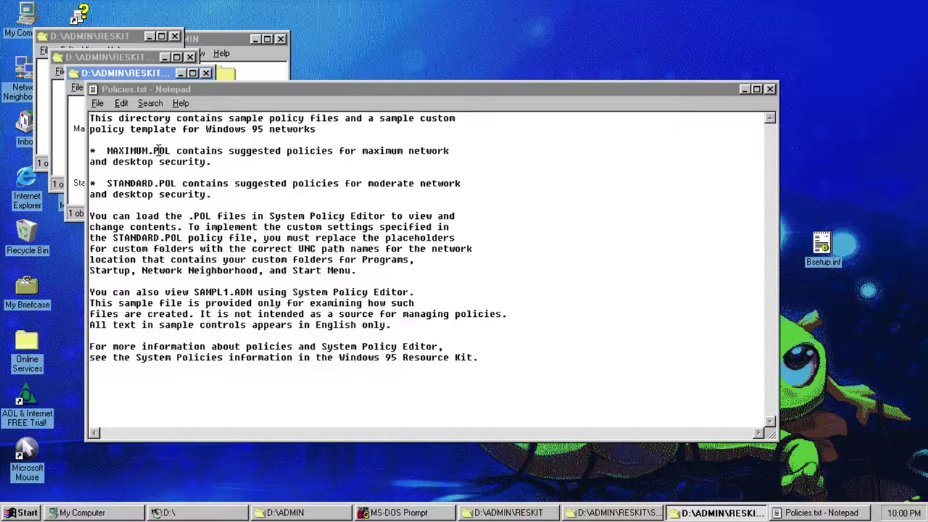
{"action": "left_click", "coordinate": [769, 88]}
- Look over the .pol files and nine sample scripts, closing the readme and SAMPLES folder
{"action": "left_click_drag", "start_coordinate": [121, 101], "coordinate": [164, 149]}
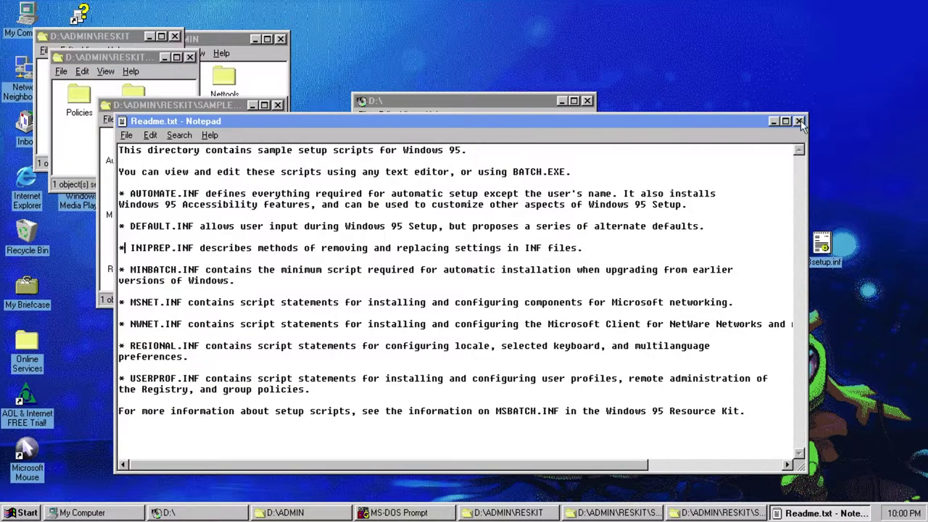
{"action": "key", "text": "alt+F4"}
{"action": "left_click_drag", "start_coordinate": [270, 255], "coordinate": [127, 140]}
{"action": "left_click", "coordinate": [267, 152]}
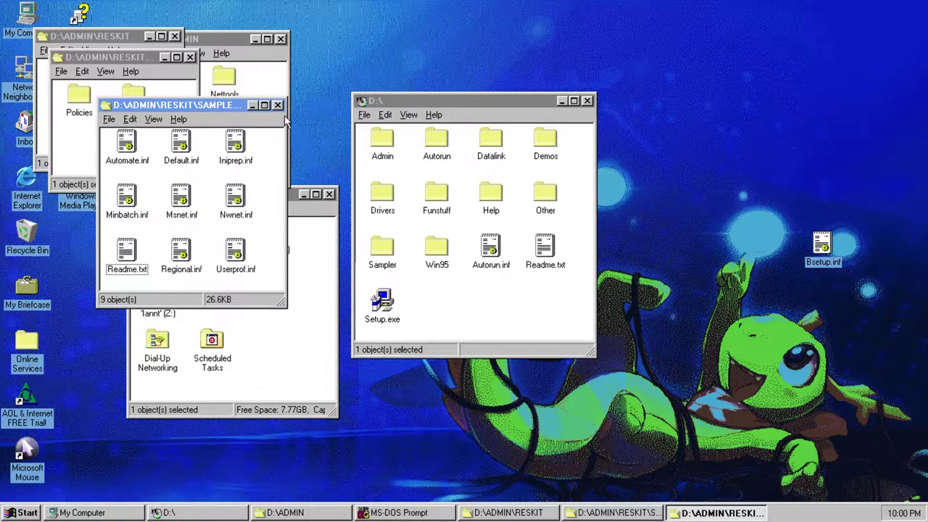
{"action": "left_click", "coordinate": [278, 105]}
- Close the Resource Kit and ADMIN folders and open D:\AUTORUN
{"action": "left_click", "coordinate": [190, 58]}
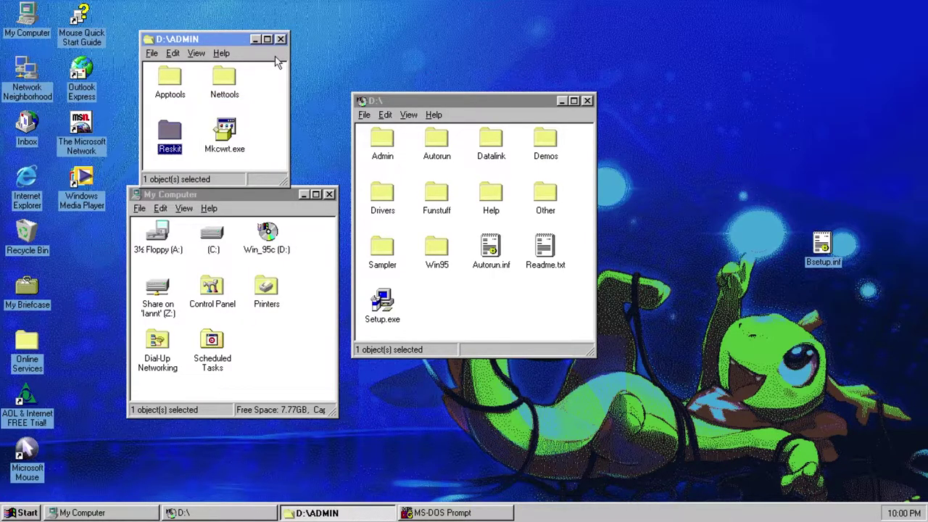
{"action": "left_click", "coordinate": [281, 38]}
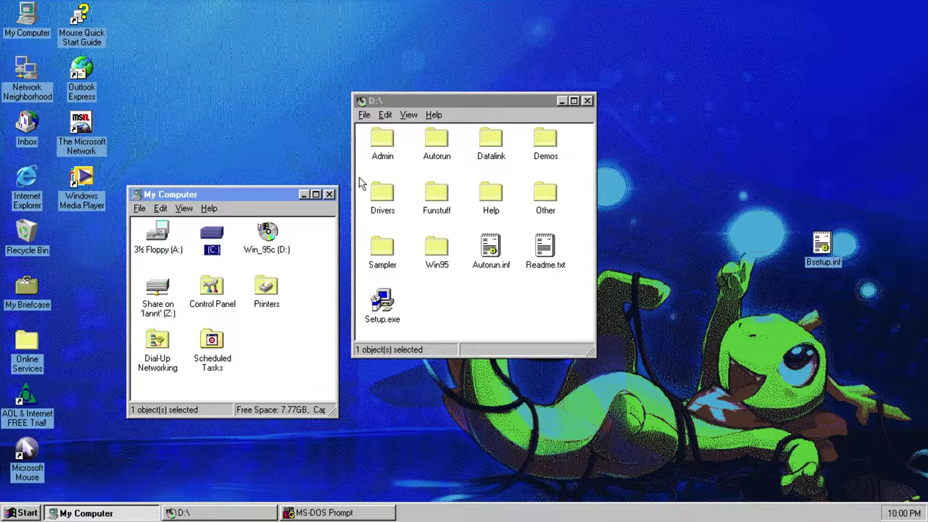
{"action": "left_click", "coordinate": [373, 138]}
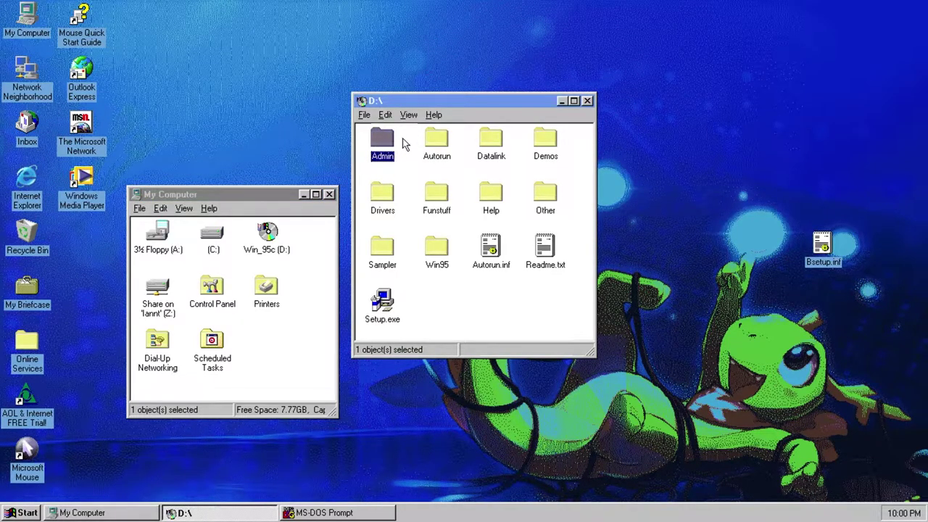
{"action": "double_click", "coordinate": [436, 141]}
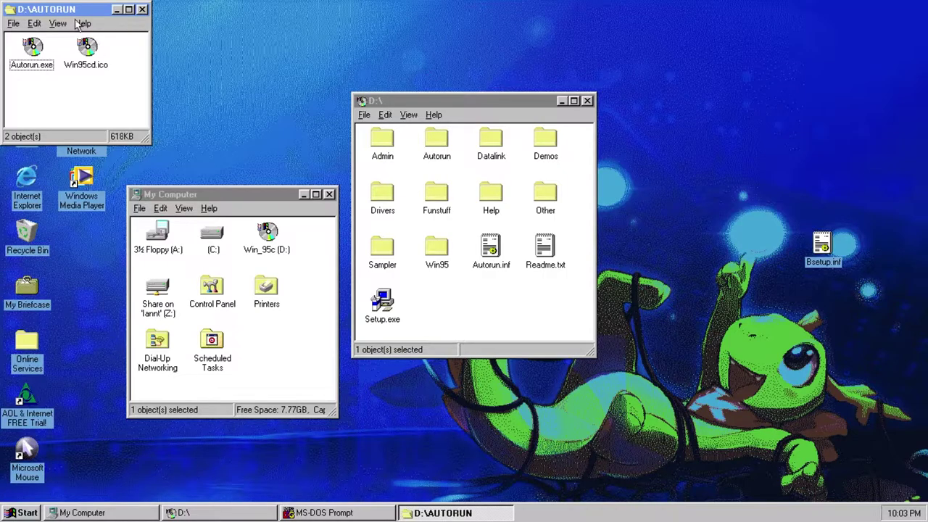
{"action": "left_click_drag", "start_coordinate": [75, 10], "coordinate": [276, 107]}
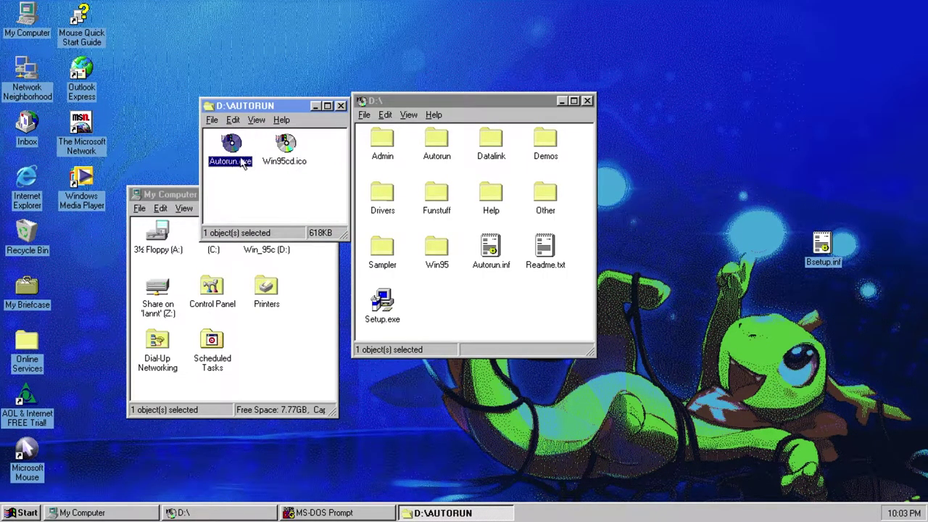
- Run Autorun.exe past the older-version warning, then close the launcher and AUTORUN folder
{"action": "double_click", "coordinate": [245, 156]}
{"action": "left_click", "coordinate": [448, 292]}
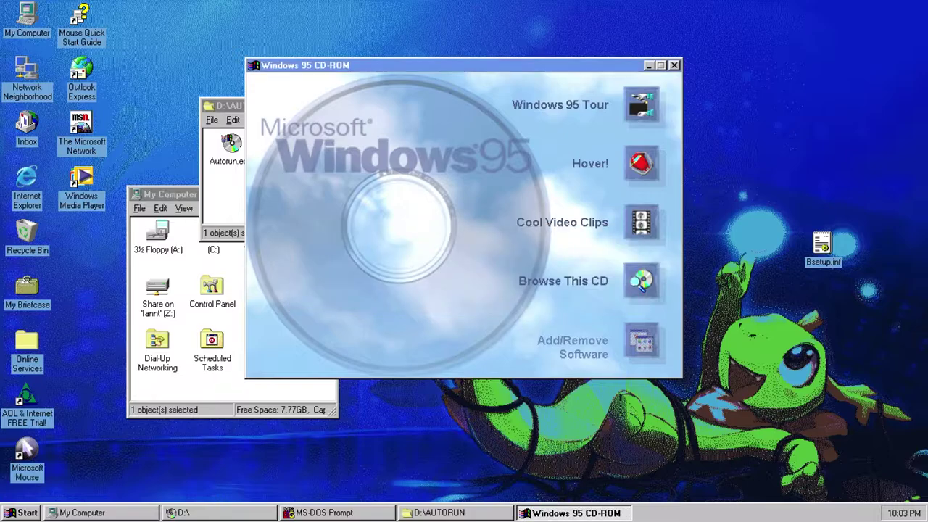
{"action": "left_click", "coordinate": [674, 66]}
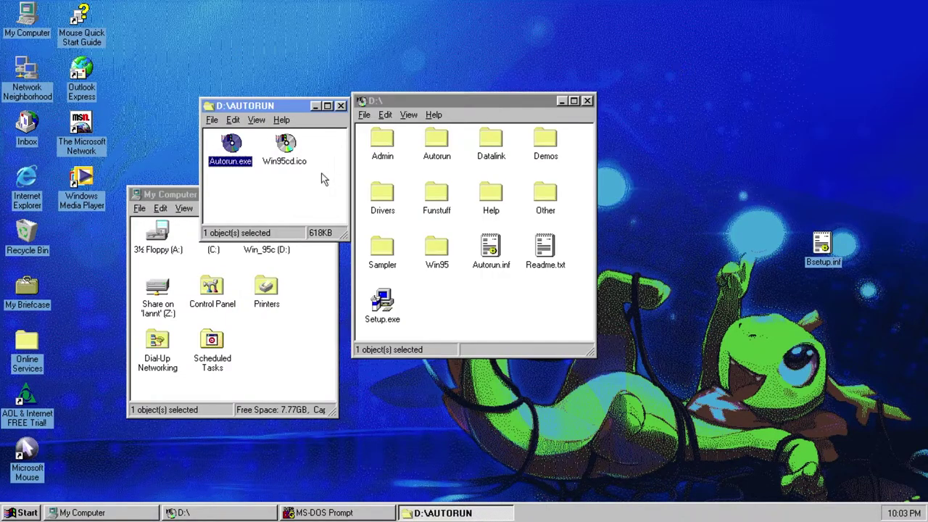
{"action": "left_click", "coordinate": [323, 150]}
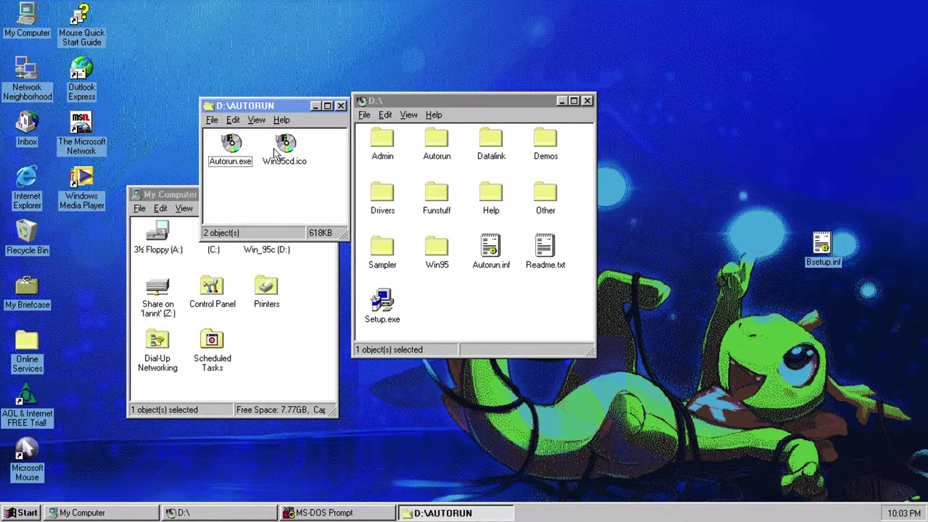
{"action": "left_click", "coordinate": [340, 106]}
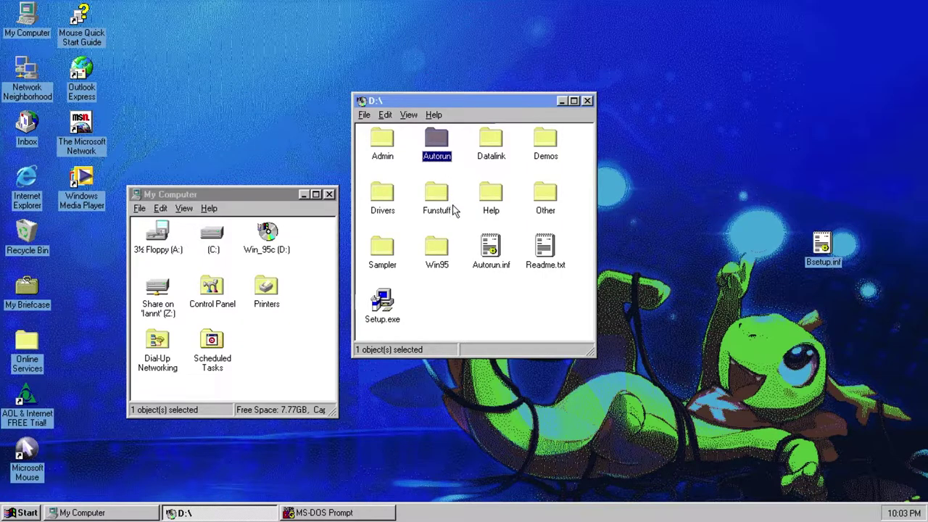
- Open the Datalink folder on the CD's D:\ root
{"action": "double_click", "coordinate": [490, 142]}
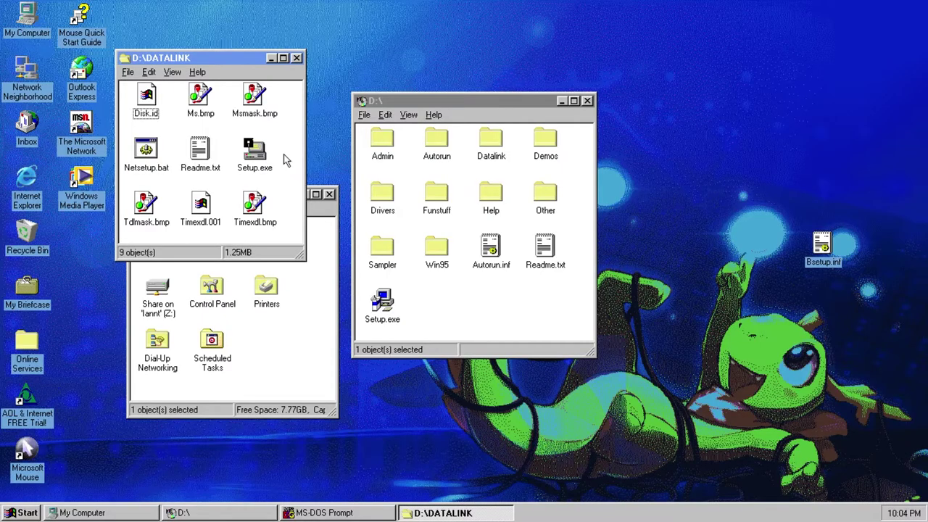
- Run Setup.exe, accept both read-only warnings, install to C:\DATALINK and run Timex Data Link
{"action": "double_click", "coordinate": [260, 152]}
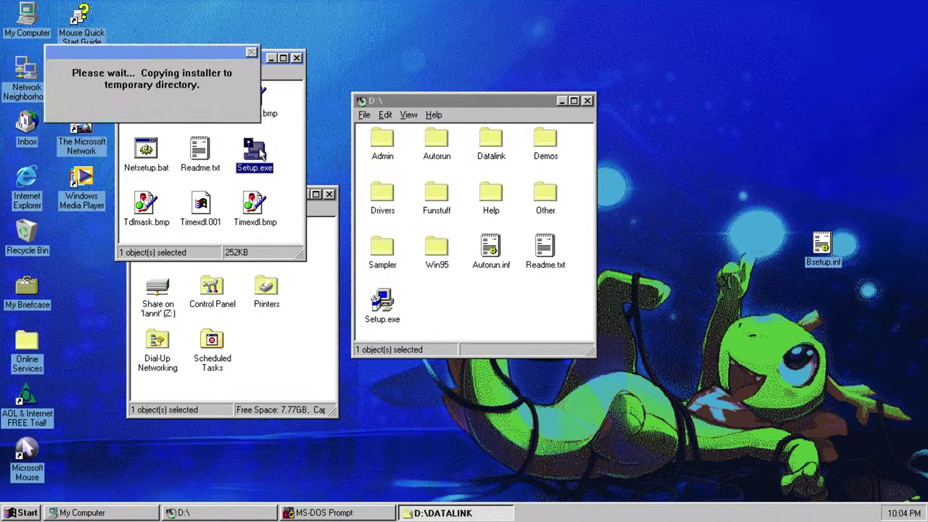
{"action": "left_click", "coordinate": [432, 288]}
{"action": "left_click", "coordinate": [432, 288]}
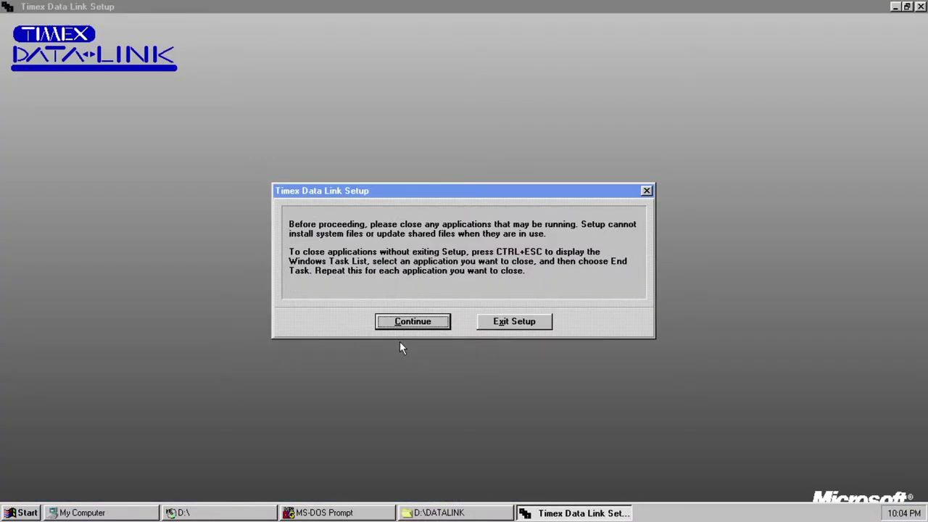
{"action": "left_click", "coordinate": [404, 327]}
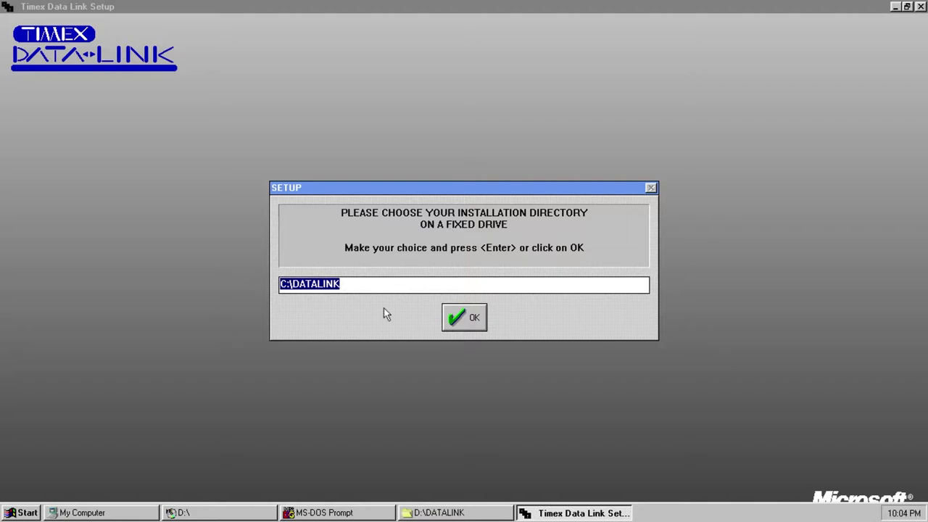
{"action": "left_click", "coordinate": [471, 319]}
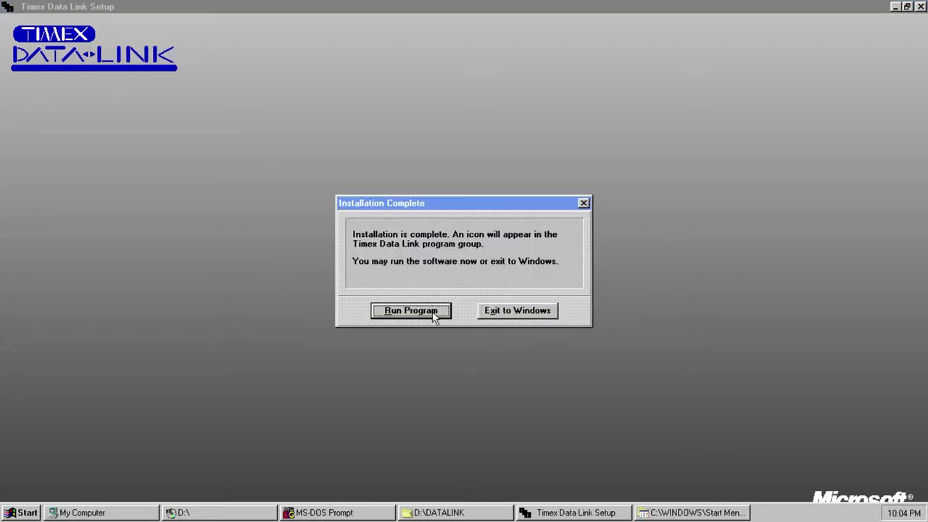
{"action": "left_click", "coordinate": [432, 319]}
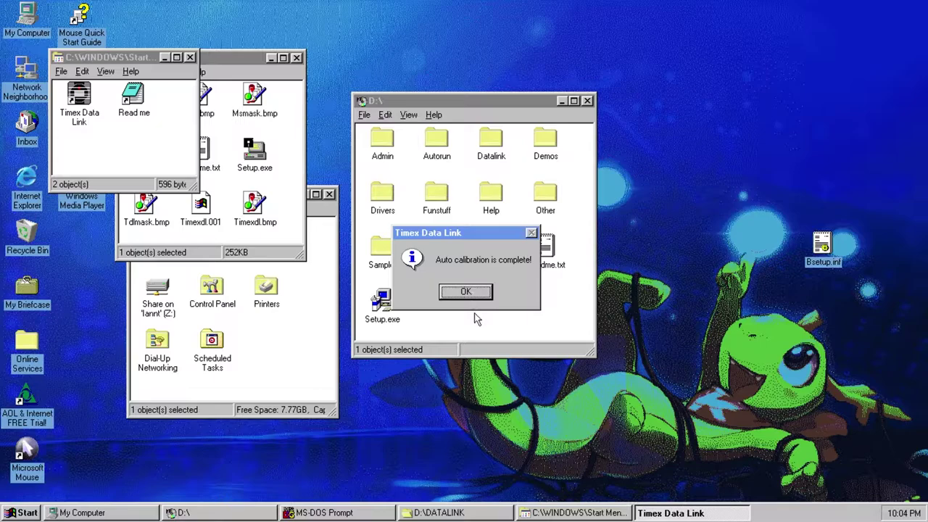
- Dismiss the calibration-complete message and page through the watch distance and angle tutorial pages
{"action": "left_click", "coordinate": [466, 292]}
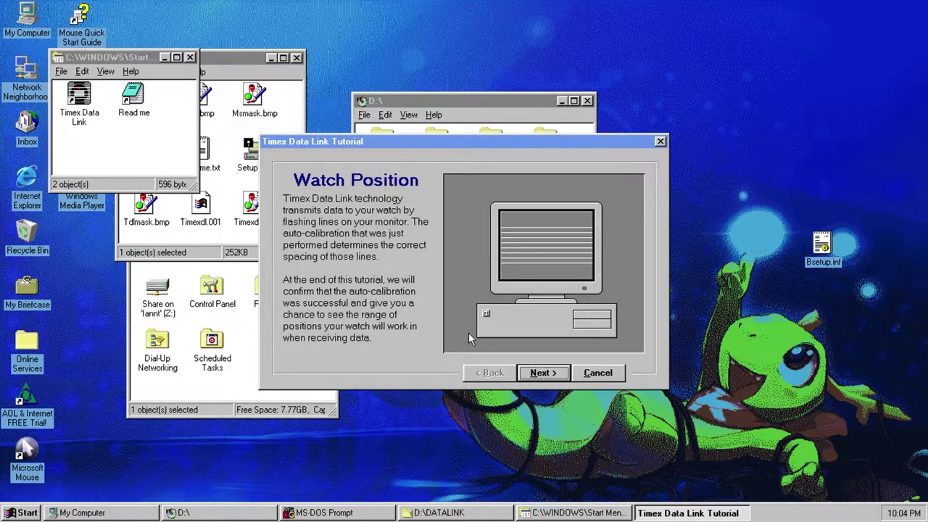
{"action": "left_click", "coordinate": [531, 372]}
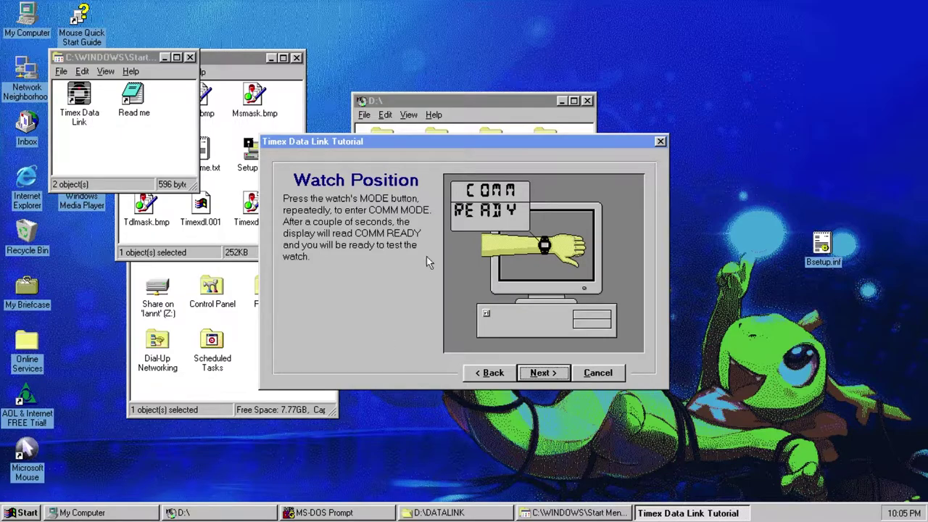
{"action": "left_click", "coordinate": [545, 374]}
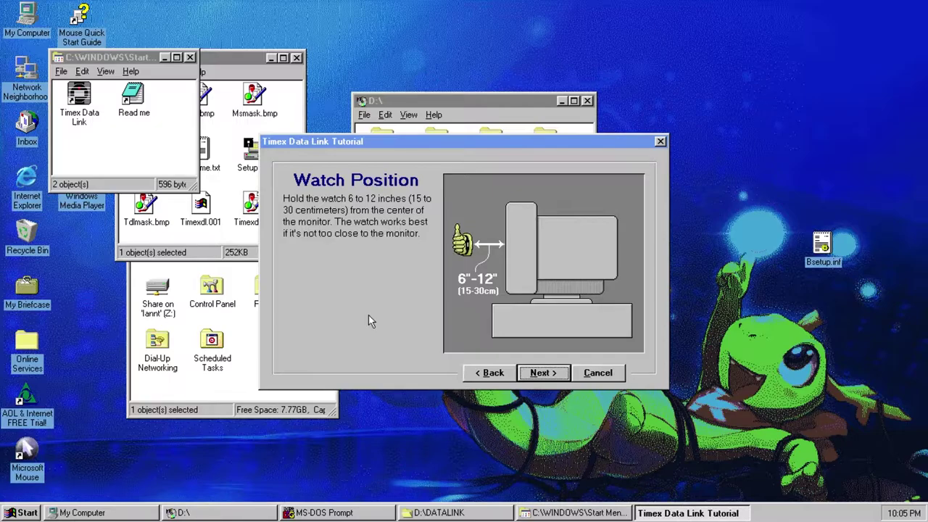
{"action": "left_click", "coordinate": [540, 372]}
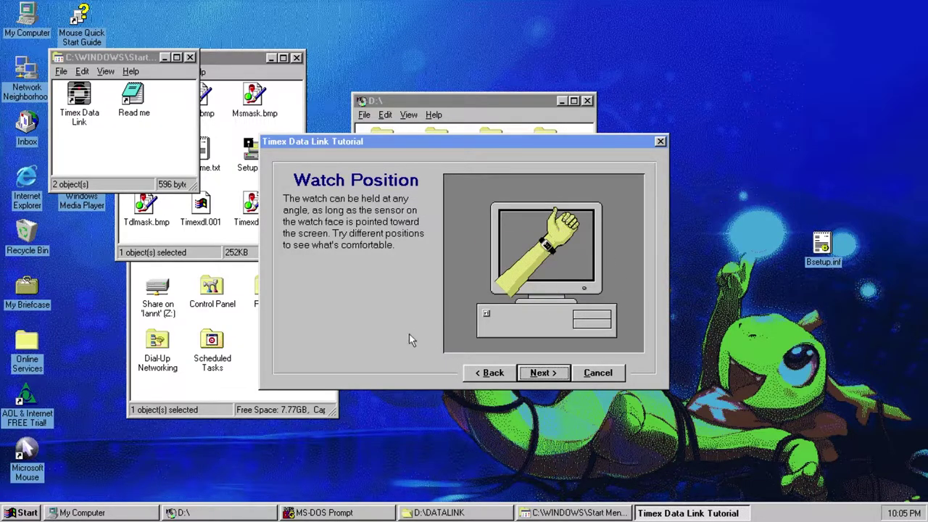
{"action": "left_click", "coordinate": [547, 374]}
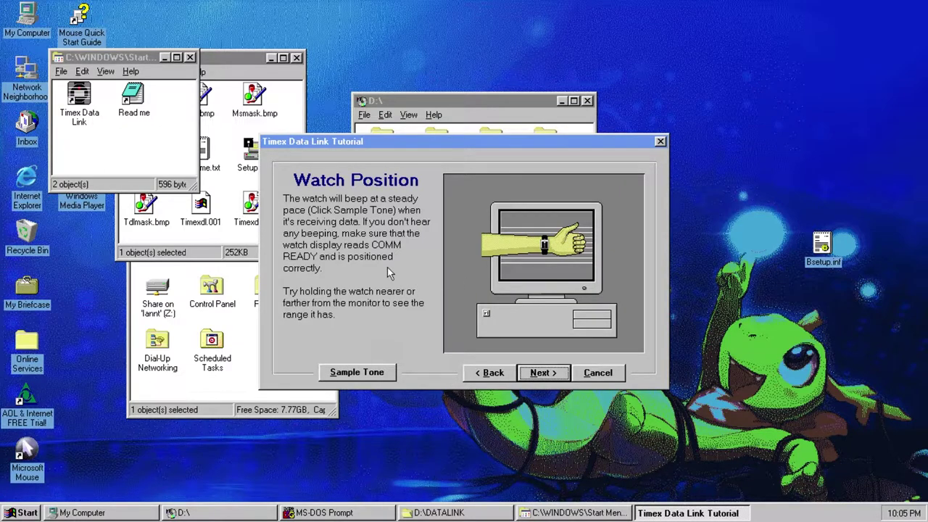
- Play the sample watch beep and start the on-screen white-line beep test
{"action": "left_click", "coordinate": [392, 374]}
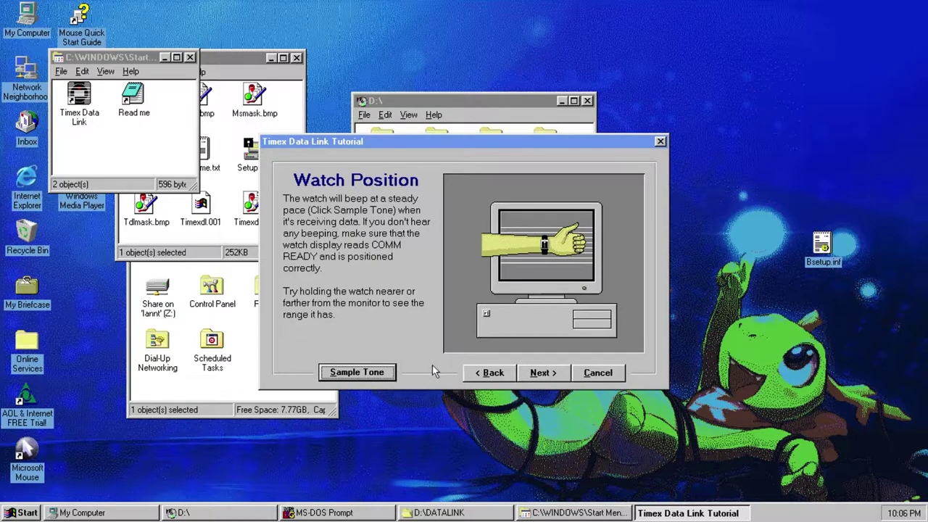
{"action": "left_click", "coordinate": [538, 380]}
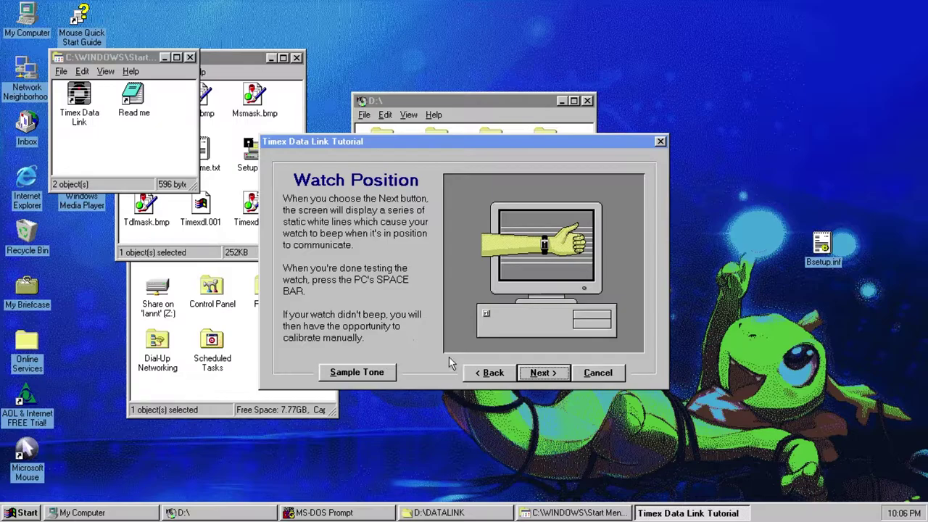
{"action": "left_click", "coordinate": [545, 373]}
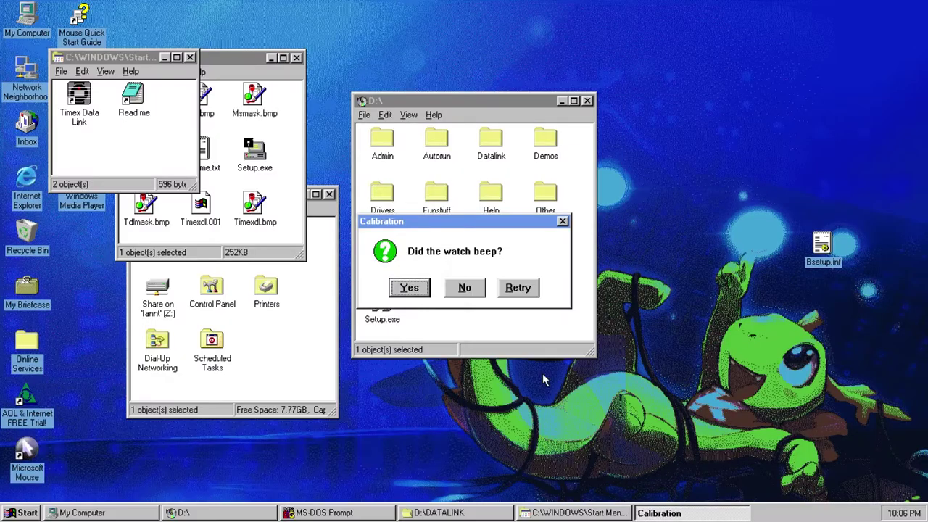
- Confirm the watch beeped, agree to send sample data, and begin the transmission at Get Ready
{"action": "left_click", "coordinate": [415, 288]}
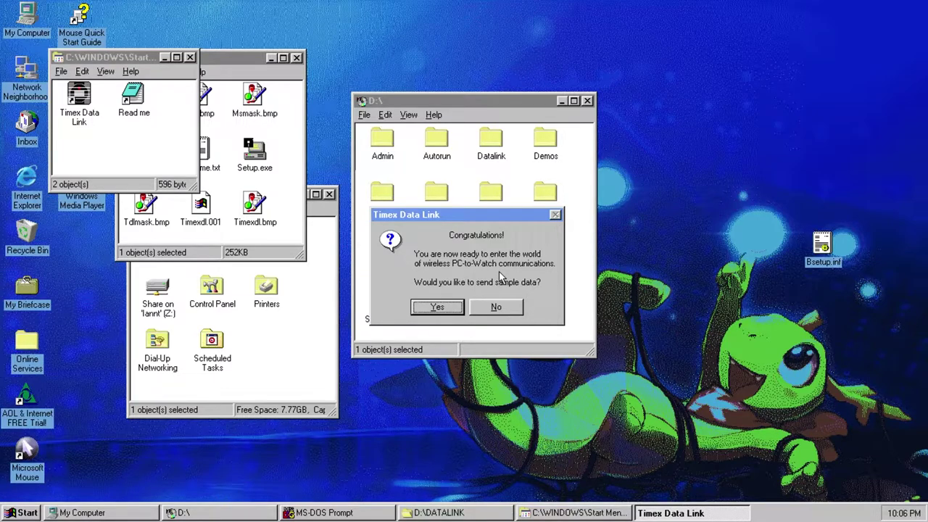
{"action": "left_click", "coordinate": [437, 307]}
{"action": "left_click", "coordinate": [545, 373]}
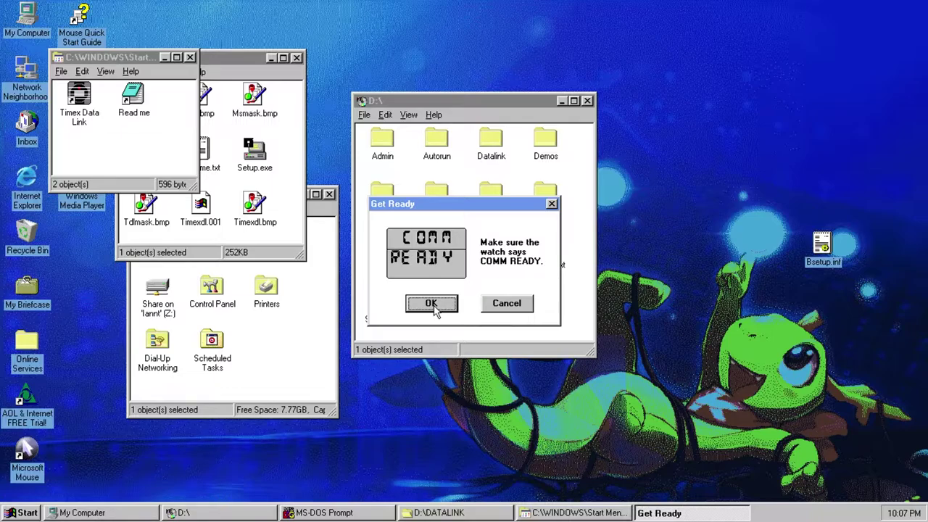
{"action": "left_click", "coordinate": [433, 304]}
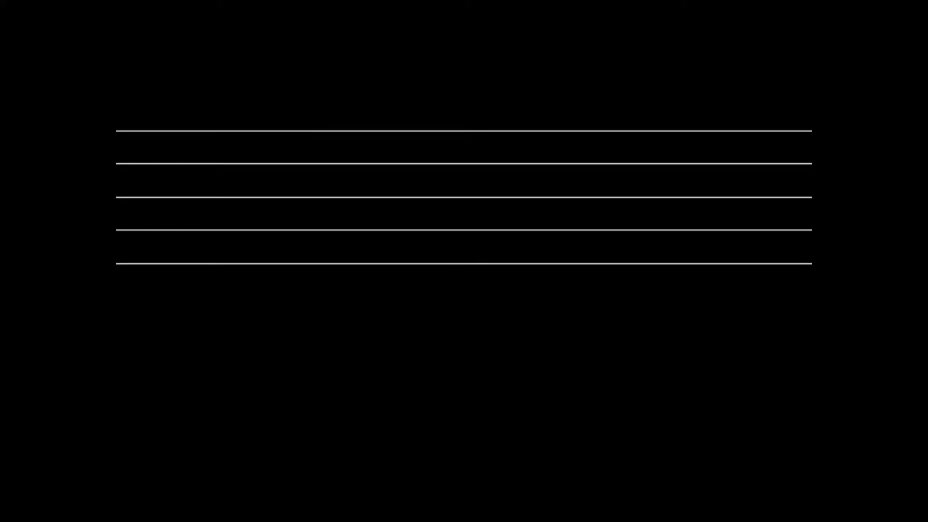
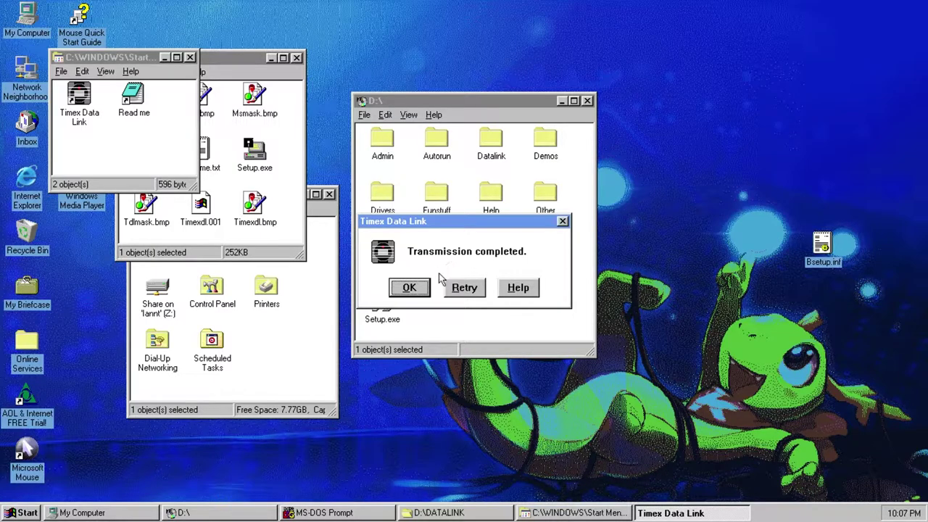
- Acknowledge the completed watch transmission and close the sample data summary
{"action": "left_click", "coordinate": [419, 289]}
{"action": "scroll", "coordinate": [419, 290], "scroll_direction": "down", "scroll_amount": 2}
{"action": "scroll", "coordinate": [418, 289], "scroll_direction": "up", "scroll_amount": 2}
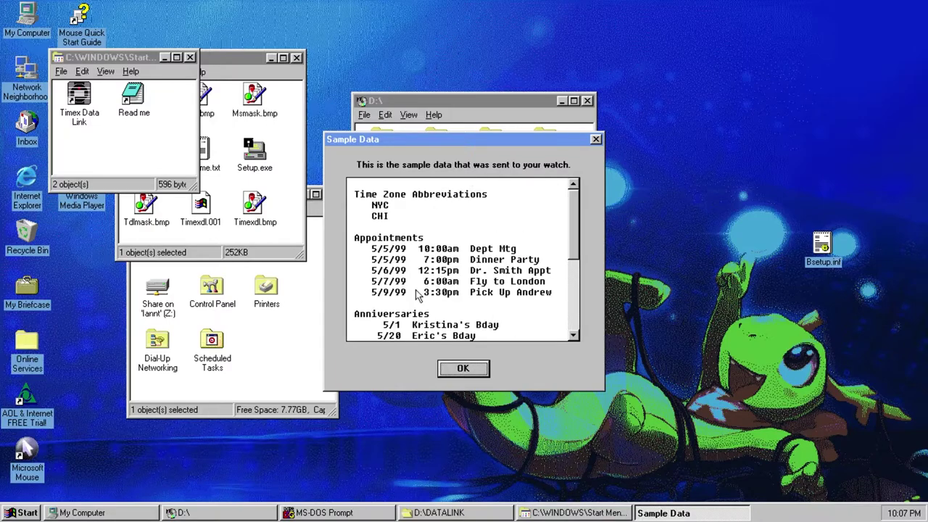
{"action": "left_click", "coordinate": [451, 369]}
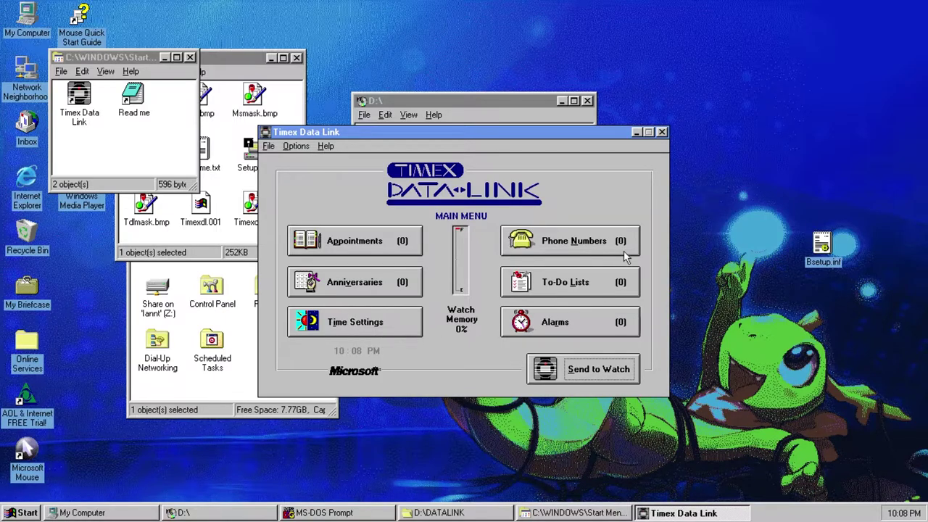
- Start a second appointment dated 3/24/21 at 7:00 AM
{"action": "left_click", "coordinate": [366, 249]}
{"action": "left_click", "coordinate": [377, 190]}
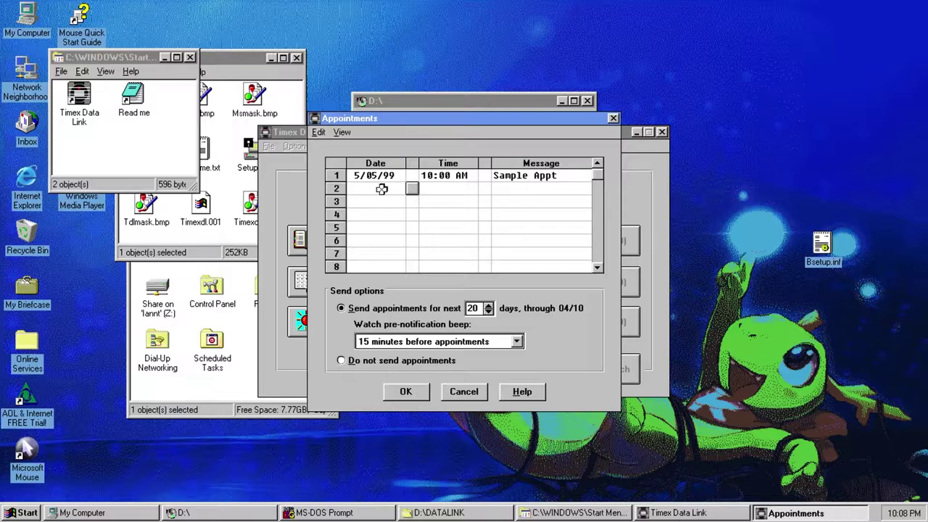
{"action": "left_click", "coordinate": [411, 189]}
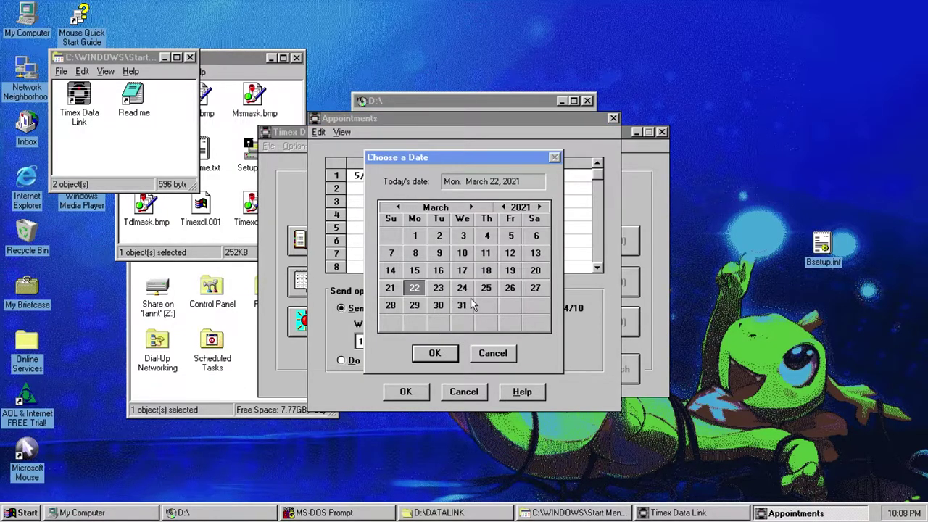
{"action": "left_click", "coordinate": [464, 290]}
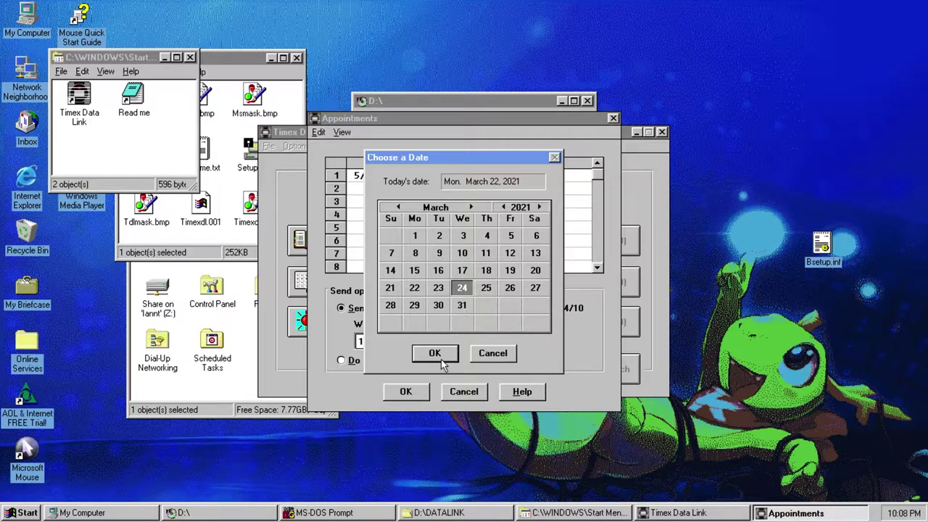
{"action": "left_click", "coordinate": [442, 357]}
{"action": "left_click", "coordinate": [449, 188]}
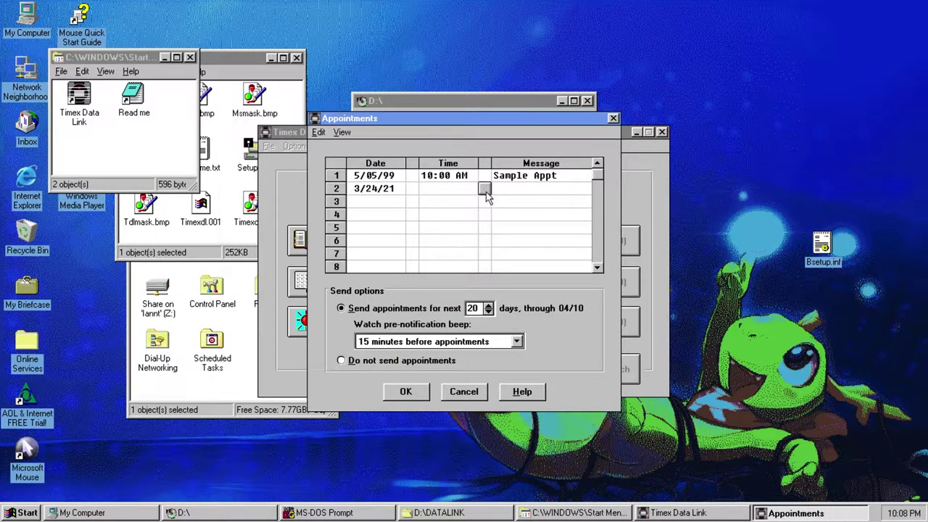
{"action": "left_click", "coordinate": [484, 188]}
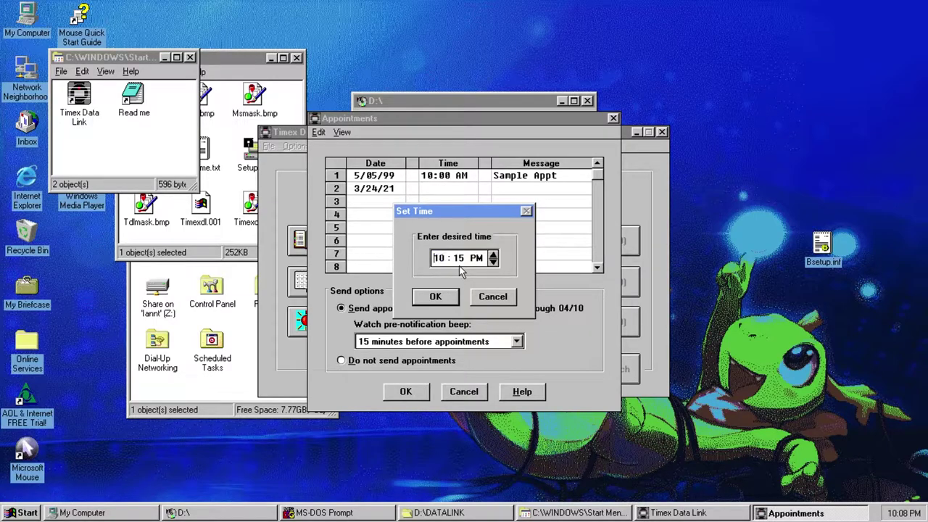
{"action": "type", "text": "7"}
{"action": "key", "text": "Tab"}
{"action": "type", "text": "00a"}
{"action": "left_click", "coordinate": [456, 294]}
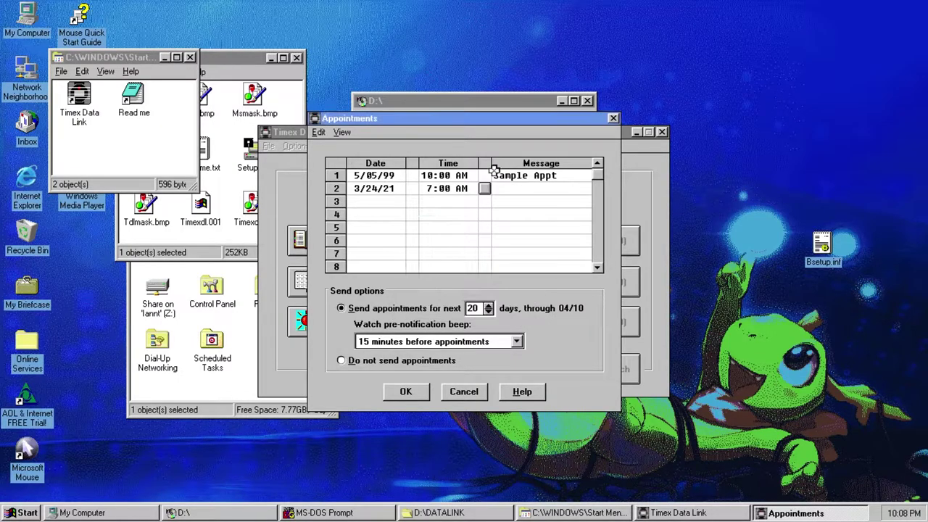
- Enter the appointment message 'vid for members'
{"action": "left_click", "coordinate": [518, 187]}
{"action": "type", "text": "release vid for"}
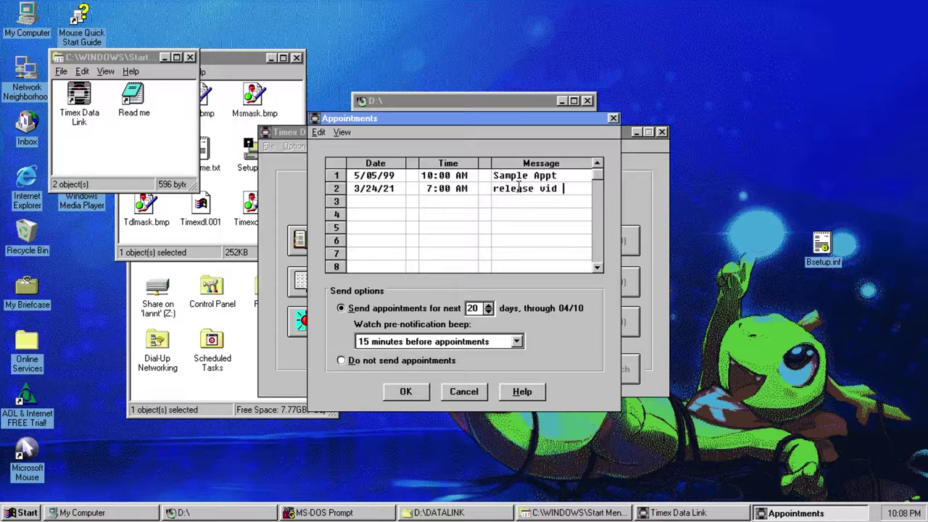
{"action": "key", "text": "BackSpace"}
{"action": "key", "text": "BackSpace"}
{"action": "key", "text": "BackSpace"}
{"action": "key", "text": "BackSpace"}
{"action": "key", "text": "BackSpace"}
{"action": "key", "text": "BackSpace"}
{"action": "key", "text": "BackSpace"}
{"action": "key", "text": "BackSpace"}
{"action": "key", "text": "BackSpace"}
{"action": "key", "text": "BackSpace"}
{"action": "key", "text": "BackSpace"}
{"action": "key", "text": "BackSpace"}
{"action": "key", "text": "BackSpace"}
{"action": "key", "text": "BackSpace"}
{"action": "key", "text": "BackSpace"}
{"action": "type", "text": "vid for members"}
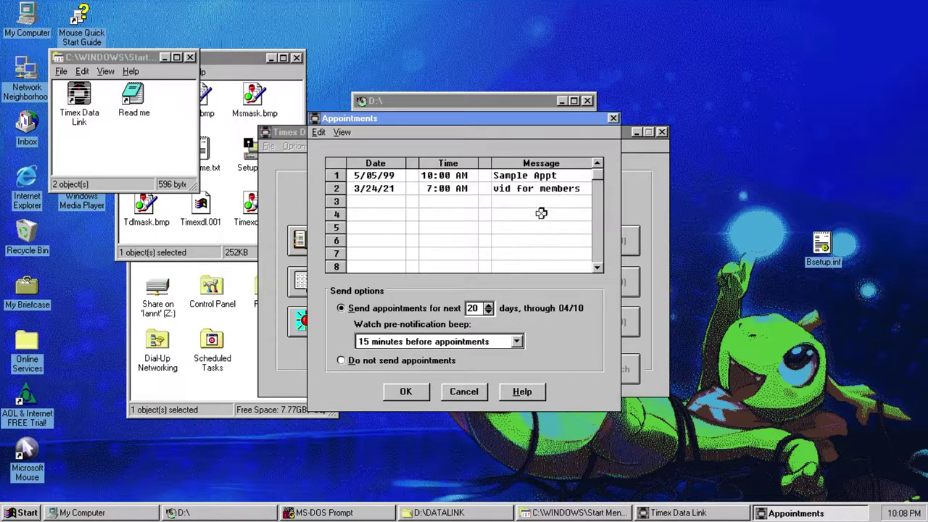
{"action": "left_click", "coordinate": [366, 201]}
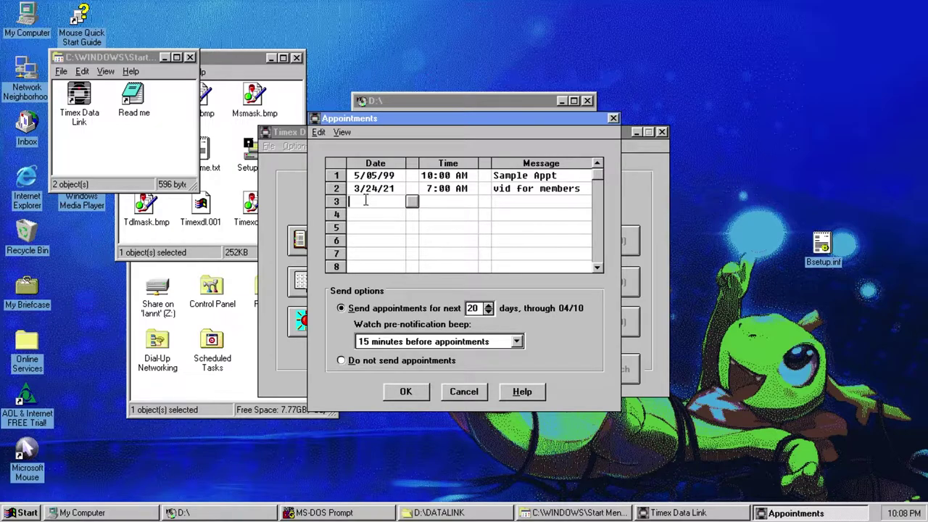
- Date the third appointment 3/25/21 with an initial time of 7:00 AM
{"action": "left_click", "coordinate": [412, 202]}
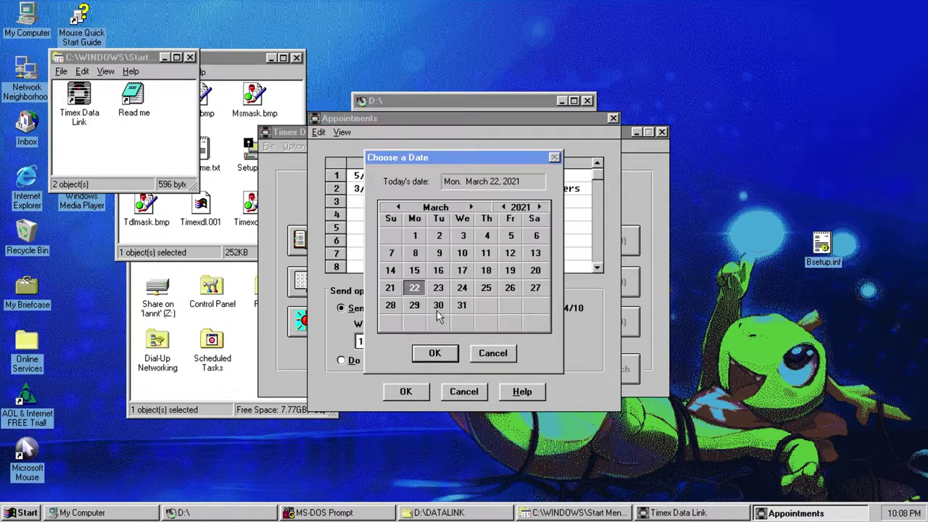
{"action": "left_click", "coordinate": [485, 289]}
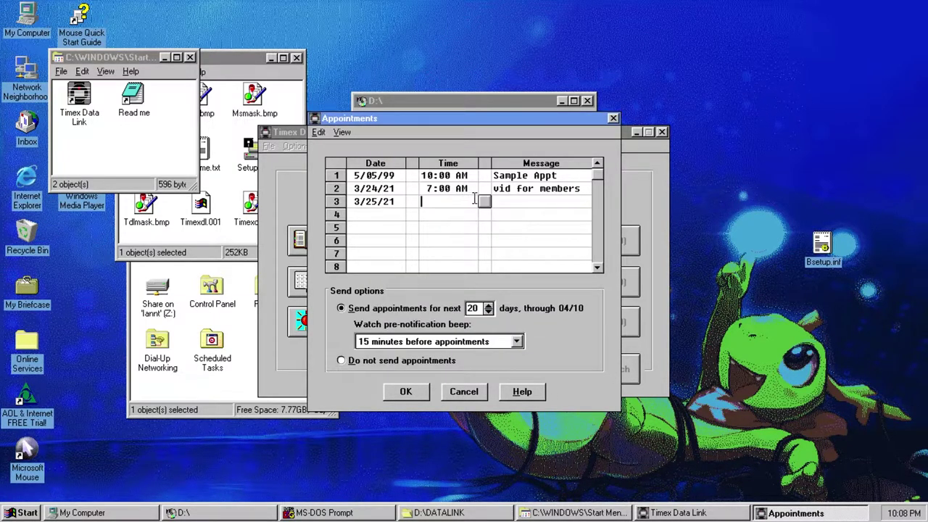
{"action": "double_click", "coordinate": [482, 203]}
{"action": "type", "text": "7"}
{"action": "left_click", "coordinate": [459, 258]}
{"action": "type", "text": "00"}
{"action": "left_click", "coordinate": [482, 255]}
{"action": "key", "text": "a"}
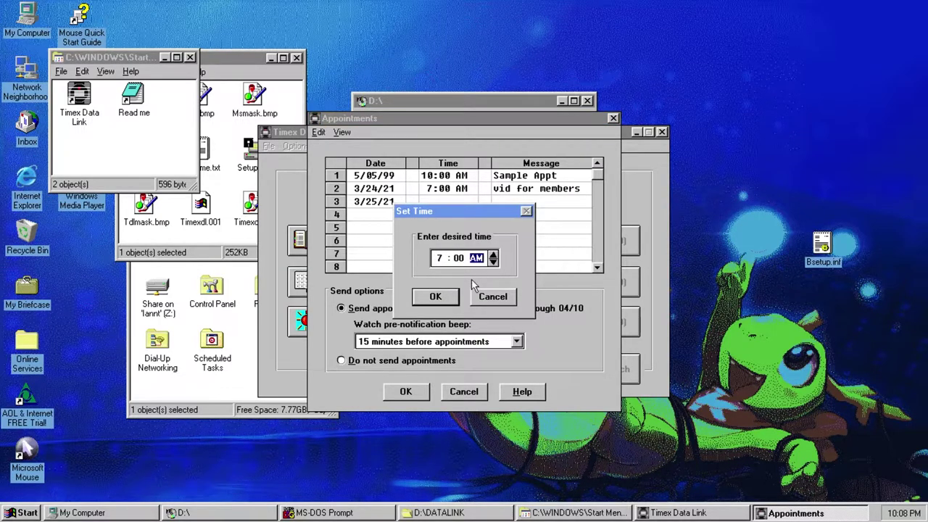
{"action": "left_click", "coordinate": [435, 296]}
- Change the third appointment to 3:00 PM with message 'vid for everyon'
{"action": "double_click", "coordinate": [436, 202]}
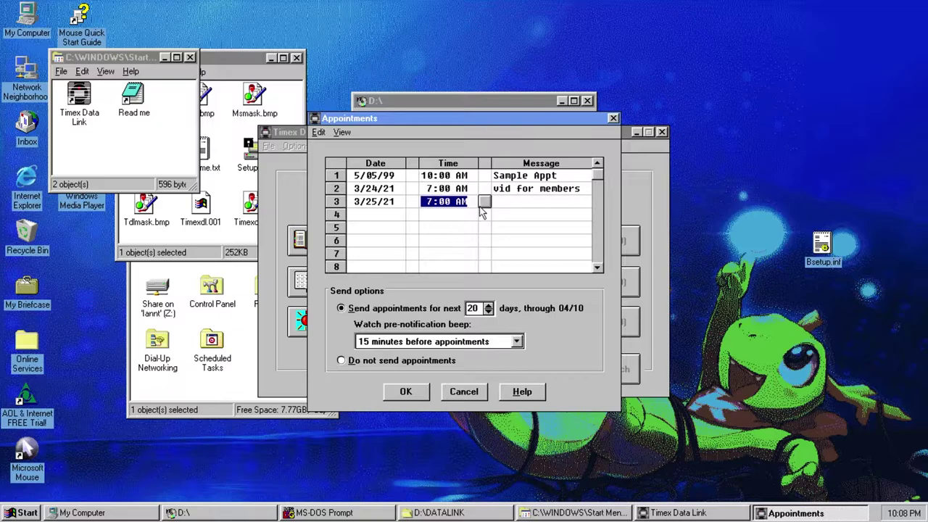
{"action": "type", "text": "3"}
{"action": "left_click", "coordinate": [477, 258]}
{"action": "key", "text": "p"}
{"action": "left_click", "coordinate": [435, 296]}
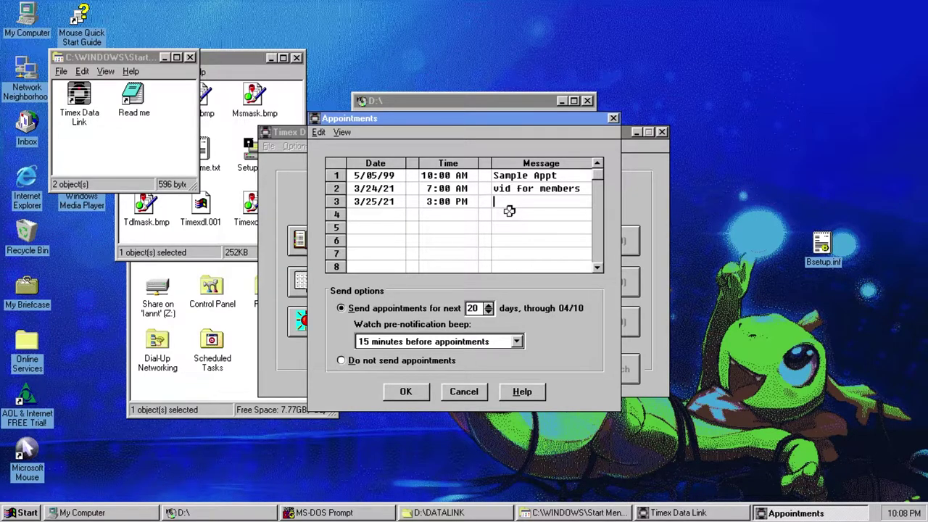
{"action": "type", "text": "vid for everyon"}
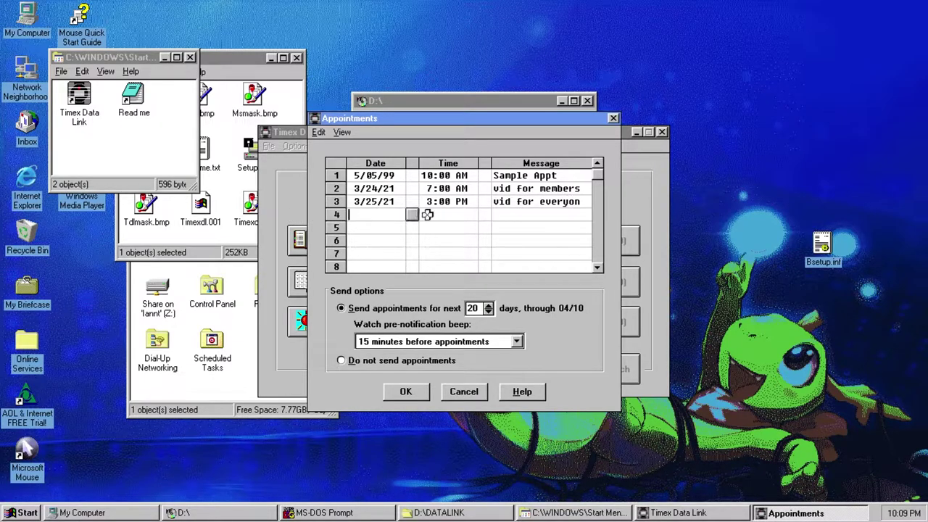
- Add a fourth appointment on 3/26/21 at 12:00 AM reading 'develop a game'
{"action": "double_click", "coordinate": [407, 217]}
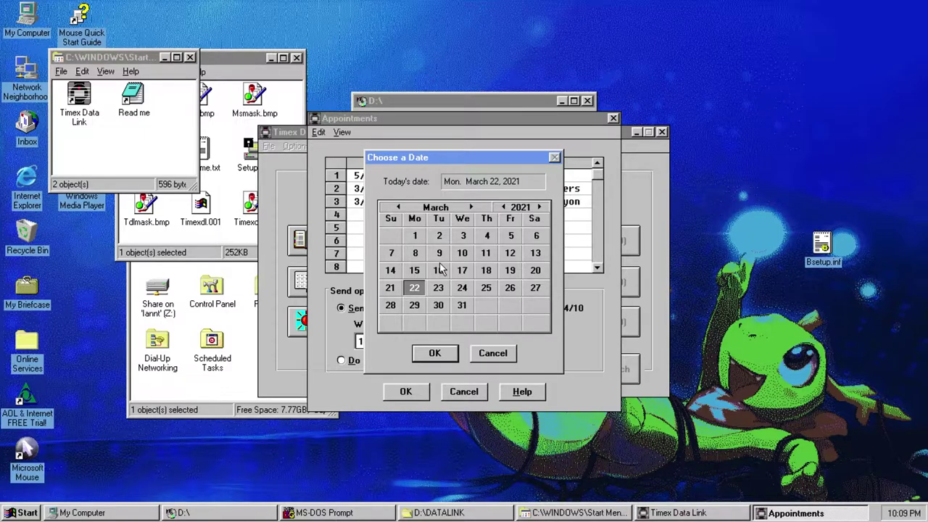
{"action": "left_click", "coordinate": [532, 292]}
{"action": "left_click", "coordinate": [507, 293]}
{"action": "left_click", "coordinate": [448, 355]}
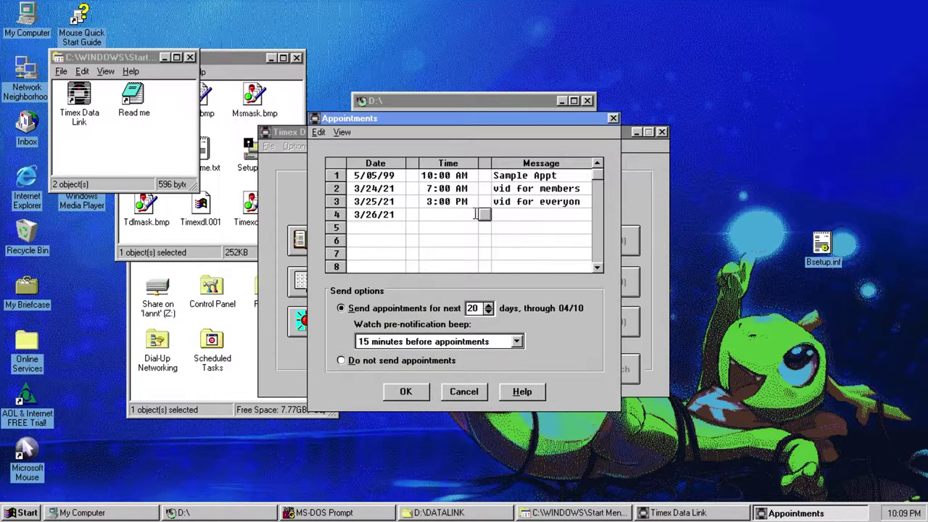
{"action": "type", "text": "12:00 AM"}
{"action": "left_click", "coordinate": [507, 213]}
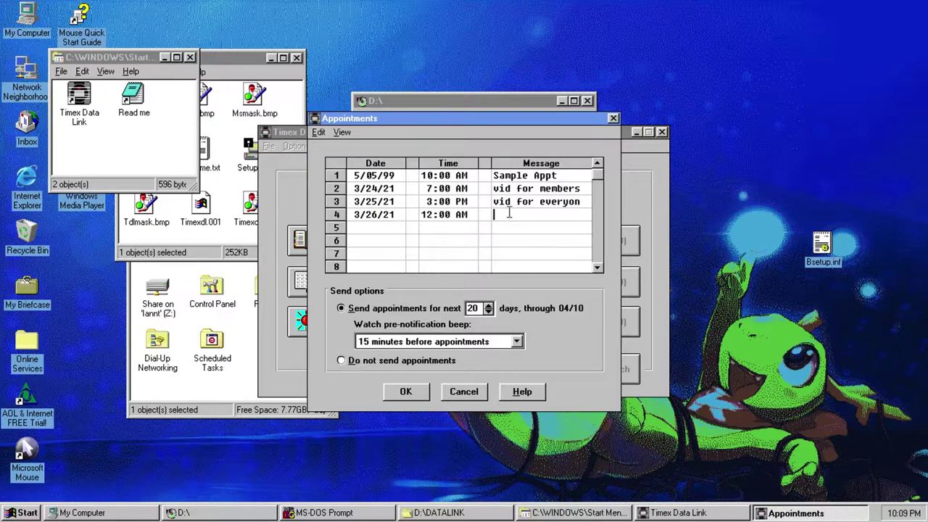
{"action": "type", "text": "develop a game"}
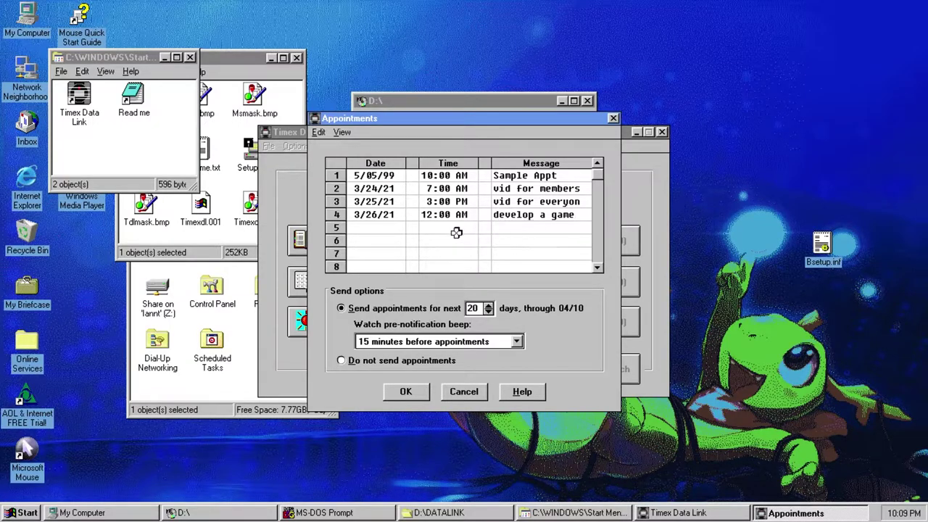
- Add a fifth appointment on 4/20/21 at 12:00 AM reading 'celebrate ATP'
{"action": "double_click", "coordinate": [411, 228]}
{"action": "left_click", "coordinate": [470, 207]}
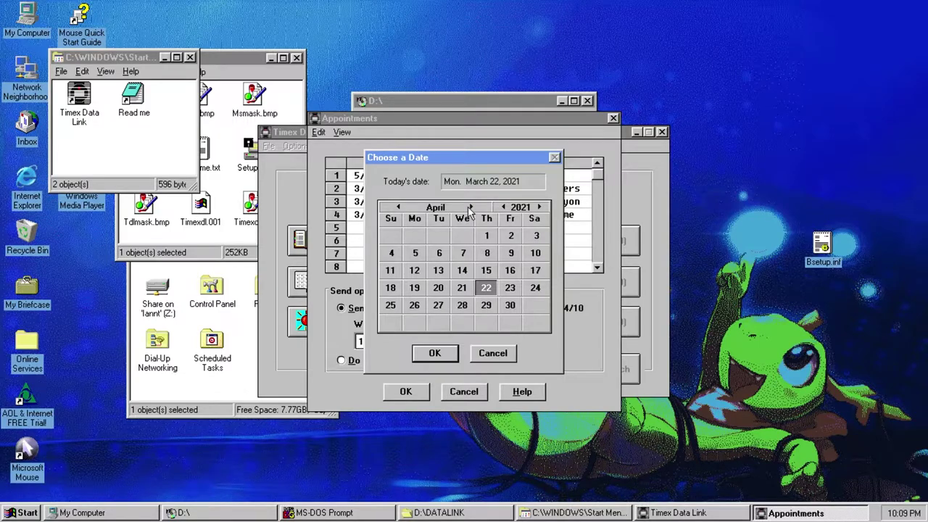
{"action": "left_click", "coordinate": [438, 288]}
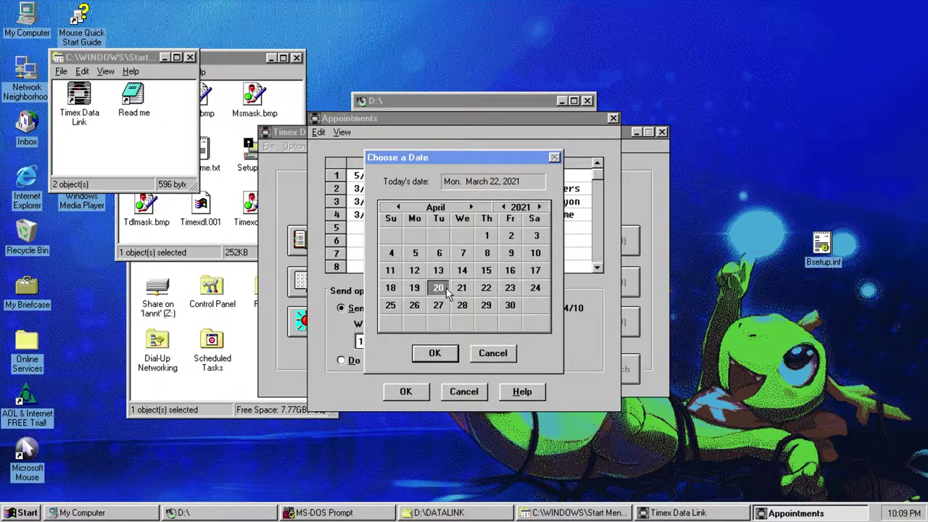
{"action": "left_click", "coordinate": [435, 353]}
{"action": "left_click", "coordinate": [447, 226]}
{"action": "type", "text": "12:00 AM"}
{"action": "key", "text": "Tab"}
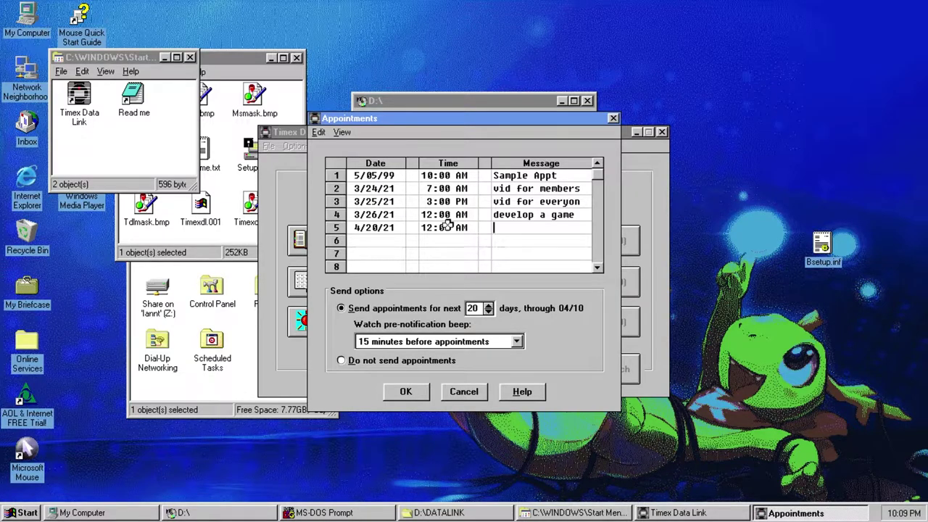
{"action": "type", "text": "celebrate ATP"}
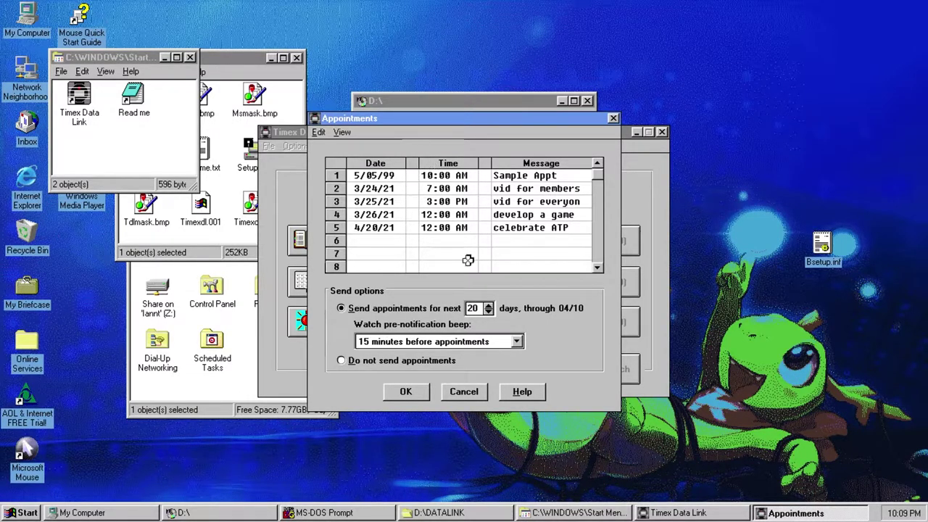
- Send 80 days of appointments with a 15-minute beep, then review the list
{"action": "left_click", "coordinate": [490, 305]}
{"action": "left_click", "coordinate": [447, 341]}
{"action": "left_click", "coordinate": [447, 341]}
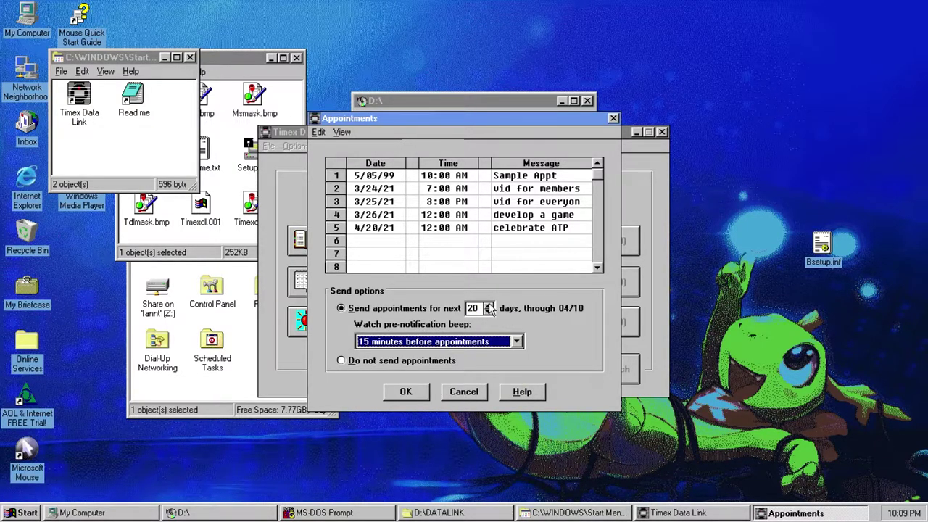
{"action": "left_click", "coordinate": [489, 305]}
{"action": "left_click", "coordinate": [489, 305]}
{"action": "left_click", "coordinate": [489, 308]}
{"action": "type", "text": "80"}
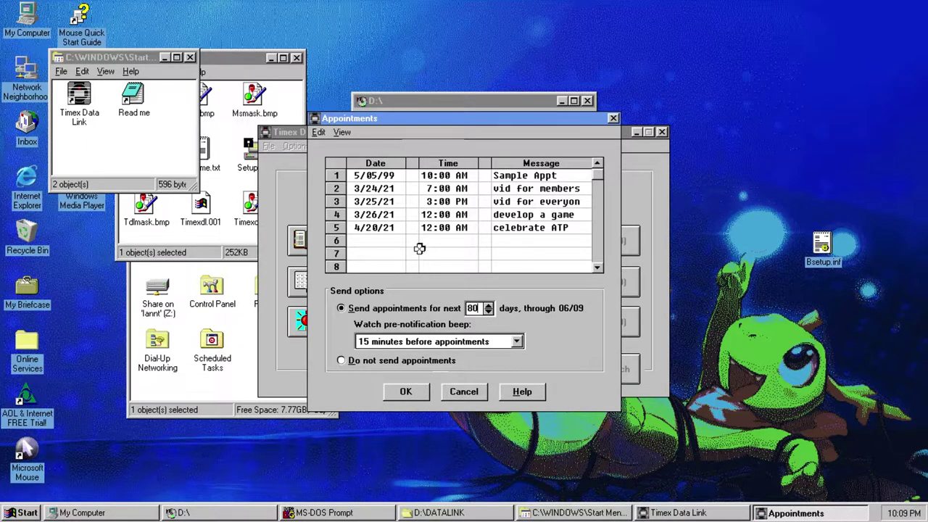
{"action": "left_click", "coordinate": [403, 393]}
{"action": "left_click", "coordinate": [398, 241]}
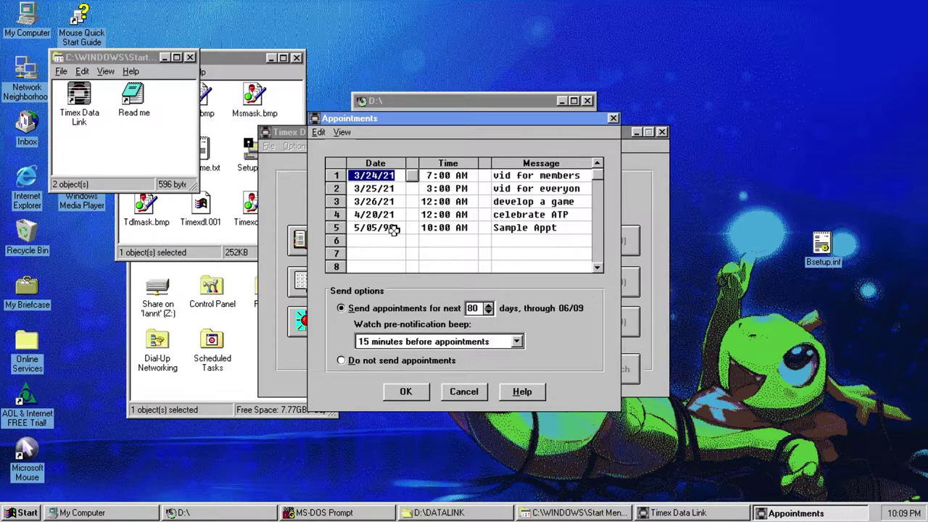
{"action": "left_click", "coordinate": [407, 391]}
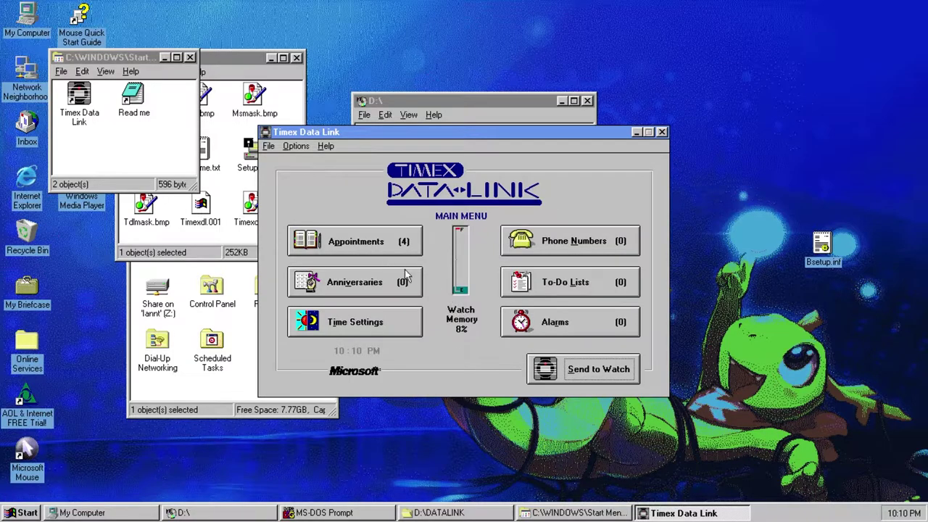
- Add anniversaries 4/30 'game release 1y' and 4/25/21 'friends for 1y'
{"action": "left_click", "coordinate": [344, 294]}
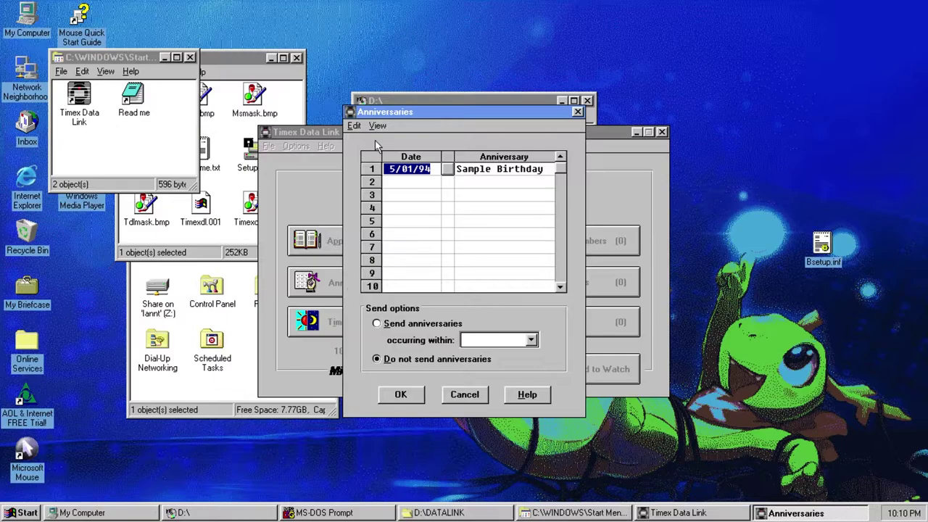
{"action": "left_click", "coordinate": [395, 182]}
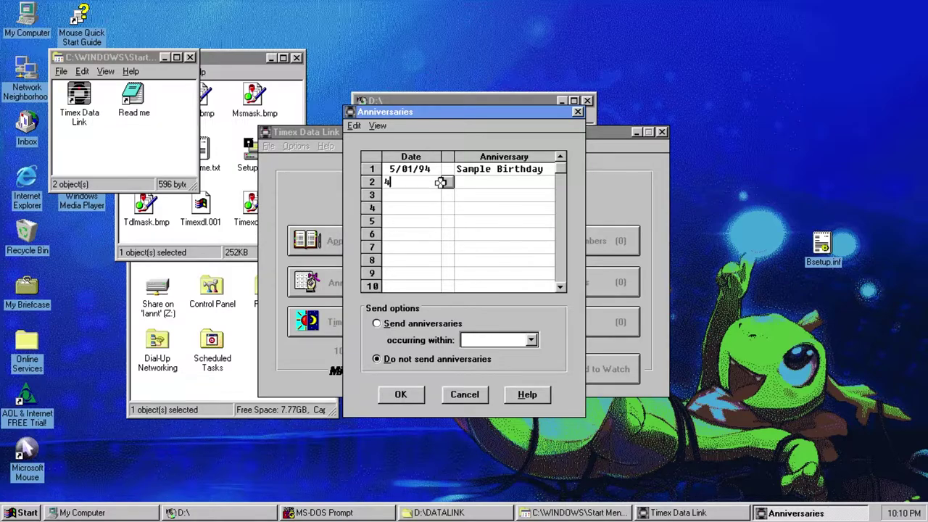
{"action": "type", "text": "4/30/21"}
{"action": "left_click", "coordinate": [473, 181]}
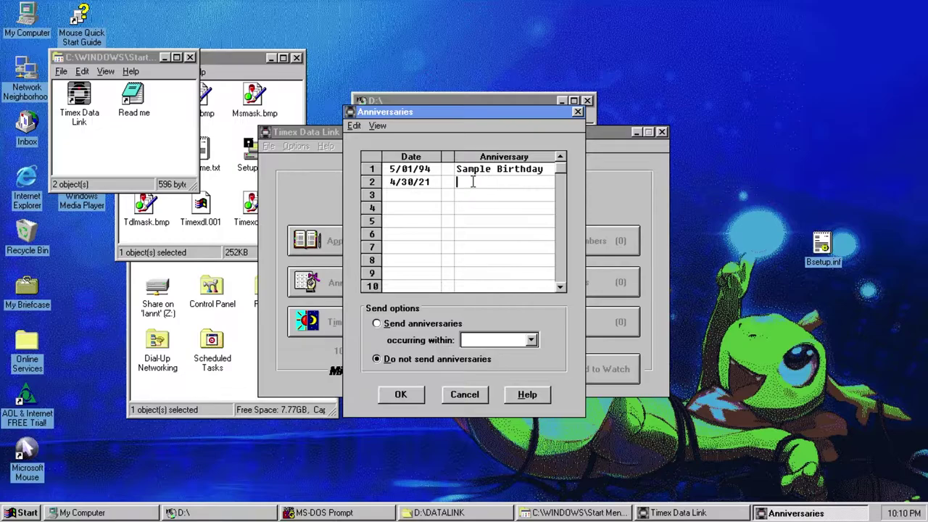
{"action": "type", "text": "game release"}
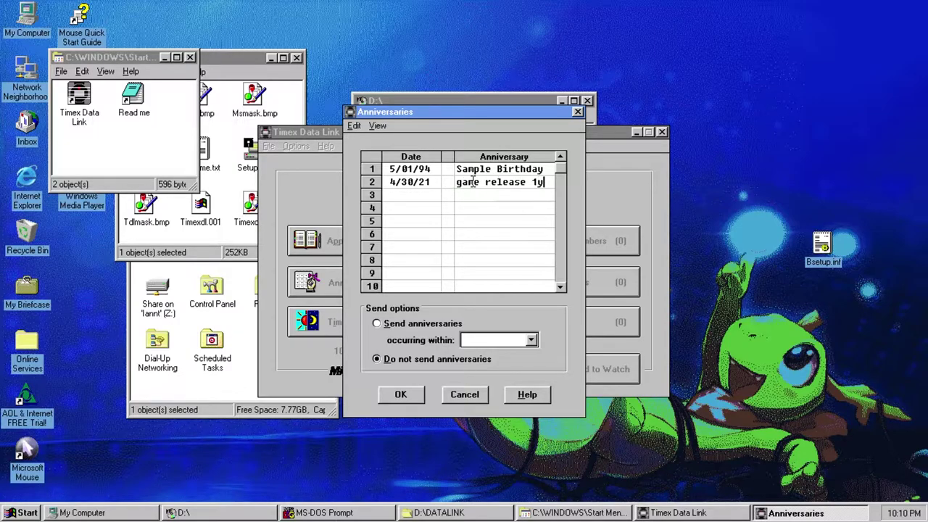
{"action": "type", "text": " 1y"}
{"action": "left_click", "coordinate": [422, 196]}
{"action": "type", "text": "4/"}
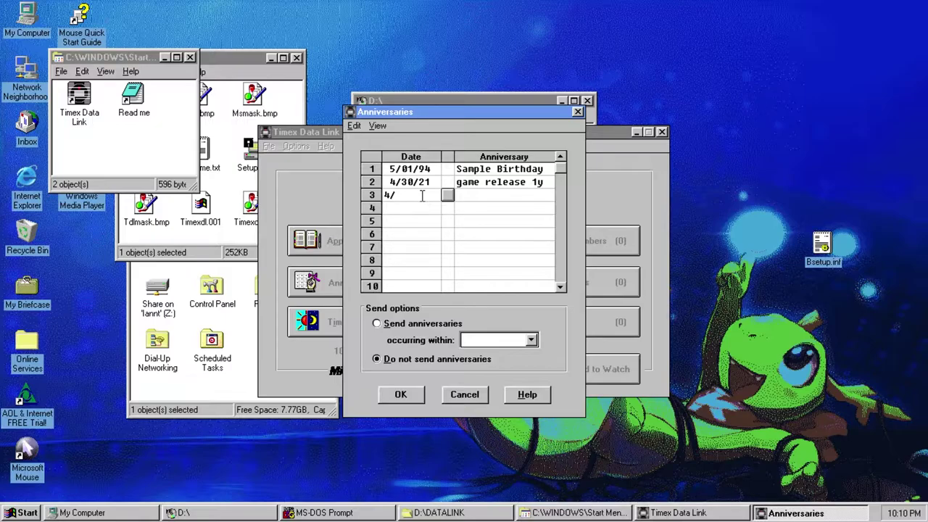
{"action": "type", "text": "25/21"}
{"action": "left_click", "coordinate": [475, 194]}
{"action": "type", "text": "friends for  1"}
{"action": "key", "text": "BackSpace"}
{"action": "key", "text": "BackSpace"}
{"action": "type", "text": "1y"}
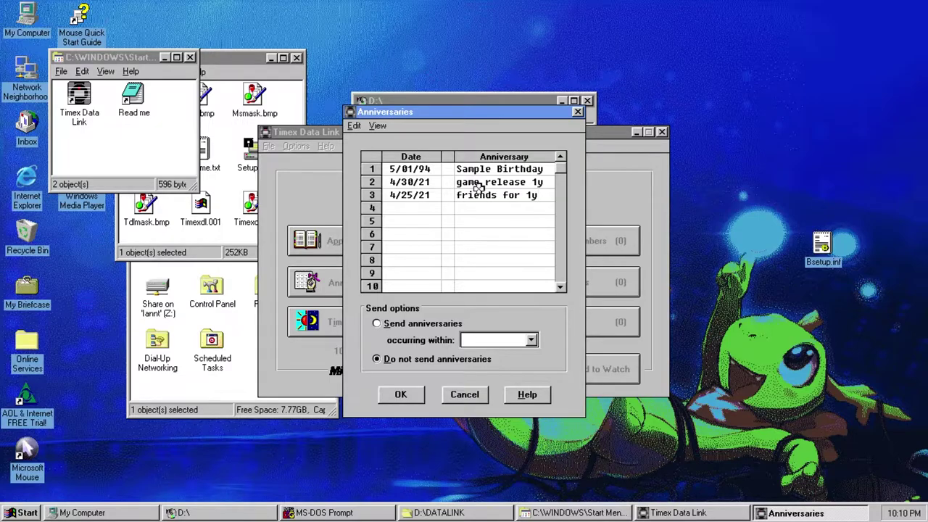
- Add a 6/04/21 'cake' anniversary and send anniversaries within one year
{"action": "left_click", "coordinate": [397, 209]}
{"action": "type", "text": "6/04/21"}
{"action": "left_click", "coordinate": [469, 210]}
{"action": "type", "text": "cake"}
{"action": "left_click", "coordinate": [426, 326]}
{"action": "left_click", "coordinate": [530, 340]}
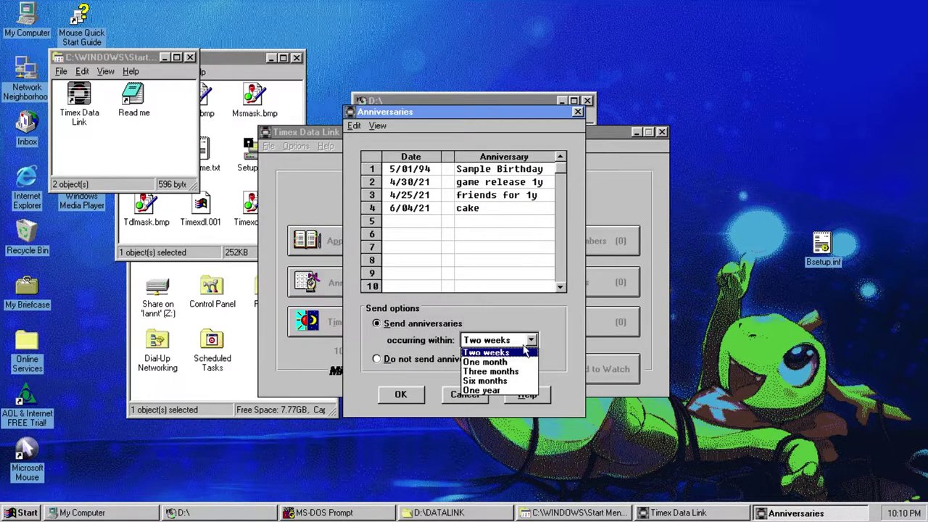
{"action": "left_click", "coordinate": [495, 389]}
{"action": "left_click", "coordinate": [410, 400]}
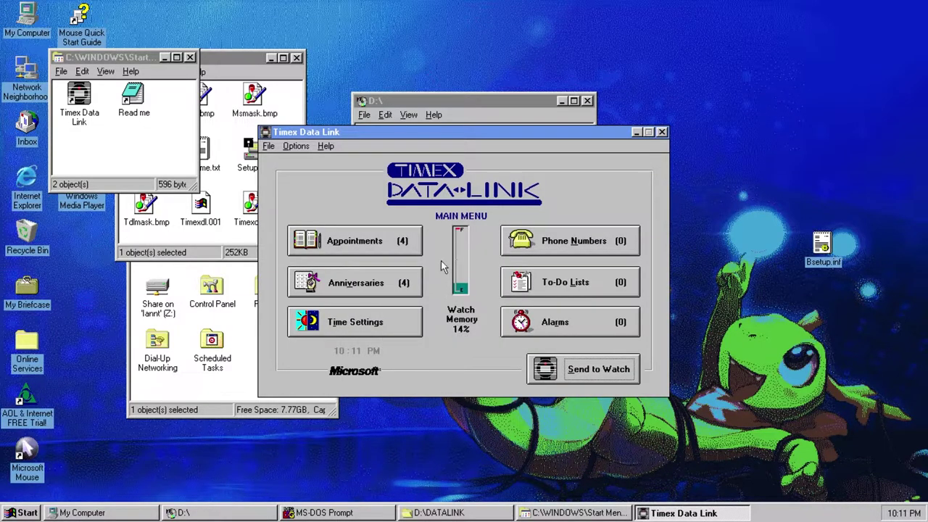
- Keep U.S. Eastern Standard Time as the PC clock location in Time Settings
{"action": "left_click", "coordinate": [347, 328]}
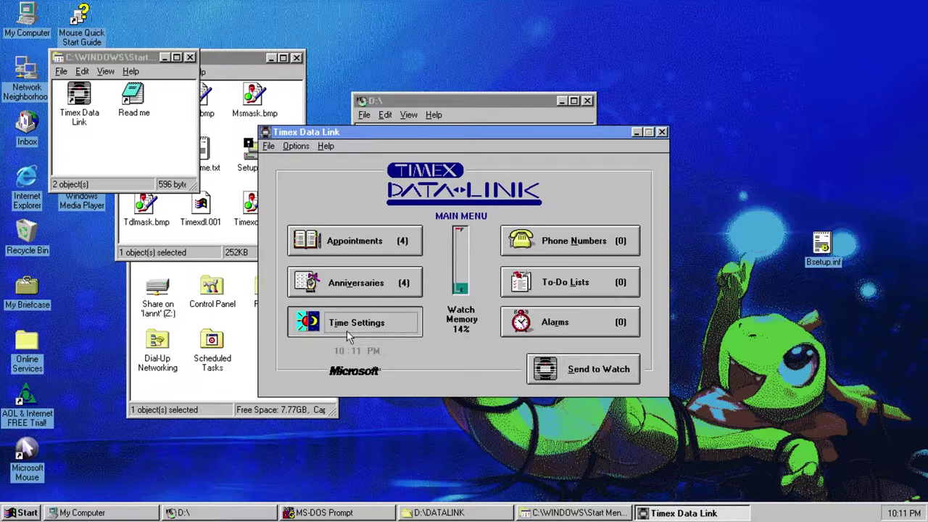
{"action": "left_click", "coordinate": [472, 296]}
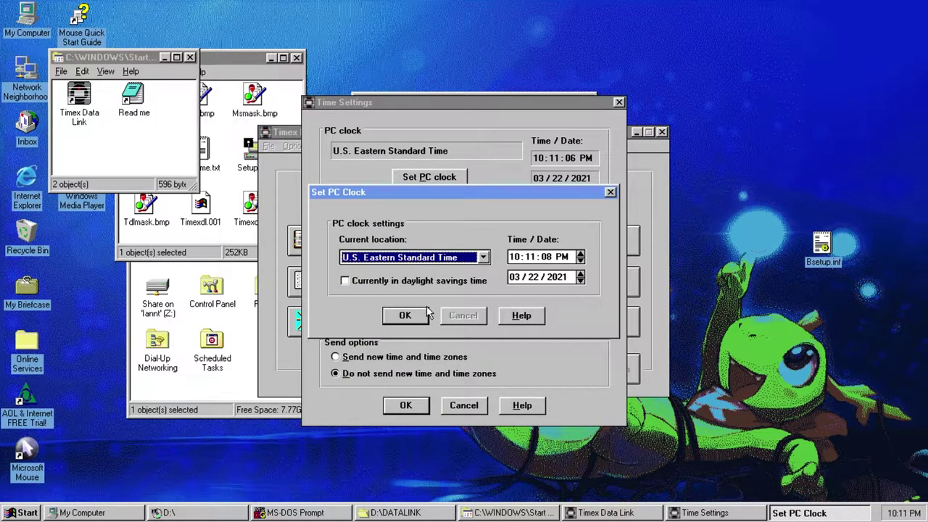
{"action": "left_click", "coordinate": [408, 314]}
{"action": "left_click", "coordinate": [407, 404]}
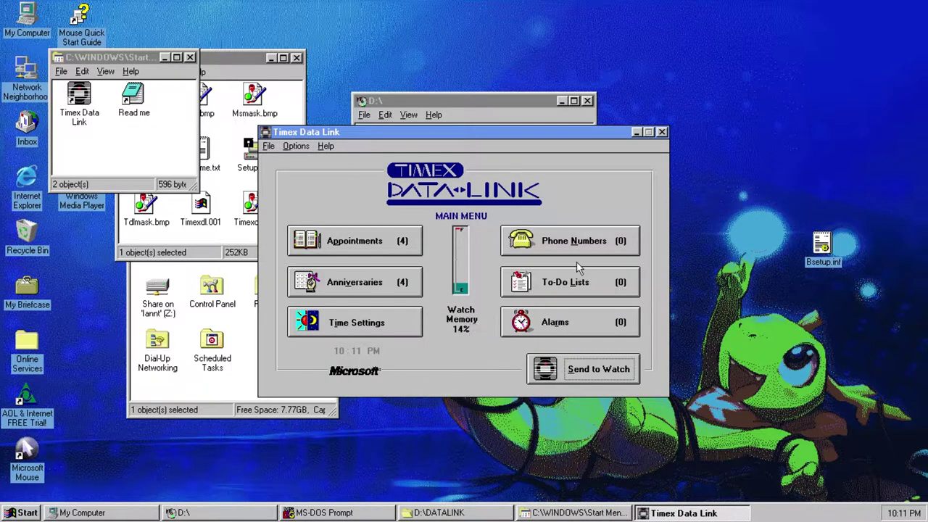
{"action": "left_click", "coordinate": [574, 249]}
- Add the contact's name and phone number in row 2 as a Home number
{"action": "left_click", "coordinate": [339, 185]}
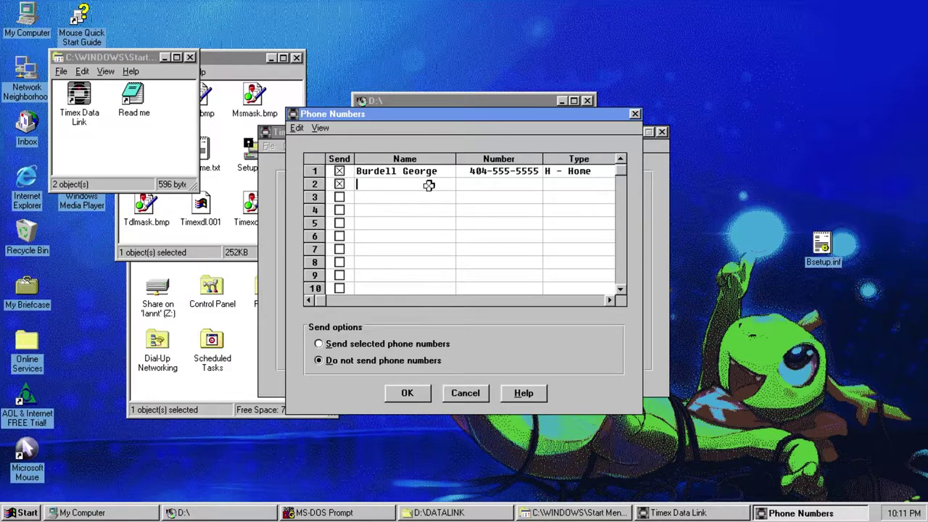
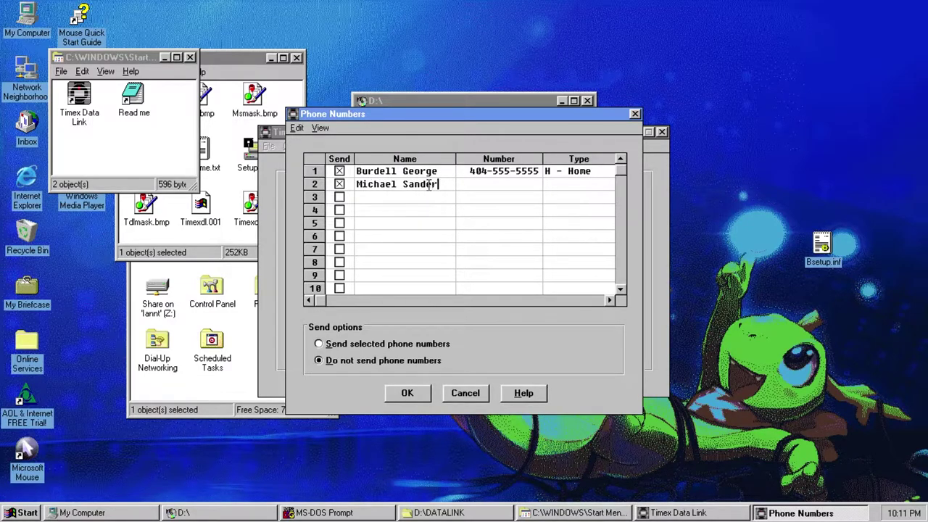
{"action": "left_click", "coordinate": [520, 183]}
{"action": "type", "text": "111-111-1234"}
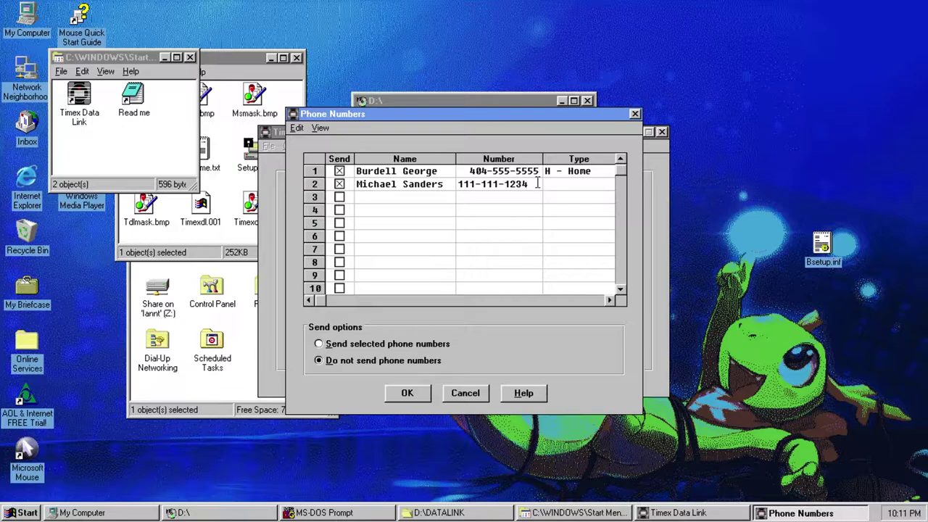
{"action": "left_click", "coordinate": [558, 184]}
{"action": "left_click", "coordinate": [572, 209]}
{"action": "left_click", "coordinate": [566, 184]}
{"action": "left_click", "coordinate": [567, 197]}
- Add TechnologicalBy with its phone number as a Home entry in row 3
{"action": "left_click", "coordinate": [395, 197]}
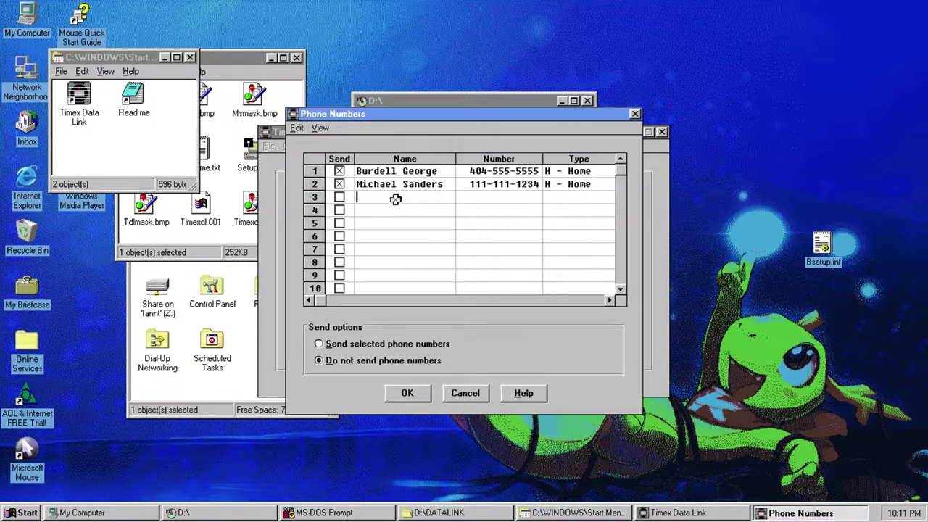
{"action": "type", "text": "g"}
{"action": "type", "text": "TechnologicalB"}
{"action": "left_click", "coordinate": [490, 194]}
{"action": "type", "text": "444-"}
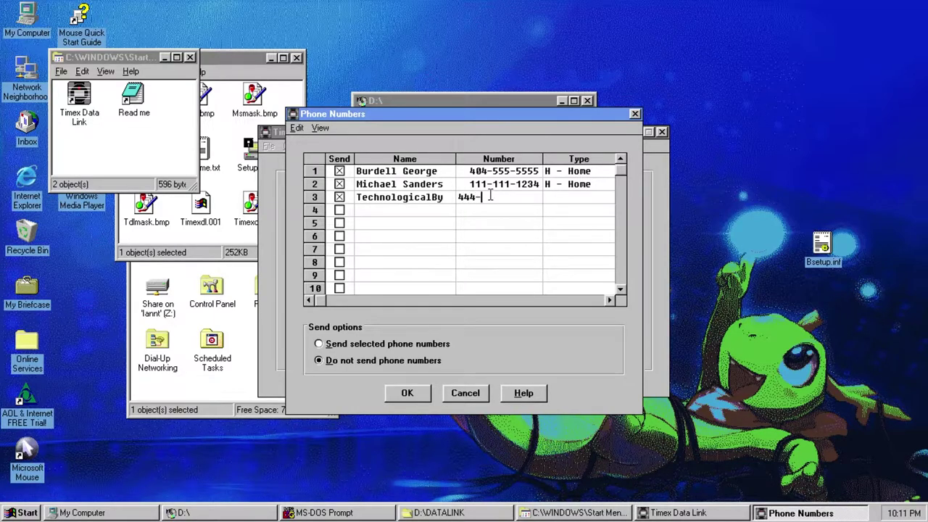
{"action": "key", "text": "BackSpace"}
{"action": "key", "text": "BackSpace"}
{"action": "key", "text": "BackSpace"}
{"action": "type", "text": "444-44"}
{"action": "type", "text": "4-4444"}
{"action": "key", "text": "BackSpace"}
{"action": "key", "text": "BackSpace"}
{"action": "type", "text": "000"}
{"action": "left_click", "coordinate": [577, 201]}
{"action": "left_click", "coordinate": [579, 211]}
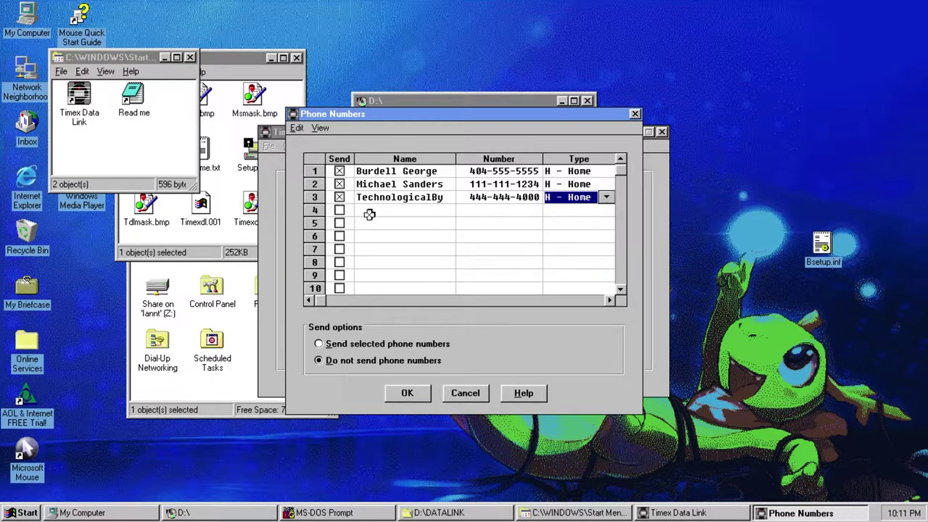
- Add ATPStorages with its phone number in row 4
{"action": "left_click", "coordinate": [367, 213]}
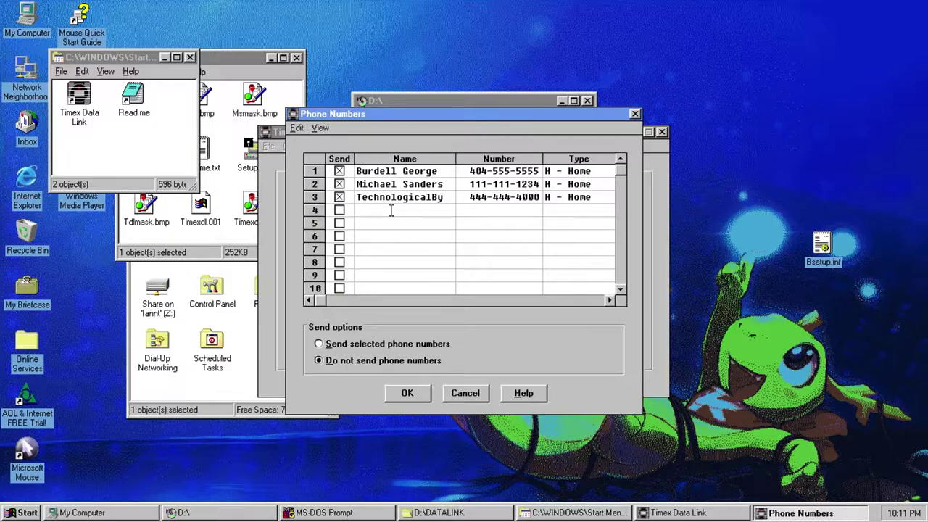
{"action": "type", "text": "ATPStorages"}
{"action": "left_click", "coordinate": [494, 210]}
{"action": "type", "text": "999-999-9876"}
- Mark ATPStorages as Home and add 'ATP - Workspace' with its number as Work
{"action": "left_click", "coordinate": [559, 211]}
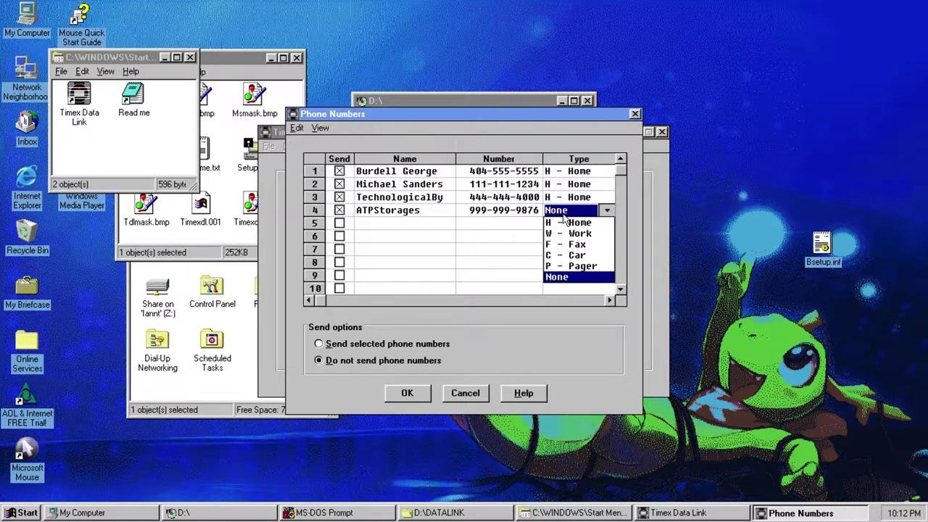
{"action": "left_click", "coordinate": [568, 222]}
{"action": "left_click", "coordinate": [425, 223]}
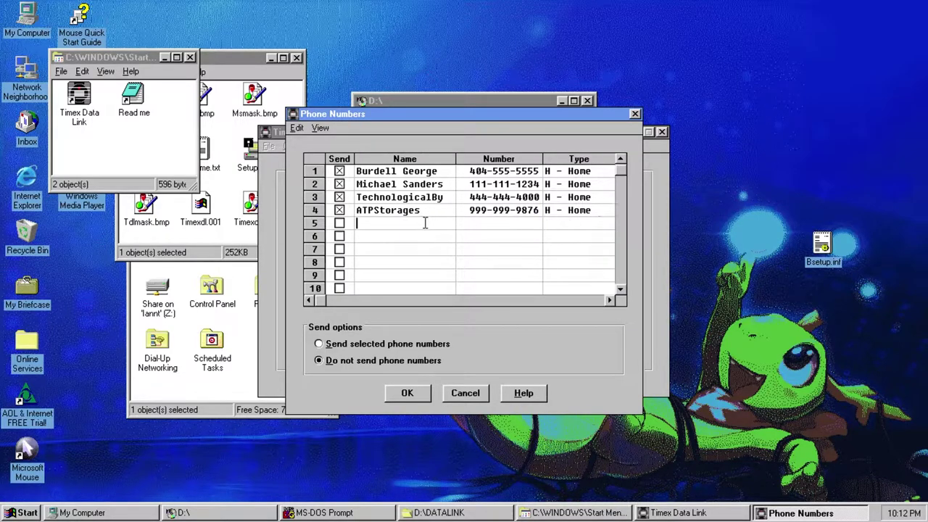
{"action": "type", "text": "ATP - Workspace"}
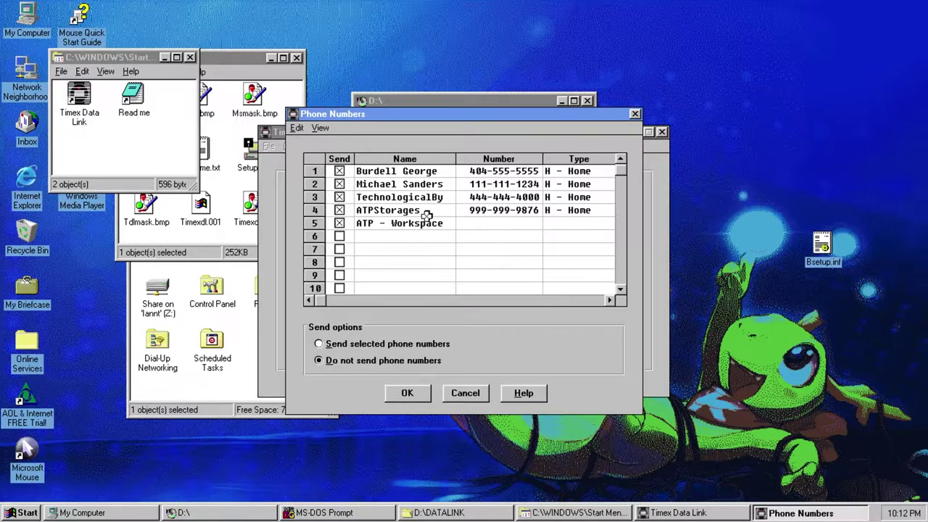
{"action": "left_click", "coordinate": [486, 223]}
{"action": "type", "text": "800-111-0987"}
{"action": "left_click", "coordinate": [580, 224]}
{"action": "left_click", "coordinate": [580, 243]}
- Add a sixth contact with its number as a Pager and send selected phone numbers
{"action": "left_click", "coordinate": [366, 237]}
{"action": "left_click", "coordinate": [338, 236]}
{"action": "type", "text": "Microsoft David"}
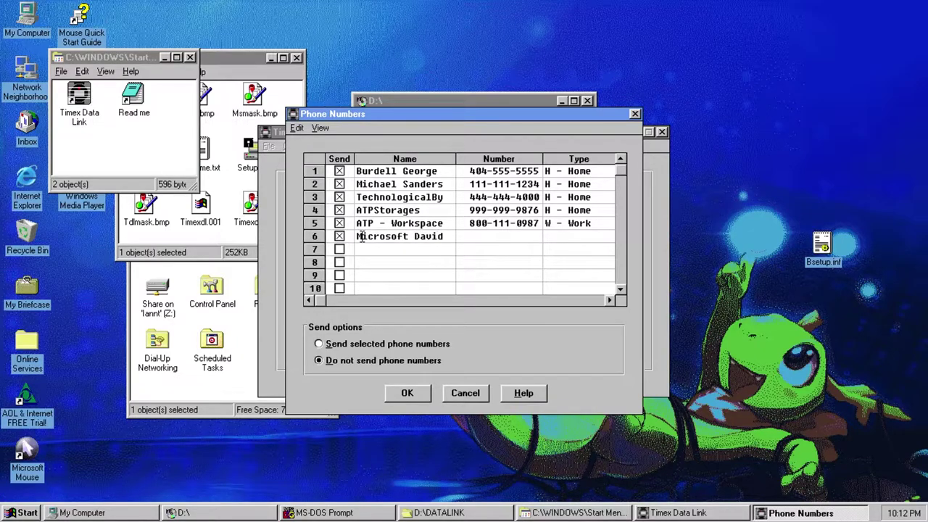
{"action": "left_click", "coordinate": [496, 237]}
{"action": "type", "text": "555-555-6969"}
{"action": "left_click", "coordinate": [563, 238]}
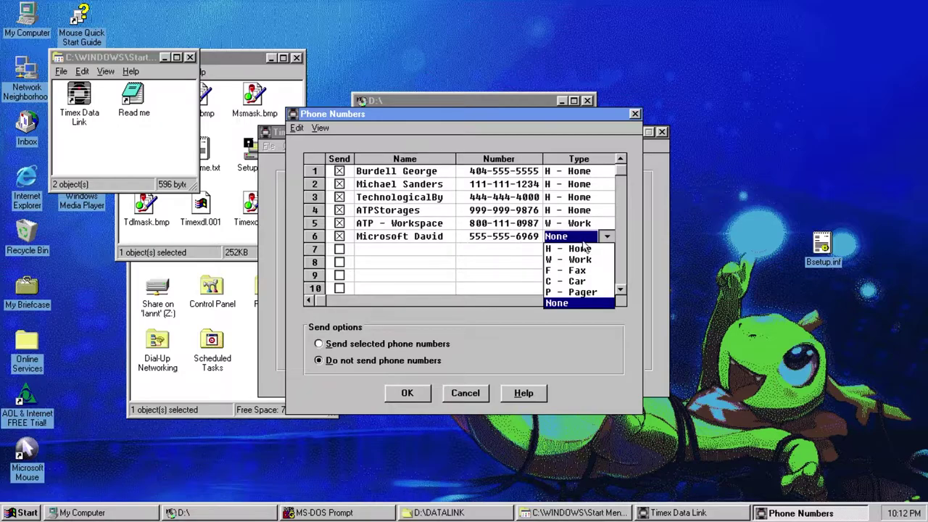
{"action": "left_click", "coordinate": [583, 281]}
{"action": "left_click", "coordinate": [580, 239]}
{"action": "left_click", "coordinate": [578, 292]}
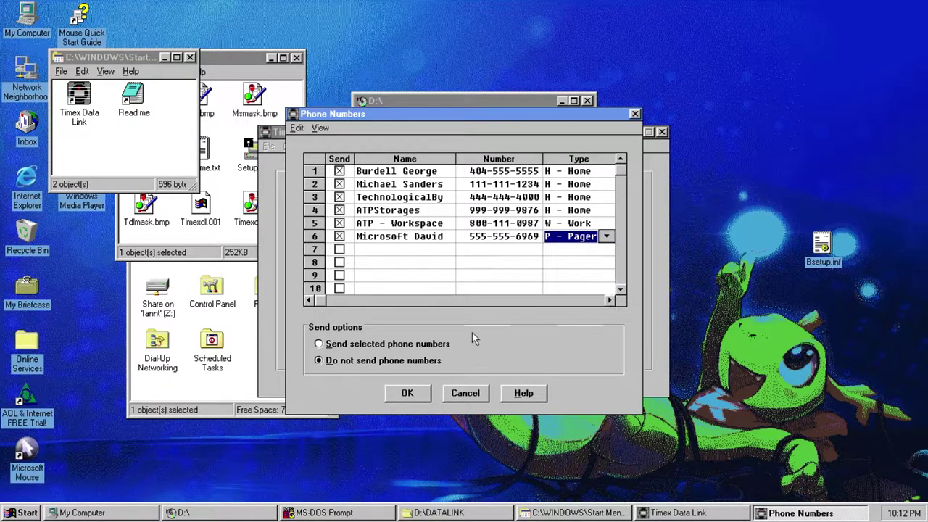
{"action": "left_click", "coordinate": [392, 345]}
{"action": "left_click", "coordinate": [407, 393]}
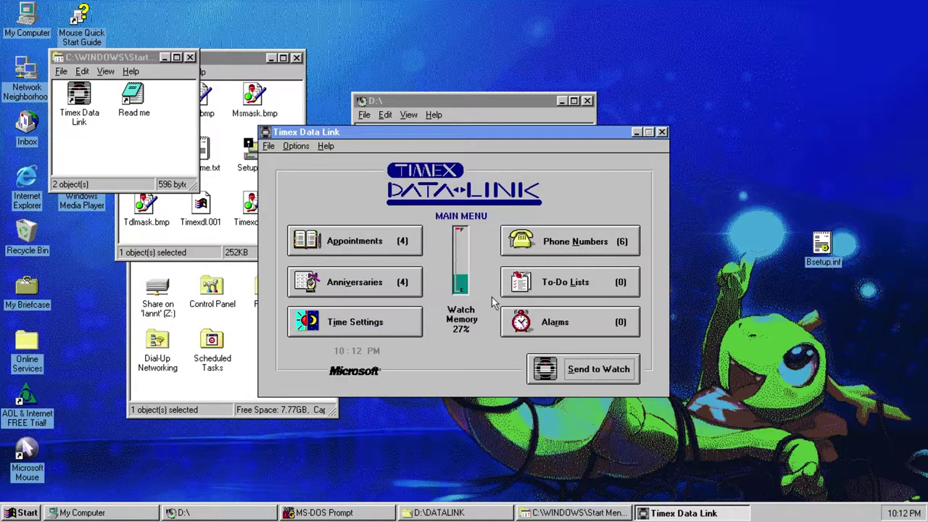
- In To-Do Lists, add the task 'feed cat' with Highest priority
{"action": "left_click", "coordinate": [529, 283]}
{"action": "left_click", "coordinate": [428, 190]}
{"action": "type", "text": "feed cat"}
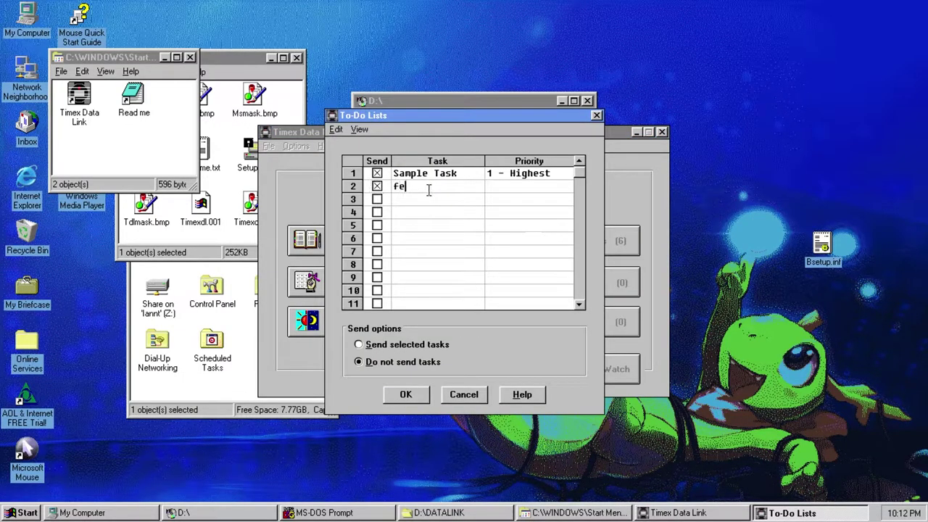
{"action": "left_click", "coordinate": [505, 187]}
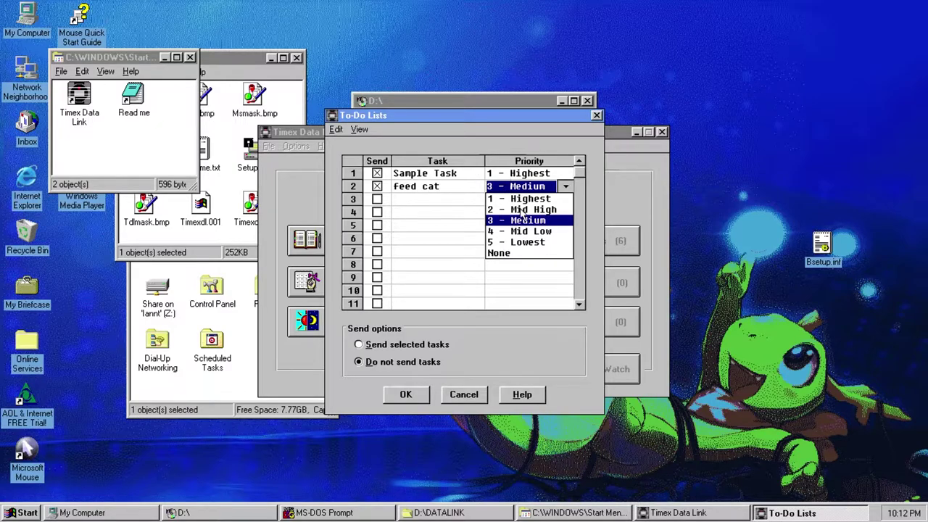
{"action": "left_click", "coordinate": [522, 198]}
- Add the row 3 task 'coal for atp' with Mid High priority
{"action": "left_click", "coordinate": [377, 200]}
{"action": "left_click", "coordinate": [441, 204]}
{"action": "type", "text": "get coal for a"}
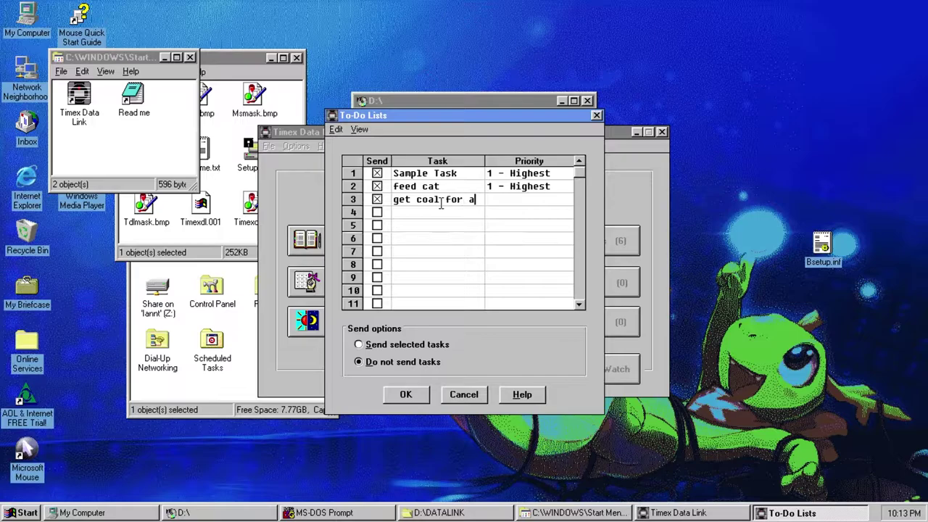
{"action": "key", "text": "BackSpace"}
{"action": "key", "text": "BackSpace"}
{"action": "key", "text": "BackSpace"}
{"action": "key", "text": "BackSpace"}
{"action": "key", "text": "BackSpace"}
{"action": "key", "text": "BackSpace"}
{"action": "key", "text": "BackSpace"}
{"action": "key", "text": "BackSpace"}
{"action": "key", "text": "BackSpace"}
{"action": "key", "text": "BackSpace"}
{"action": "key", "text": "BackSpace"}
{"action": "key", "text": "BackSpace"}
{"action": "key", "text": "BackSpace"}
{"action": "key", "text": "BackSpace"}
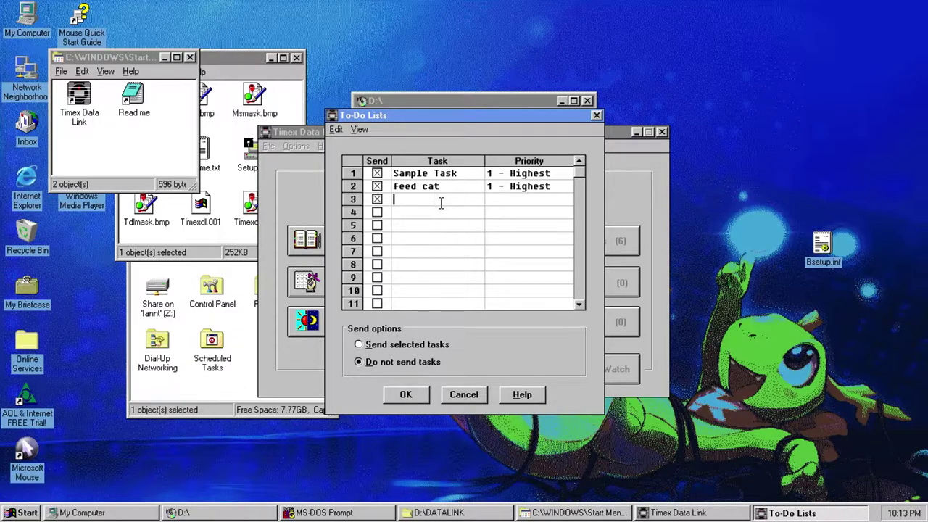
{"action": "type", "text": "coal for atp"}
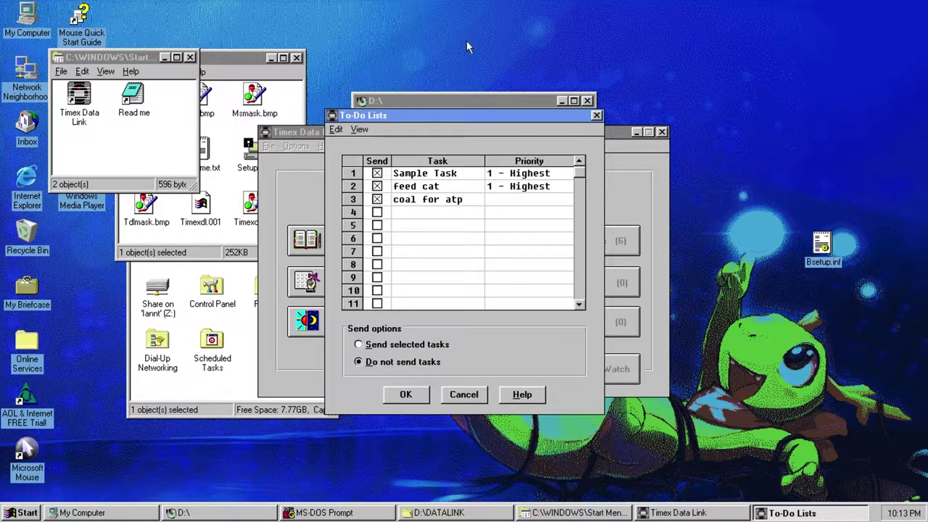
{"action": "left_click", "coordinate": [490, 198]}
{"action": "left_click", "coordinate": [532, 222]}
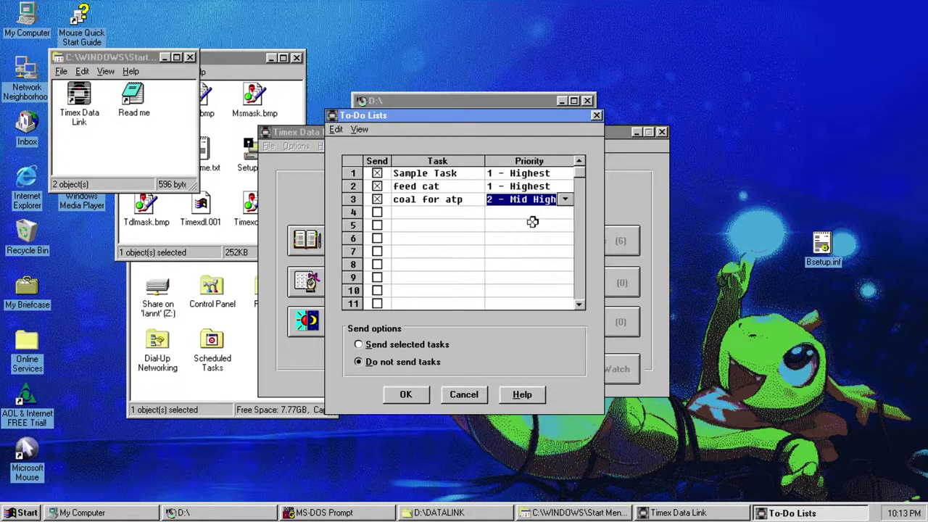
- Add the row 4 task 'call tech' with Mid High priority
{"action": "left_click", "coordinate": [376, 212]}
{"action": "left_click", "coordinate": [448, 214]}
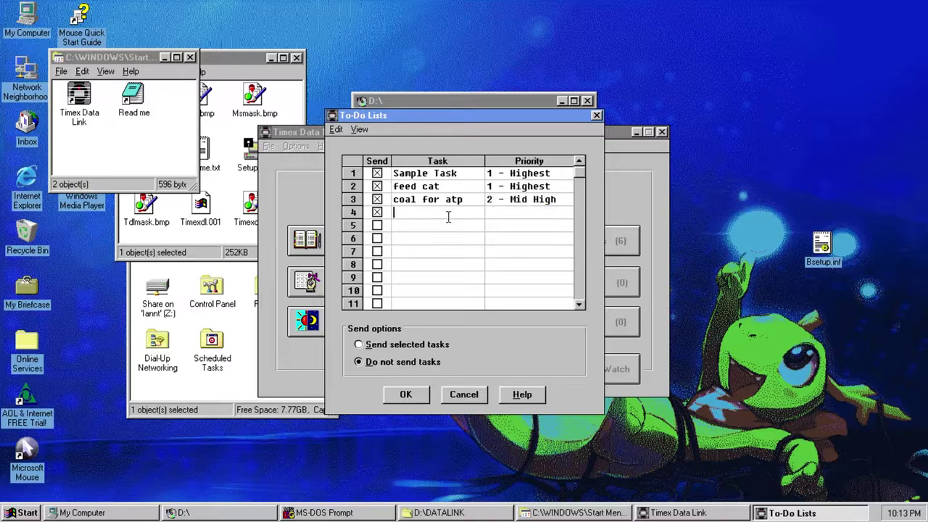
{"action": "type", "text": "call tech"}
{"action": "left_click", "coordinate": [515, 217]}
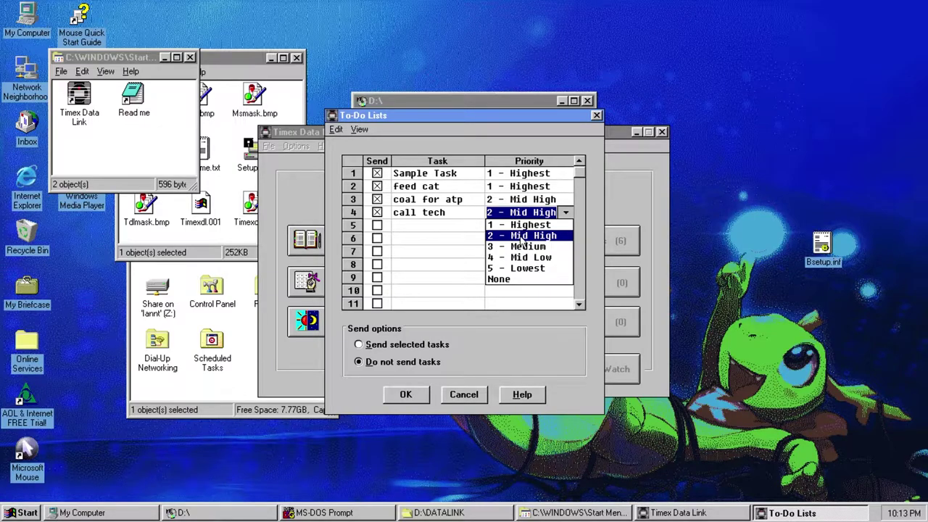
{"action": "left_click", "coordinate": [520, 238]}
- Add the row 5 task 'develop games' with Medium priority
{"action": "left_click", "coordinate": [377, 226]}
{"action": "type", "text": "develop games"}
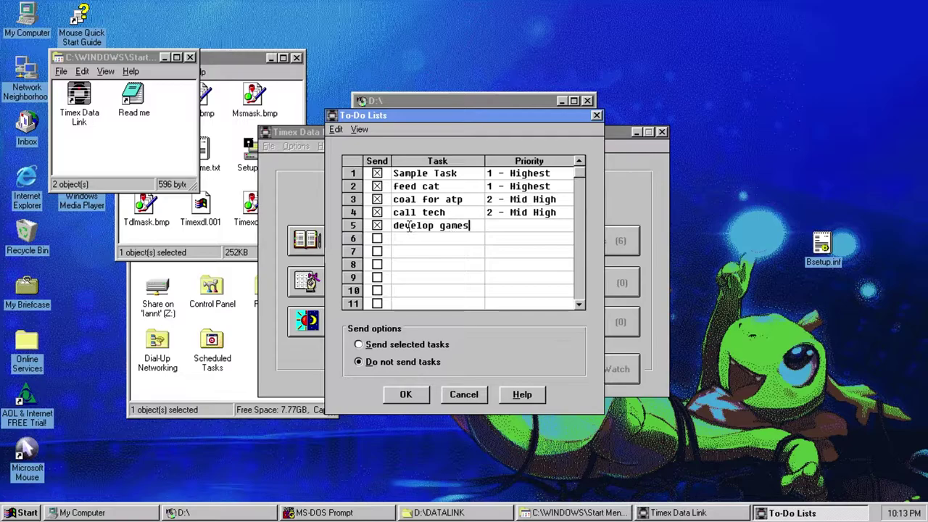
{"action": "left_click", "coordinate": [536, 226]}
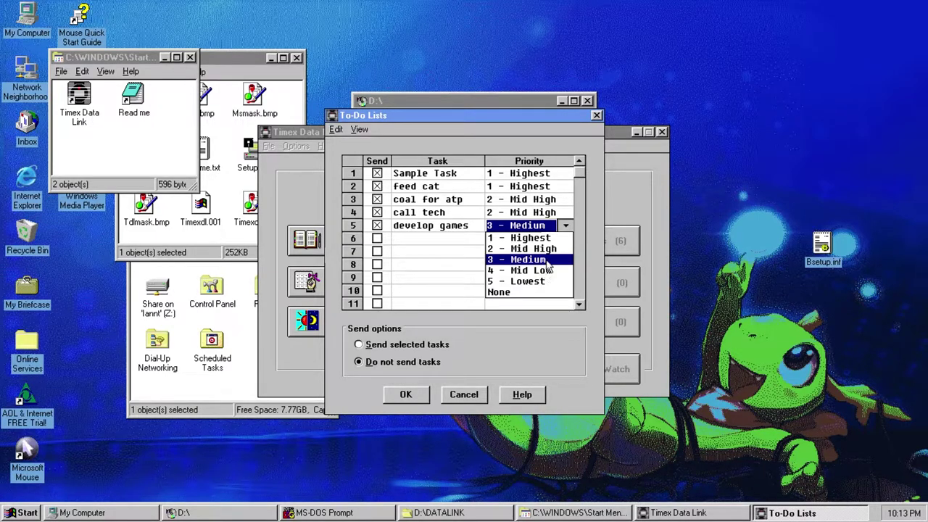
{"action": "left_click", "coordinate": [546, 261]}
- Add the row 6 task 'finding konqi' with Mid Low priority
{"action": "left_click", "coordinate": [377, 238]}
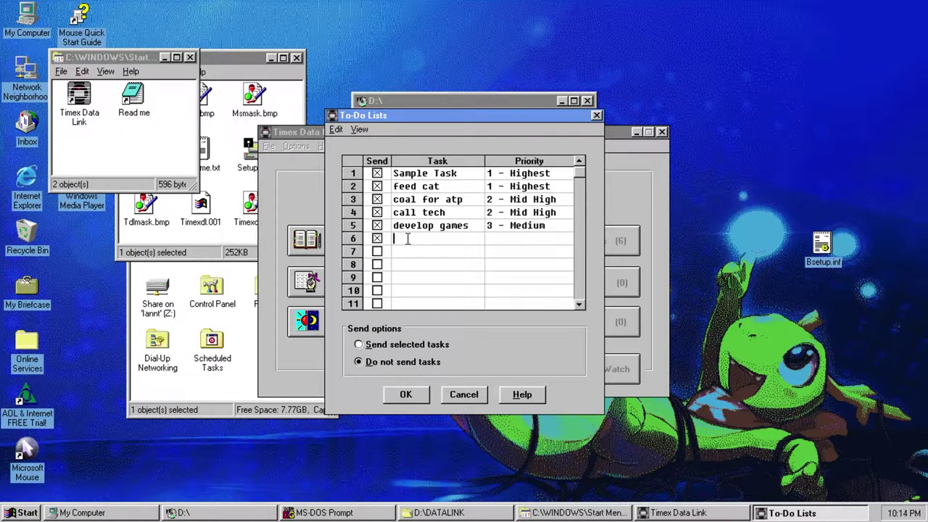
{"action": "type", "text": "finding konqi"}
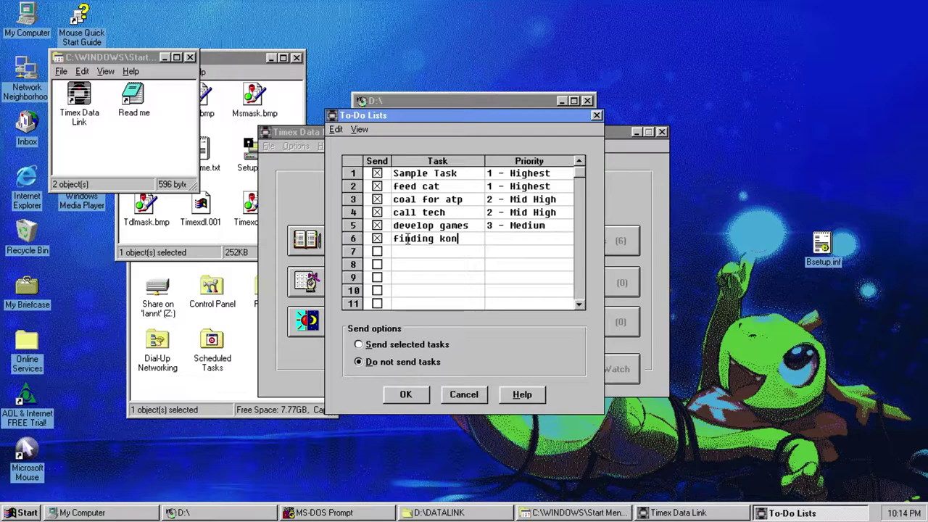
{"action": "left_click", "coordinate": [555, 238]}
{"action": "left_click", "coordinate": [565, 239]}
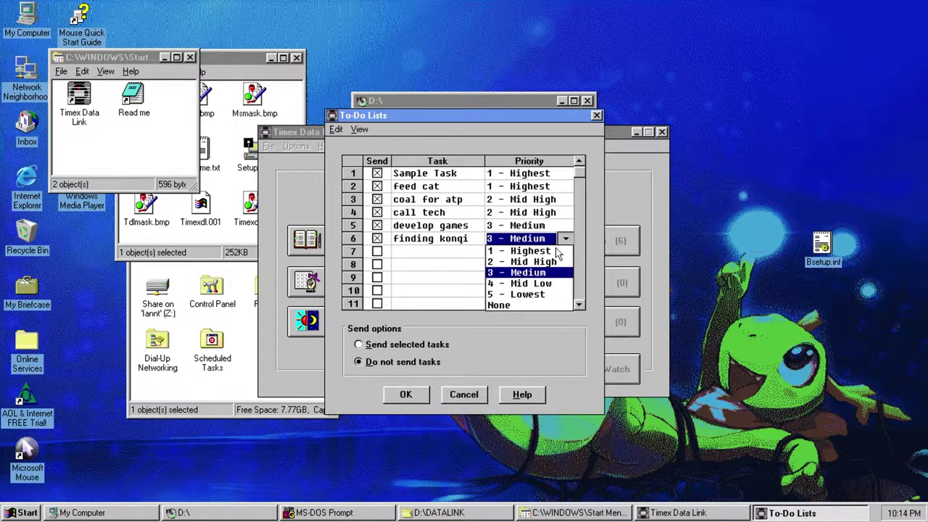
{"action": "left_click", "coordinate": [551, 283]}
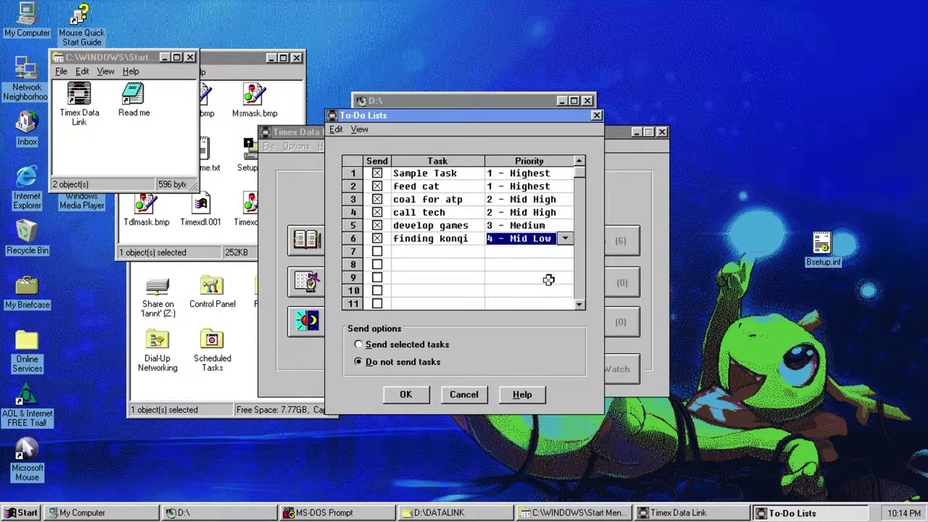
- Add 'making videos' at Lowest priority, choose 'Send selected tasks', and save the list
{"action": "left_click", "coordinate": [377, 251]}
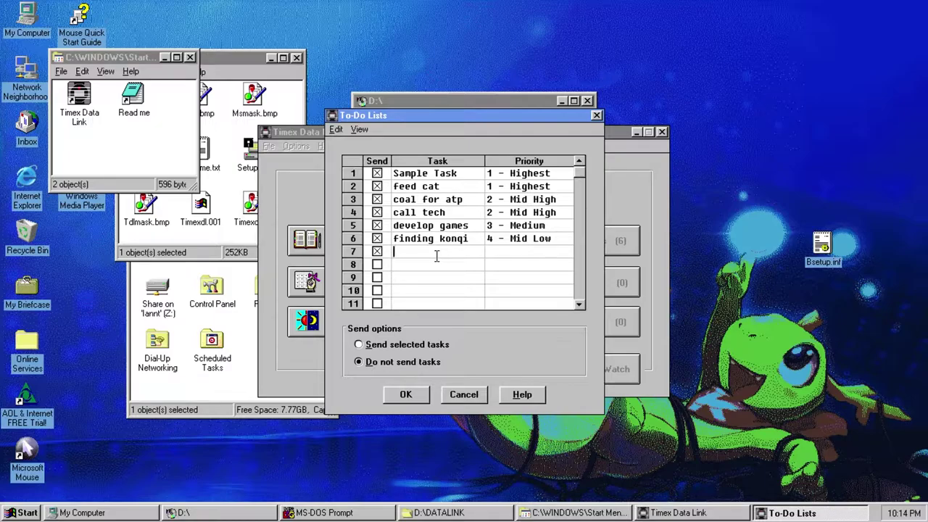
{"action": "type", "text": "making videos"}
{"action": "left_click", "coordinate": [516, 255]}
{"action": "left_click", "coordinate": [519, 310]}
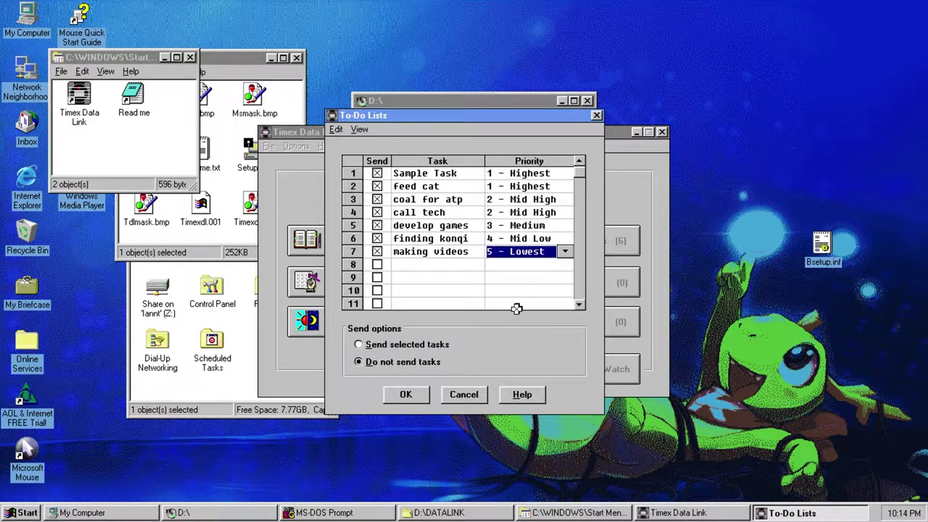
{"action": "left_click", "coordinate": [358, 344]}
{"action": "left_click", "coordinate": [407, 398]}
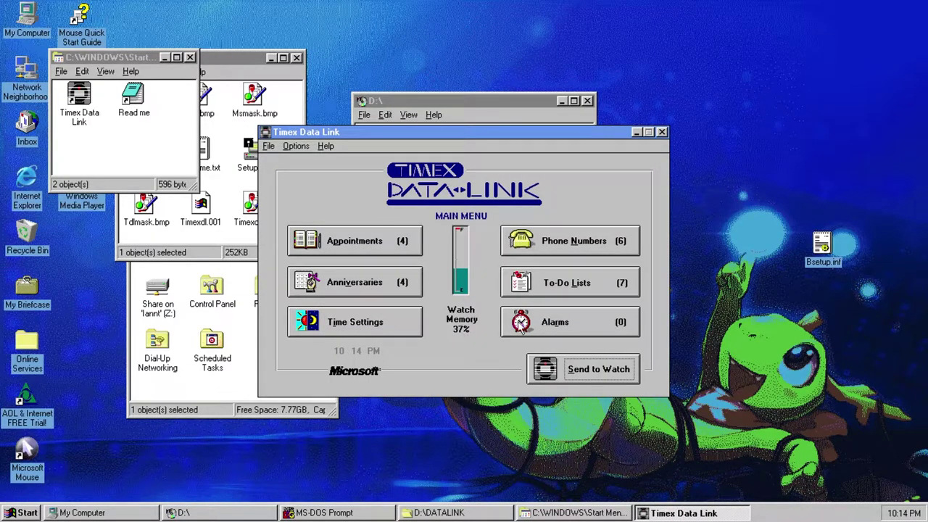
- Mark the daily 9:00 AM alarm for sending and save the alarms
{"action": "left_click", "coordinate": [587, 330]}
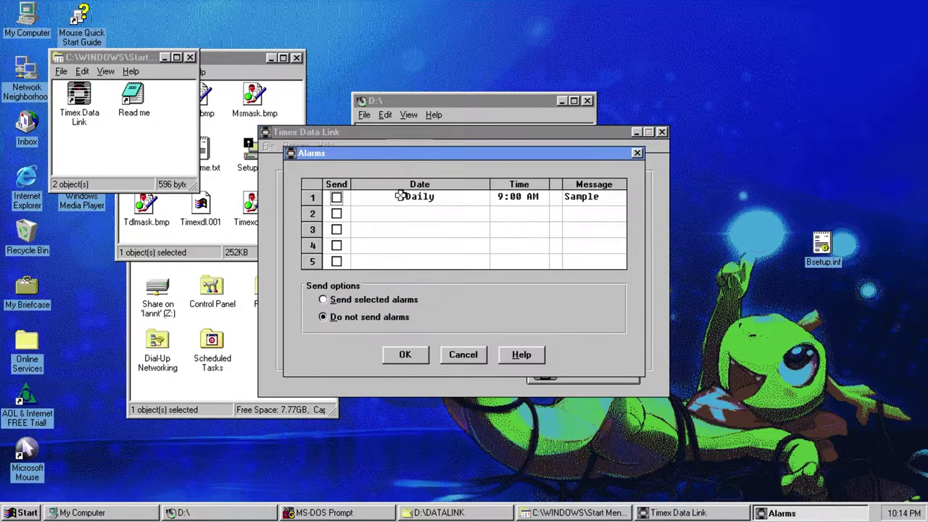
{"action": "left_click", "coordinate": [336, 197]}
{"action": "left_click", "coordinate": [354, 300]}
{"action": "left_click", "coordinate": [399, 354]}
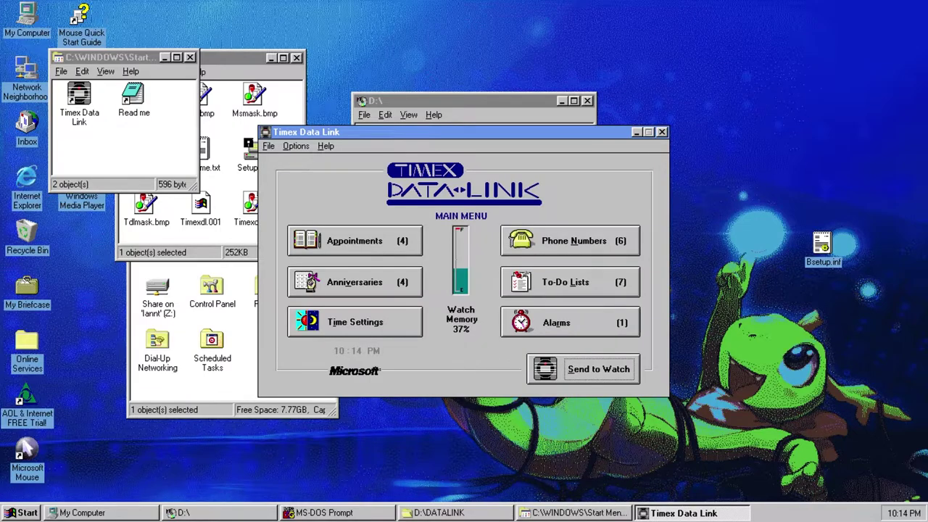
- Send the tasks and alarm to the watch and acknowledge the completed transmission
{"action": "left_click", "coordinate": [558, 371]}
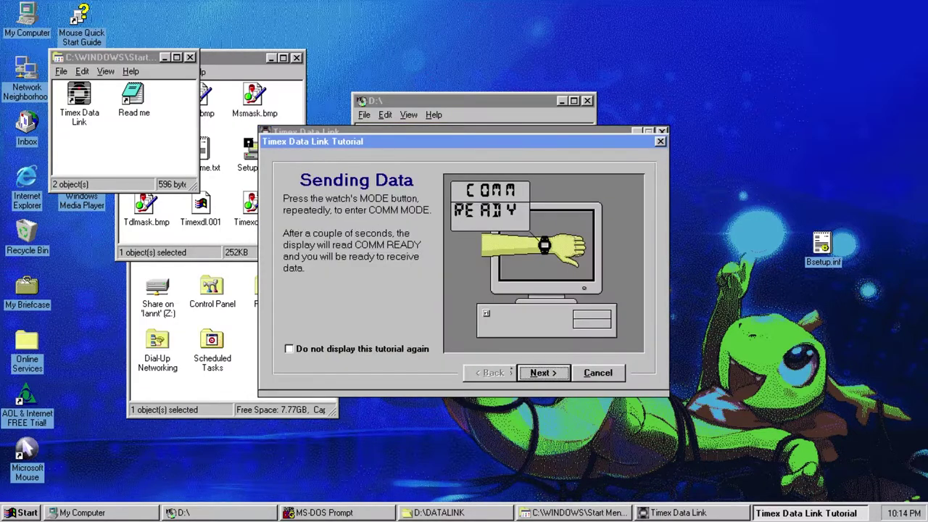
{"action": "left_click", "coordinate": [541, 372]}
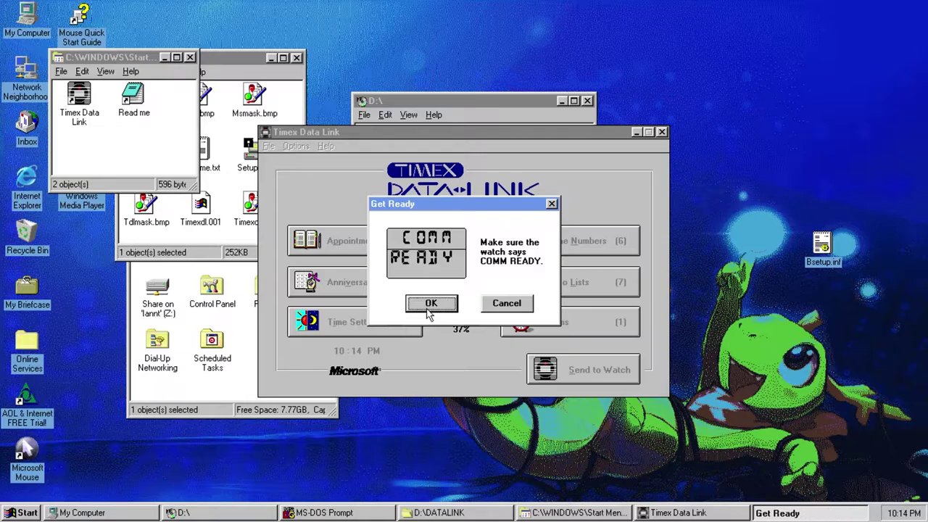
{"action": "left_click", "coordinate": [430, 307]}
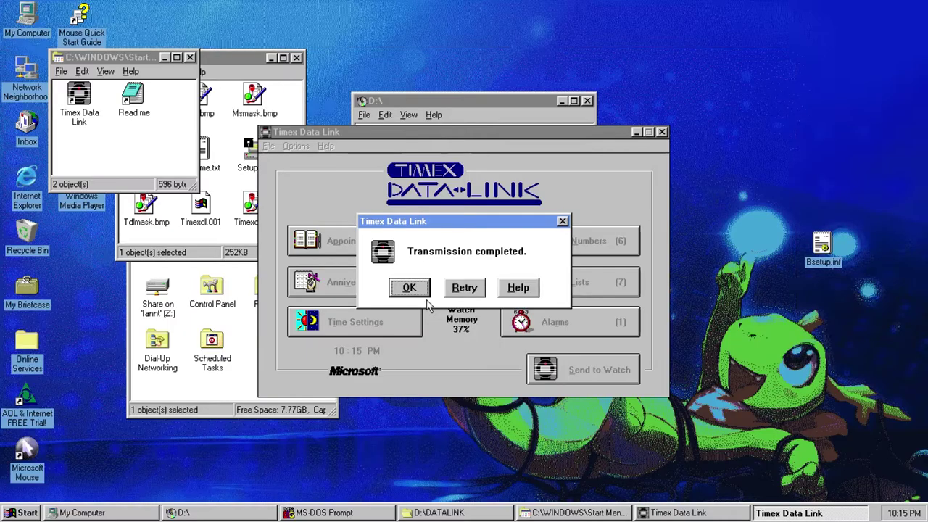
{"action": "left_click", "coordinate": [421, 292]}
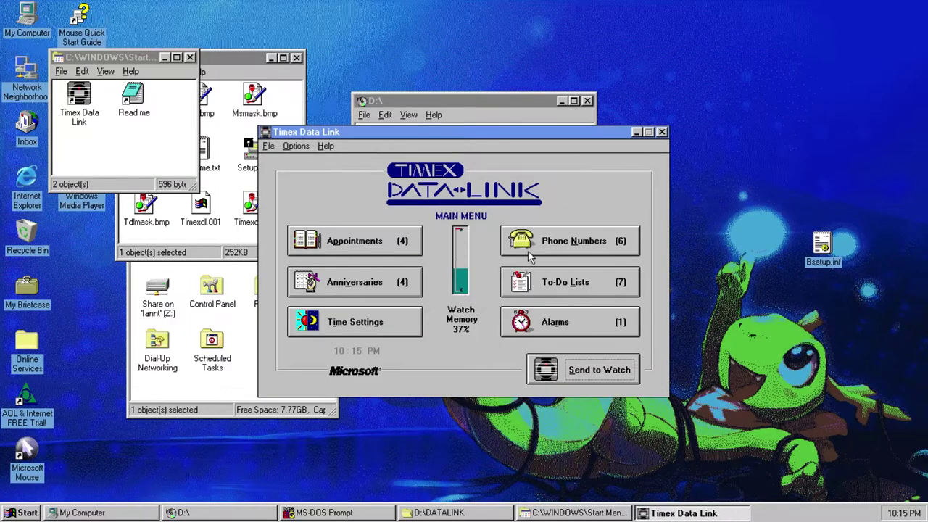
- Close Timex Data Link and the extra folder windows, then open the CD's Demos folder
{"action": "left_click", "coordinate": [662, 132]}
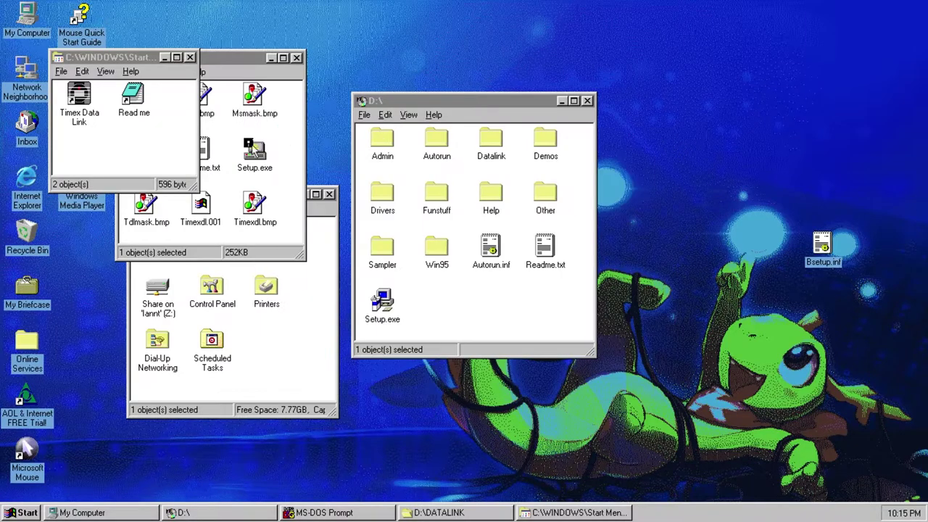
{"action": "left_click", "coordinate": [190, 57]}
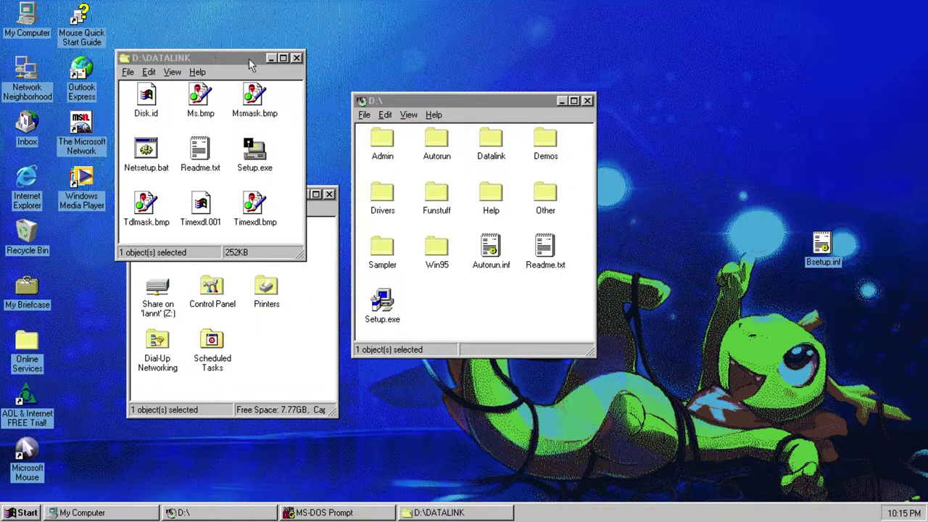
{"action": "left_click", "coordinate": [296, 58]}
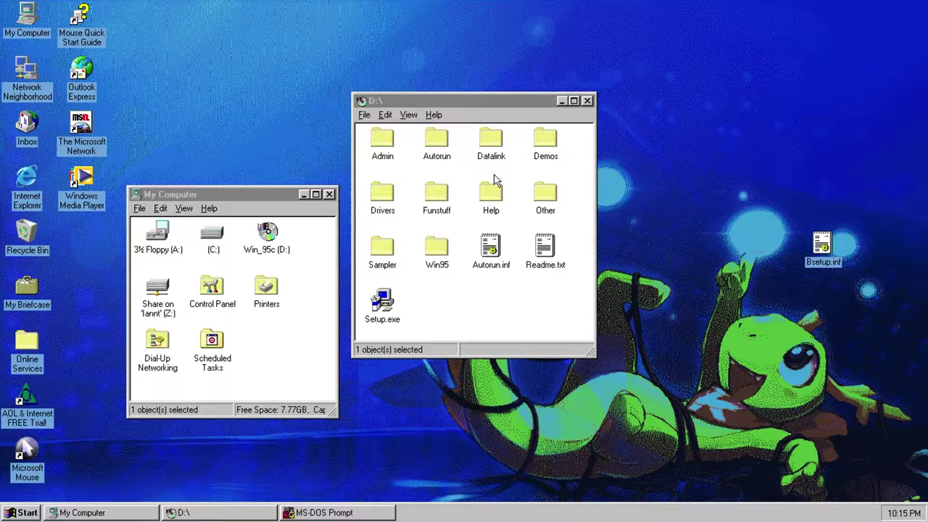
{"action": "left_click", "coordinate": [495, 181]}
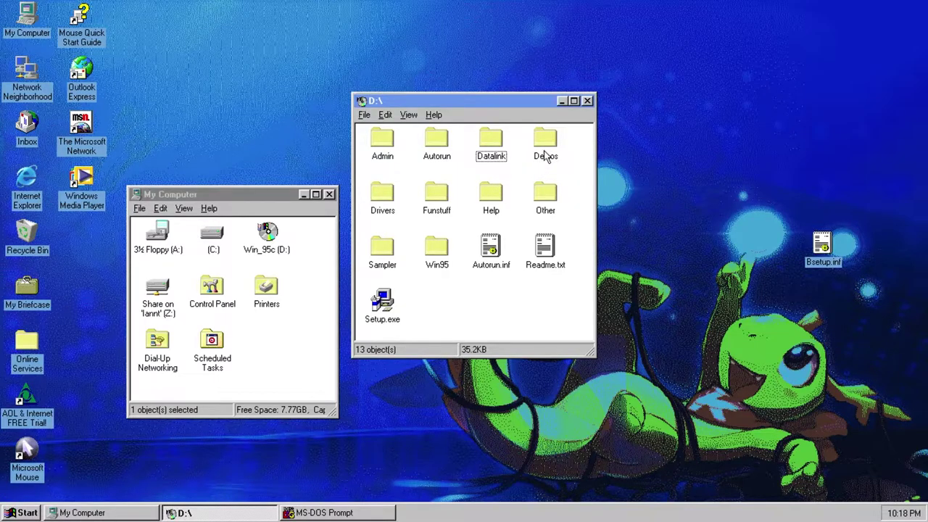
{"action": "double_click", "coordinate": [545, 152]}
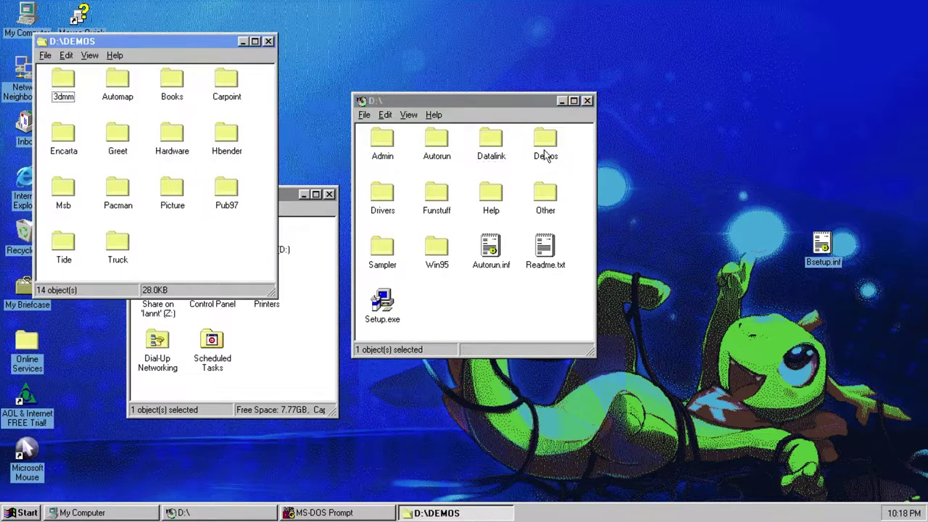
{"action": "left_click_drag", "start_coordinate": [97, 43], "coordinate": [247, 106]}
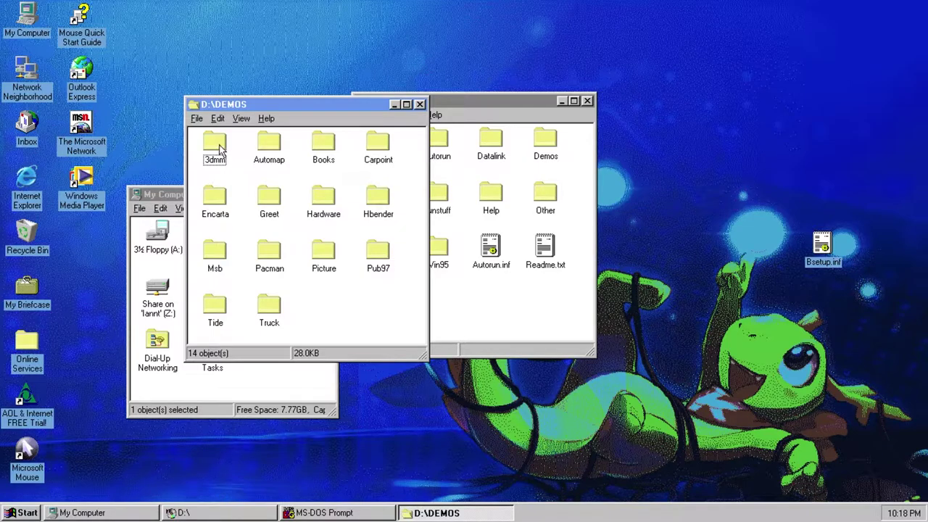
- Run Cdvers.exe from the 3dmm folder to install the 3D Movie Maker trial
{"action": "double_click", "coordinate": [221, 150]}
{"action": "double_click", "coordinate": [79, 96]}
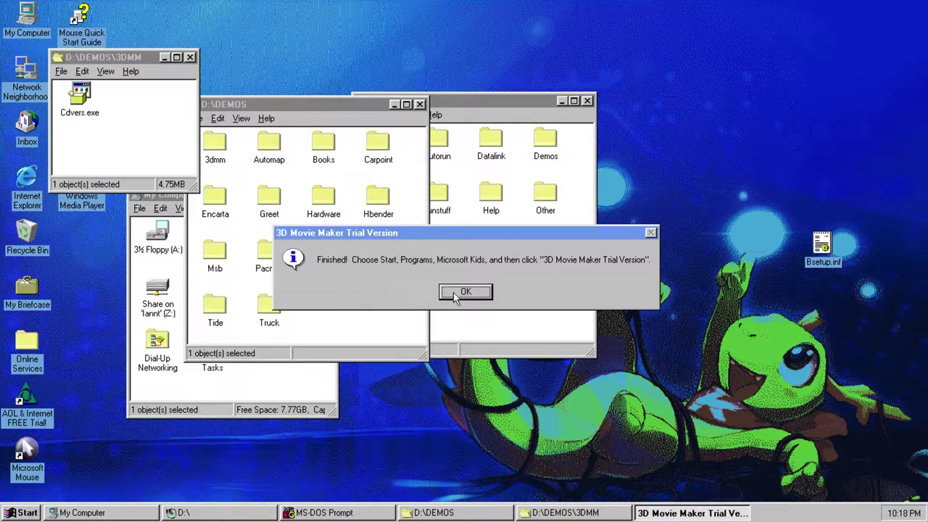
{"action": "left_click", "coordinate": [465, 292]}
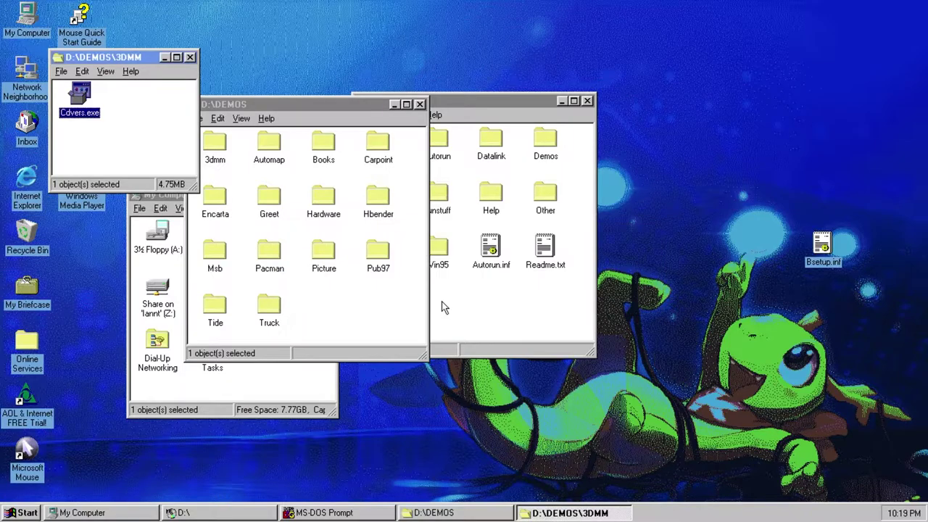
{"action": "left_click", "coordinate": [20, 511]}
{"action": "mouse_move", "coordinate": [73, 322]}
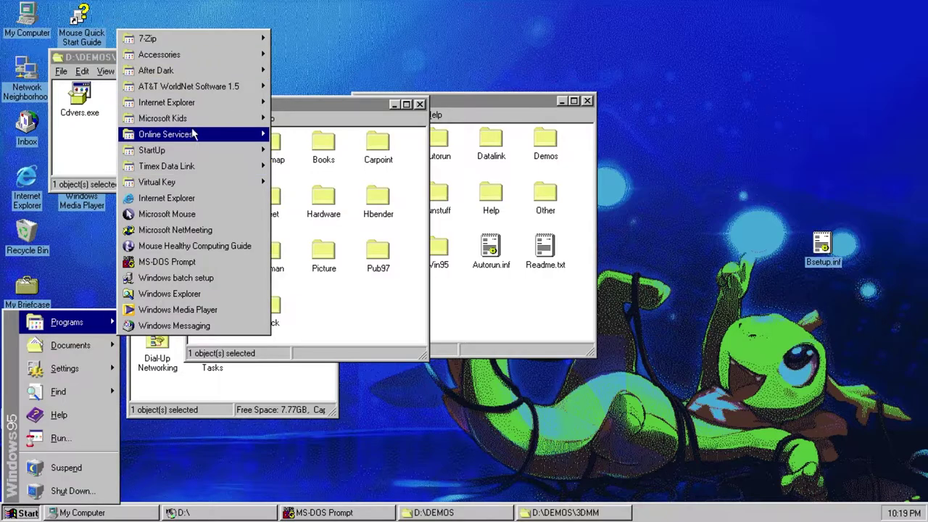
- Launch the 3D Movie Maker trial, dismiss the 256-colour warning, and enter the studio
{"action": "mouse_move", "coordinate": [240, 118]}
{"action": "left_click", "coordinate": [332, 119]}
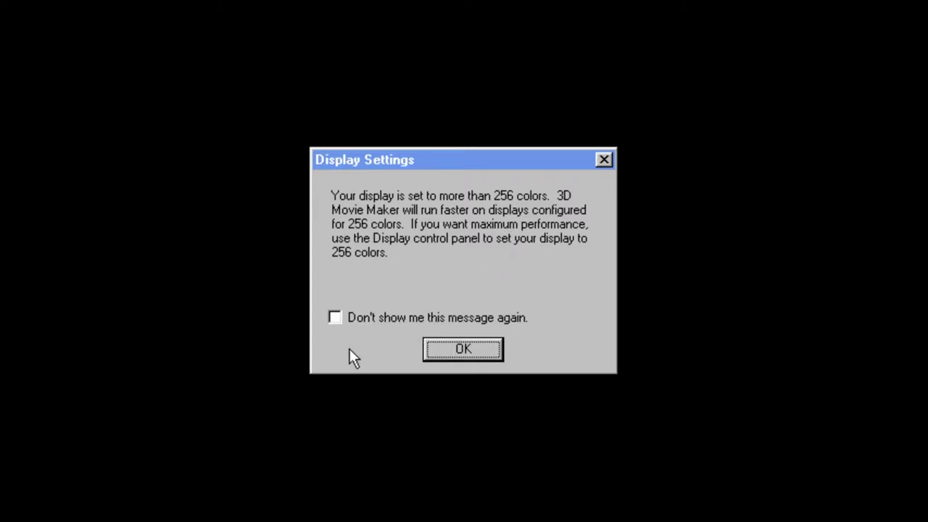
{"action": "left_click", "coordinate": [478, 351]}
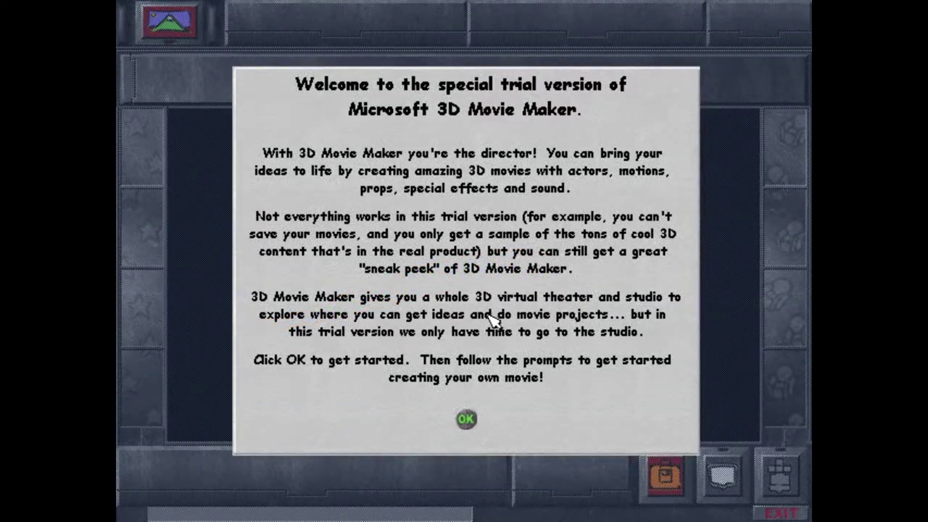
{"action": "left_click", "coordinate": [466, 420]}
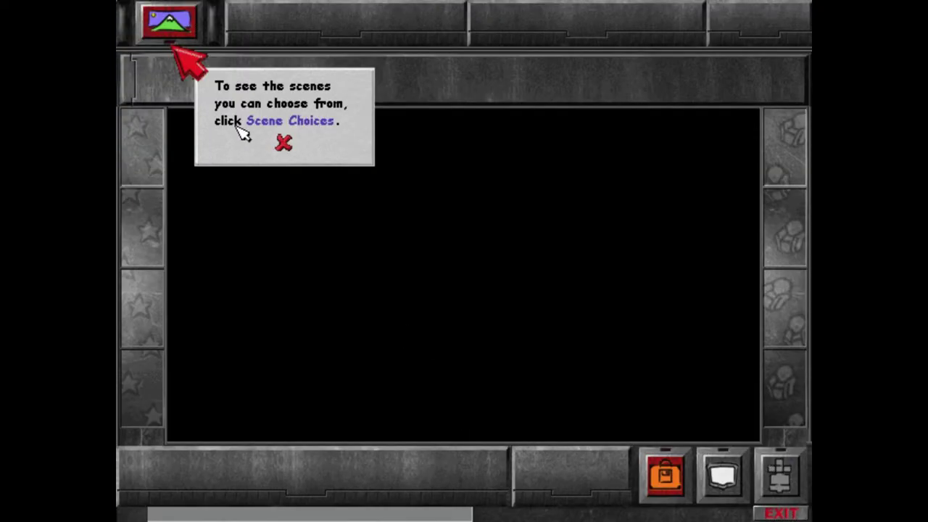
- Choose the street market scene with the second camera angle
{"action": "left_click", "coordinate": [216, 79]}
{"action": "left_click", "coordinate": [284, 134]}
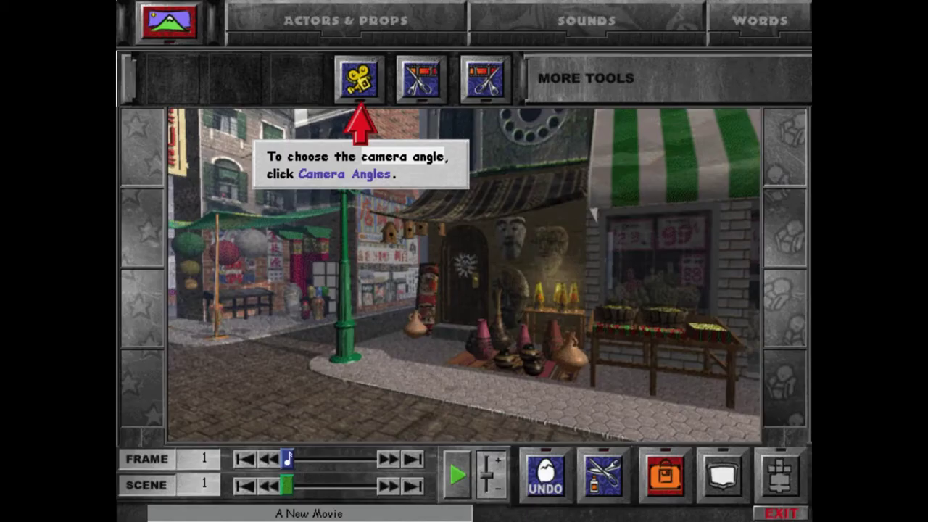
{"action": "left_click", "coordinate": [359, 81]}
{"action": "left_click", "coordinate": [433, 181]}
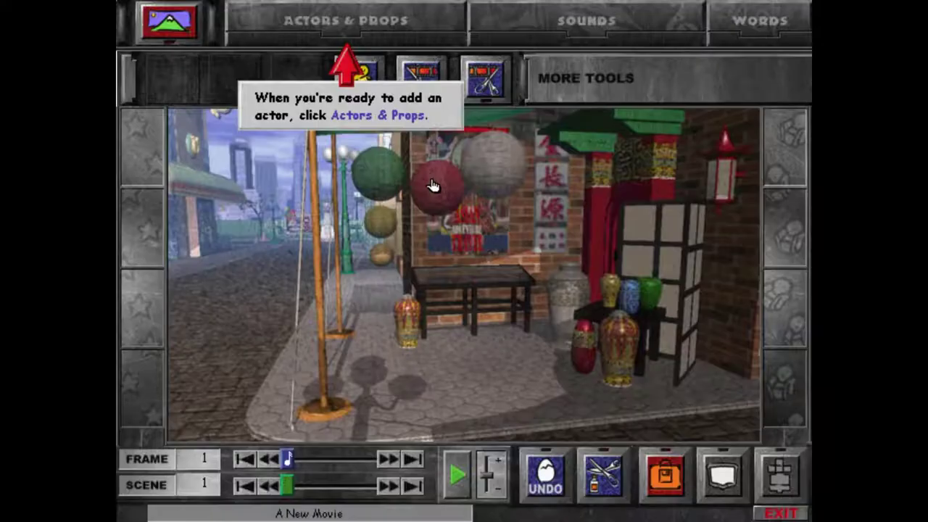
- Place the red-shirted actor in the middle of the street
{"action": "left_click", "coordinate": [334, 30]}
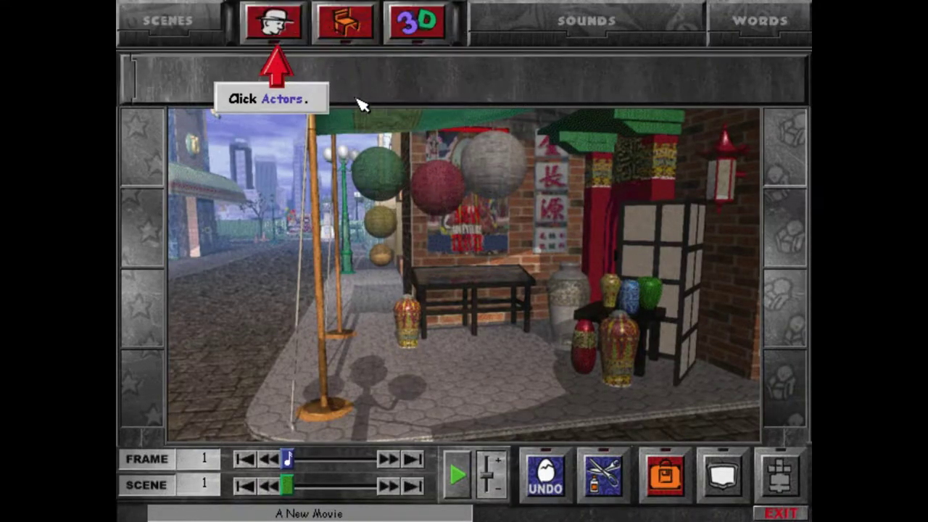
{"action": "left_click", "coordinate": [271, 23]}
{"action": "left_click", "coordinate": [361, 136]}
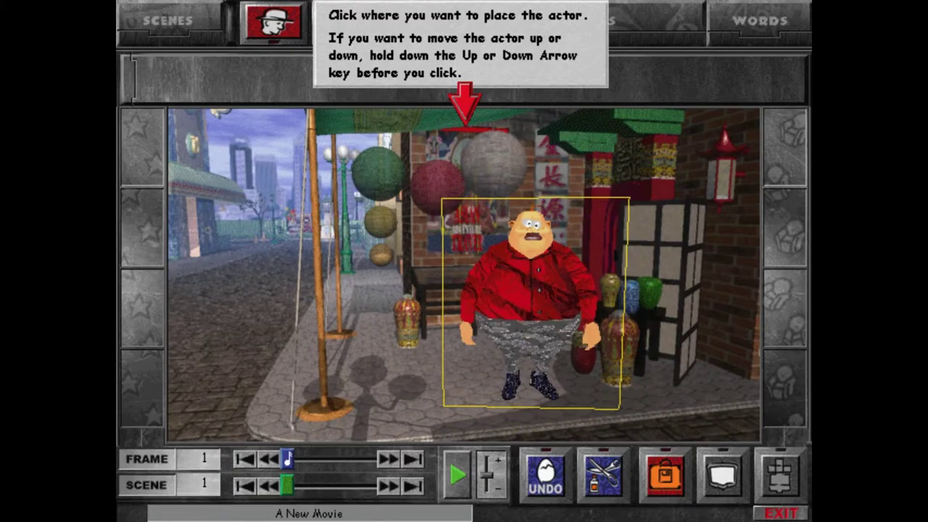
{"action": "left_click", "coordinate": [447, 264]}
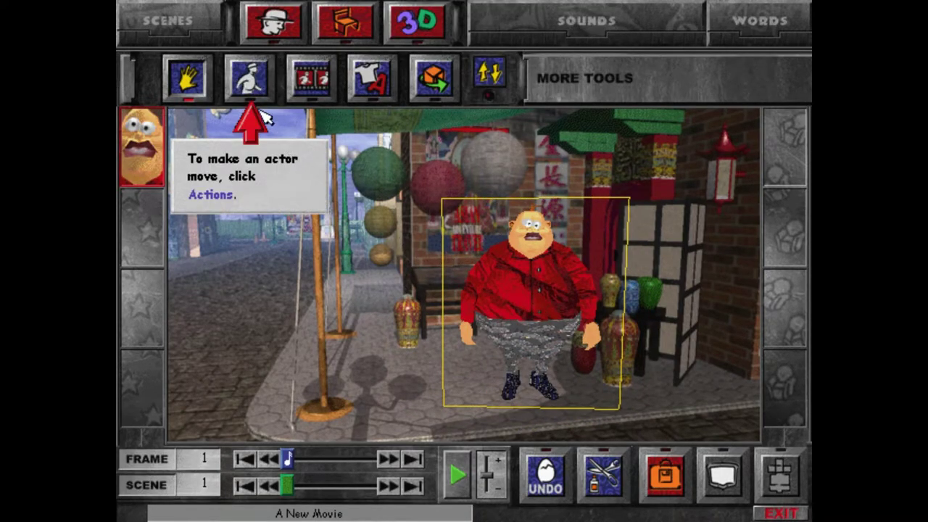
- Record the actor walking left with the Walk Fast action and play it back
{"action": "left_click", "coordinate": [247, 82]}
{"action": "left_click", "coordinate": [566, 310]}
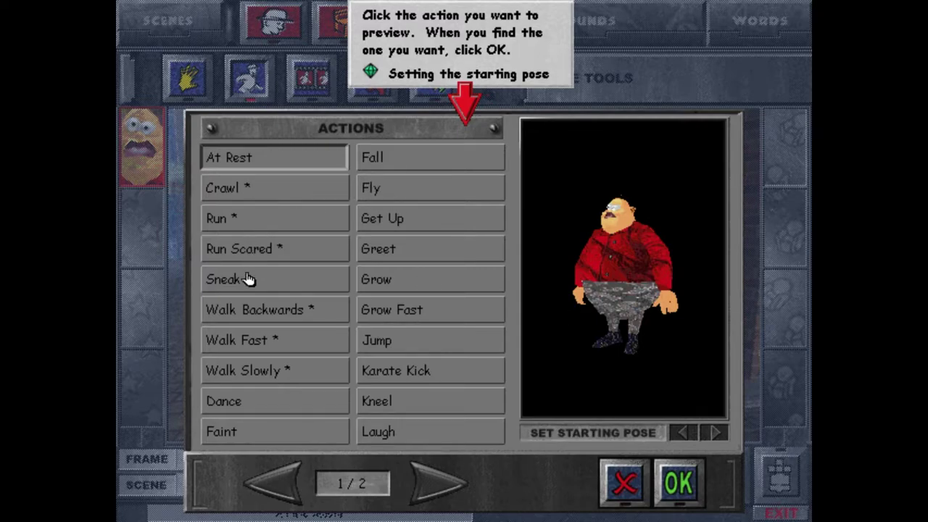
{"action": "left_click", "coordinate": [275, 351]}
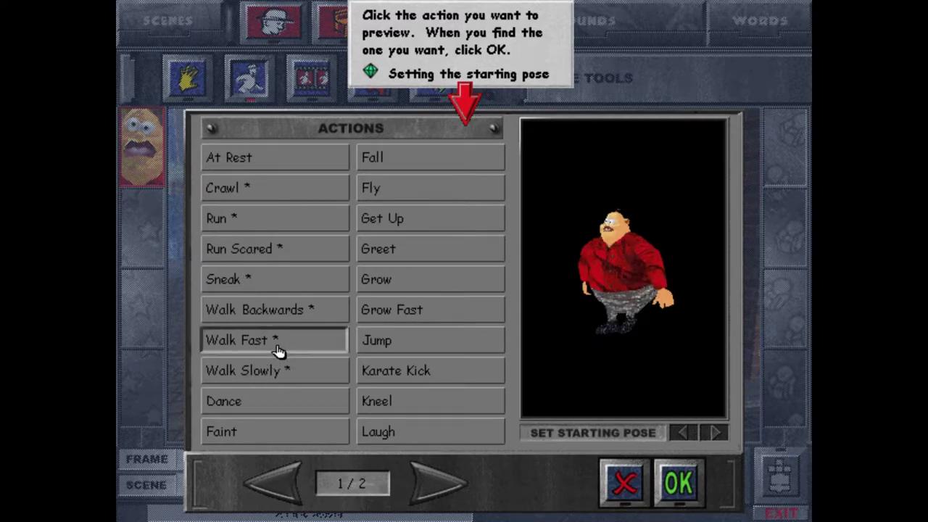
{"action": "left_click", "coordinate": [667, 484]}
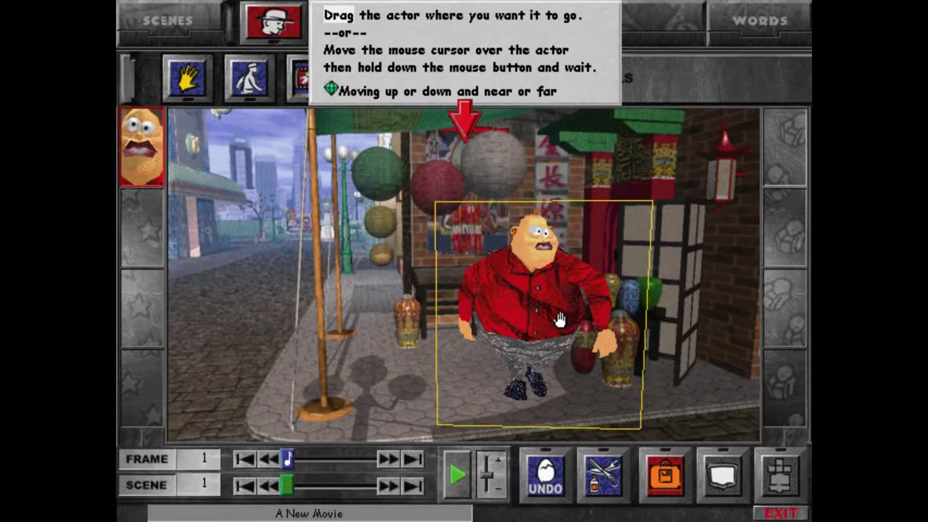
{"action": "left_click_drag", "start_coordinate": [540, 298], "coordinate": [308, 301]}
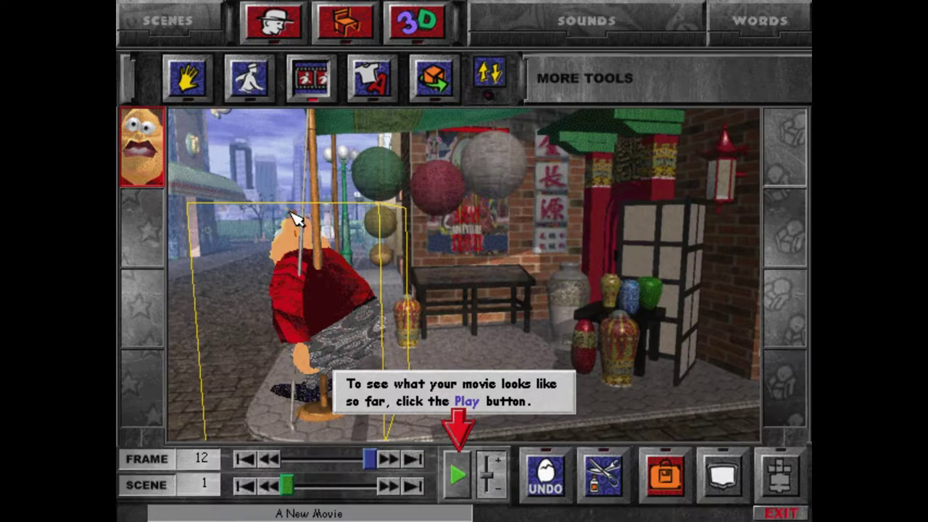
{"action": "left_click", "coordinate": [459, 476]}
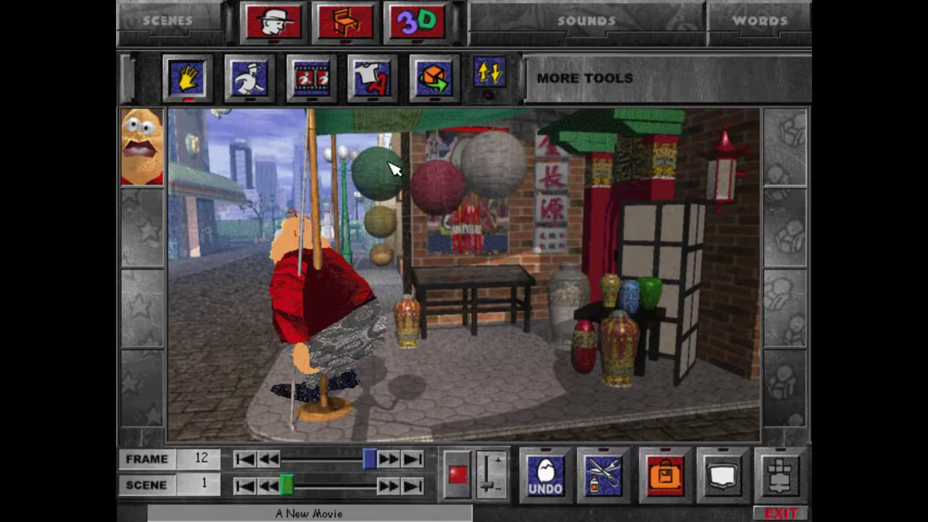
- Record the actor falling toward the left edge with the Fall action and replay the movie
{"action": "left_click", "coordinate": [248, 93]}
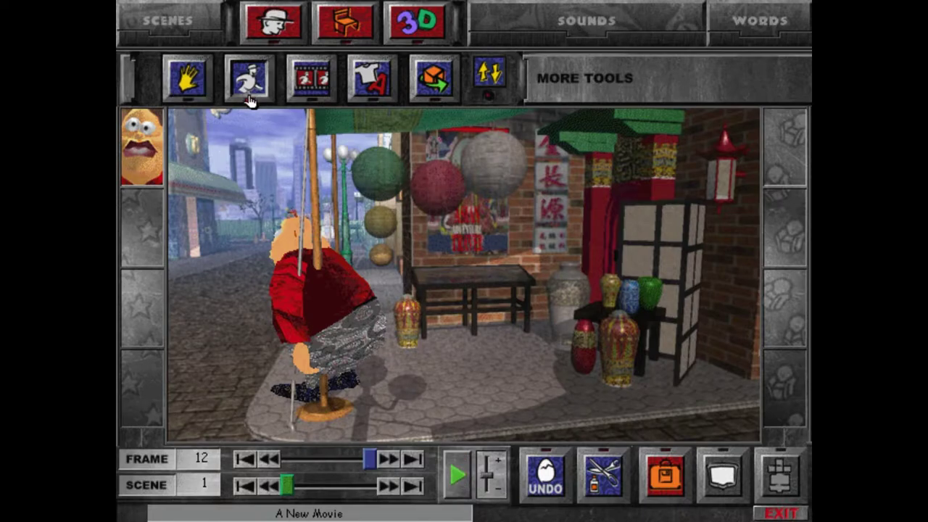
{"action": "left_click", "coordinate": [319, 280]}
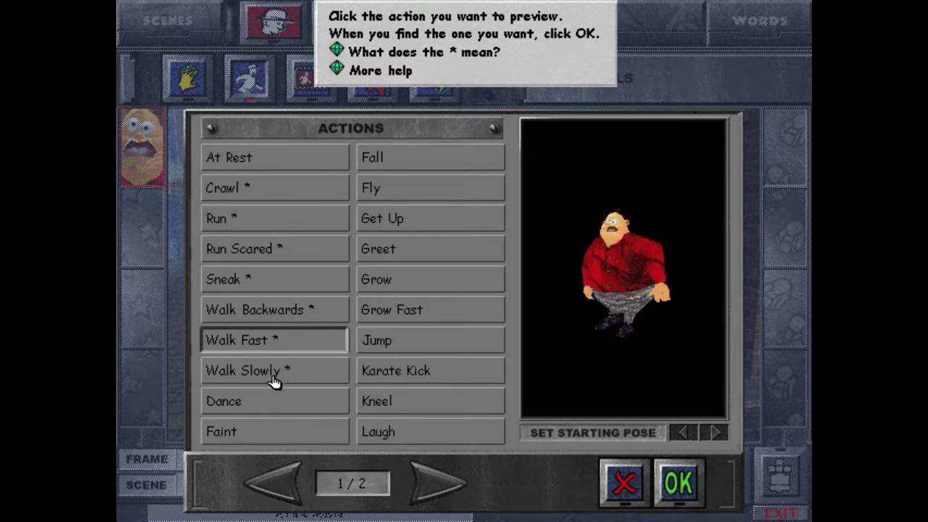
{"action": "left_click", "coordinate": [377, 163]}
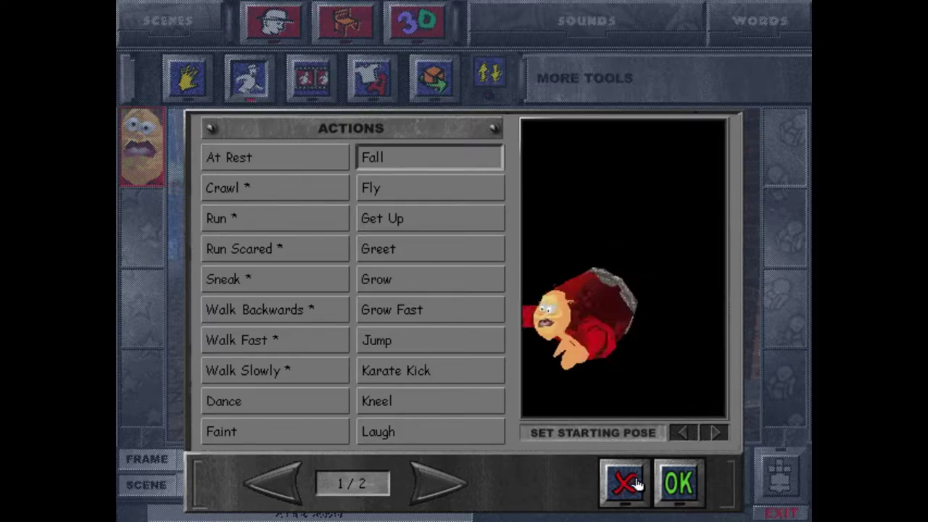
{"action": "left_click", "coordinate": [674, 486]}
{"action": "mouse_move", "coordinate": [347, 324]}
{"action": "left_mouse_down"}
{"action": "mouse_move", "coordinate": [211, 275]}
{"action": "mouse_move", "coordinate": [193, 372]}
{"action": "left_mouse_up"}
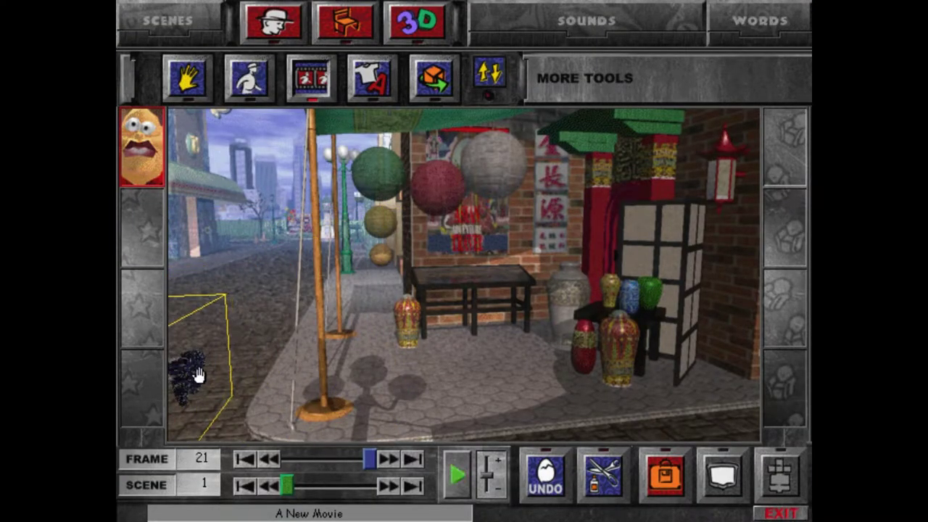
{"action": "left_click", "coordinate": [458, 482]}
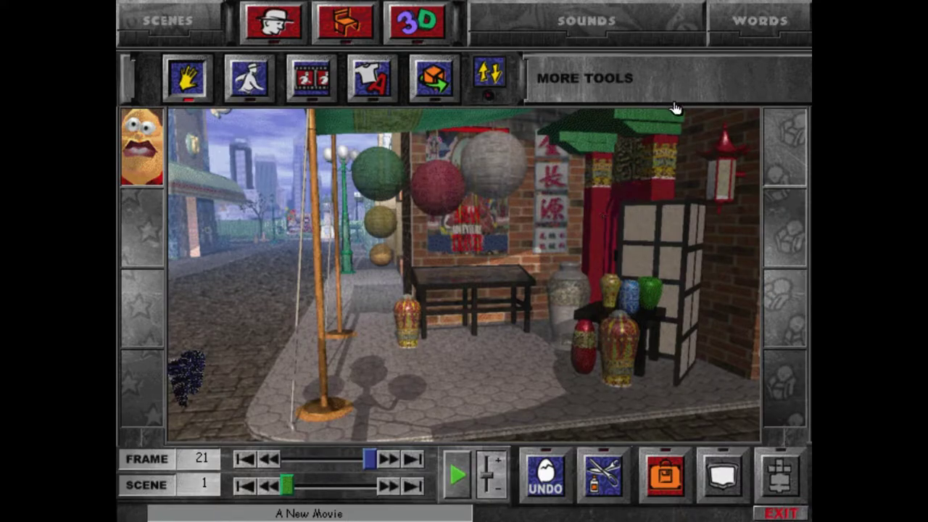
- Quit 3D Movie Maker with Ctrl+Q, discarding the movie changes
{"action": "key", "text": "ctrl+q"}
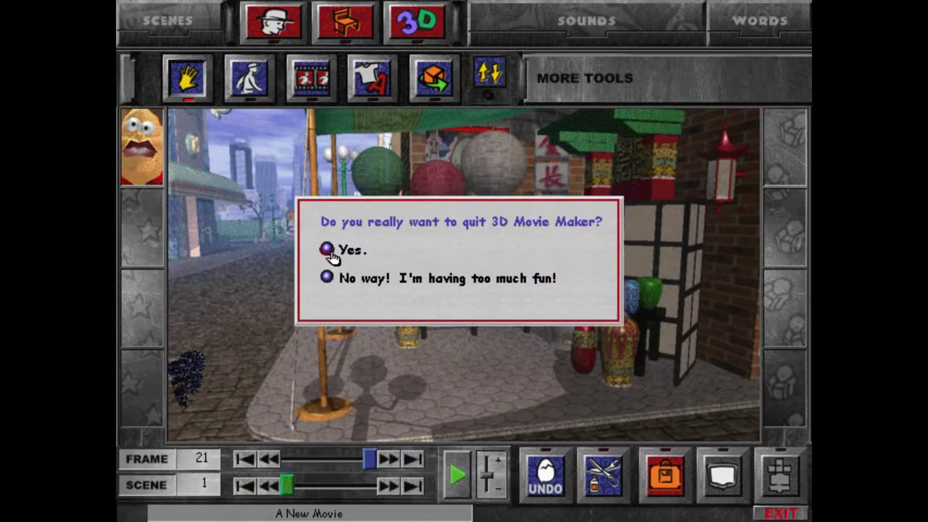
{"action": "left_click", "coordinate": [350, 251]}
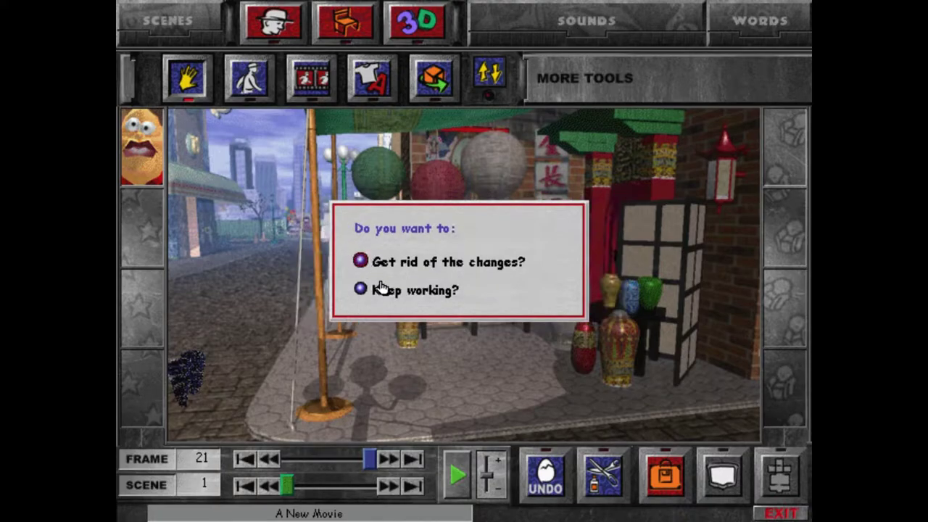
{"action": "left_click", "coordinate": [448, 265]}
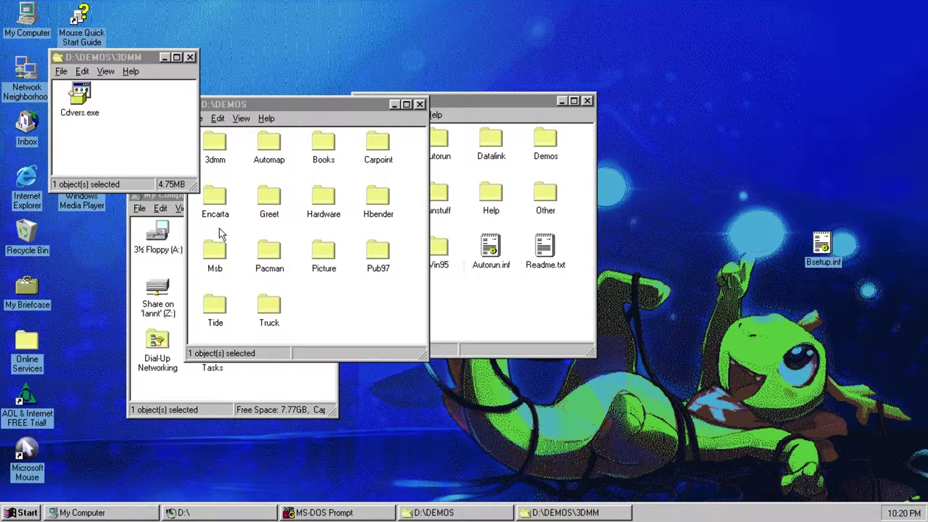
- Close the 3dmm folder, open the Automap folder, and run Autodemo.exe
{"action": "left_click", "coordinate": [183, 81]}
{"action": "left_click", "coordinate": [190, 56]}
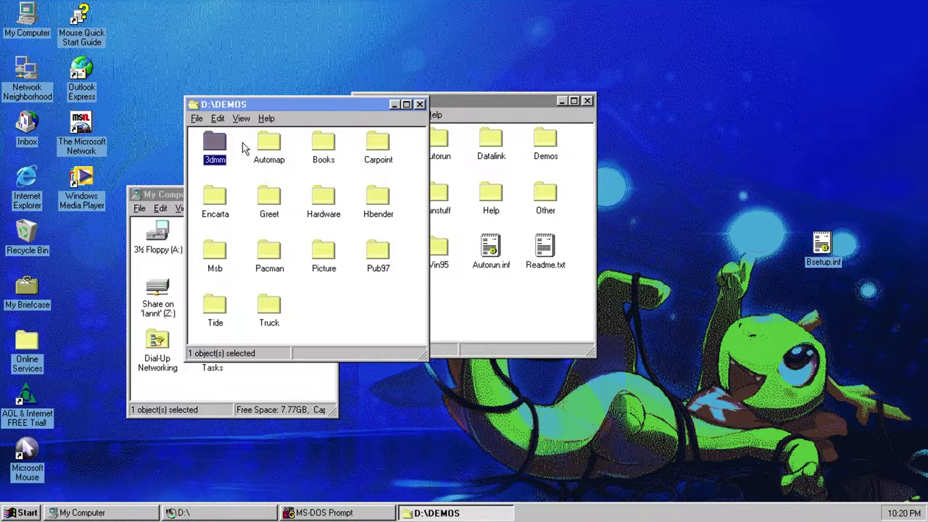
{"action": "double_click", "coordinate": [272, 145]}
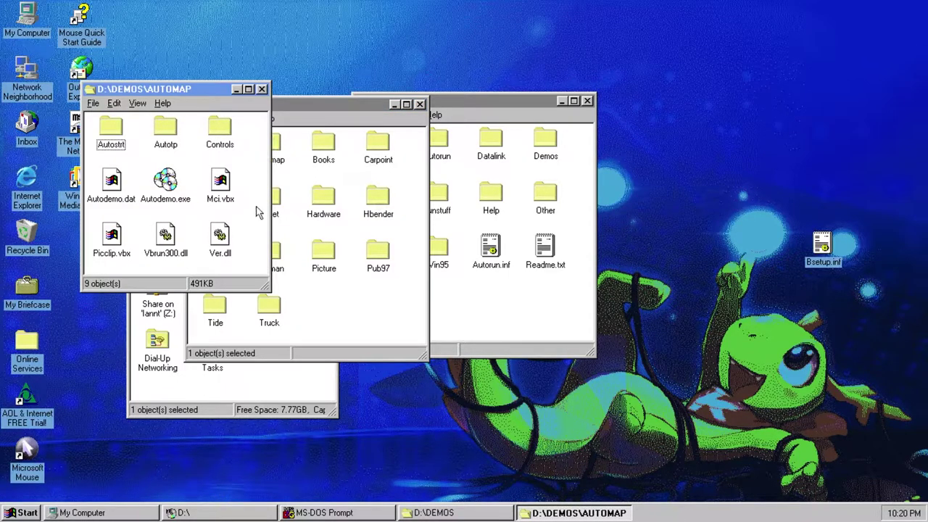
{"action": "left_click", "coordinate": [177, 184]}
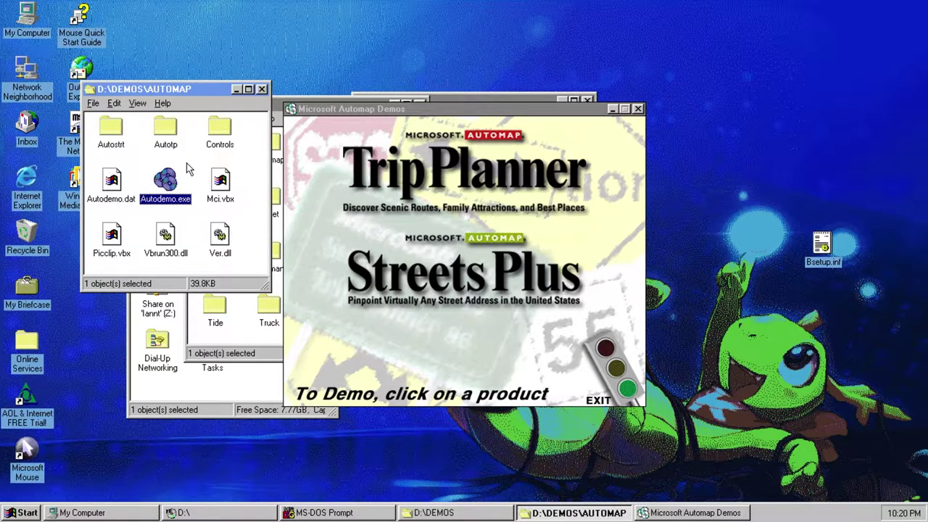
{"action": "left_click", "coordinate": [417, 176]}
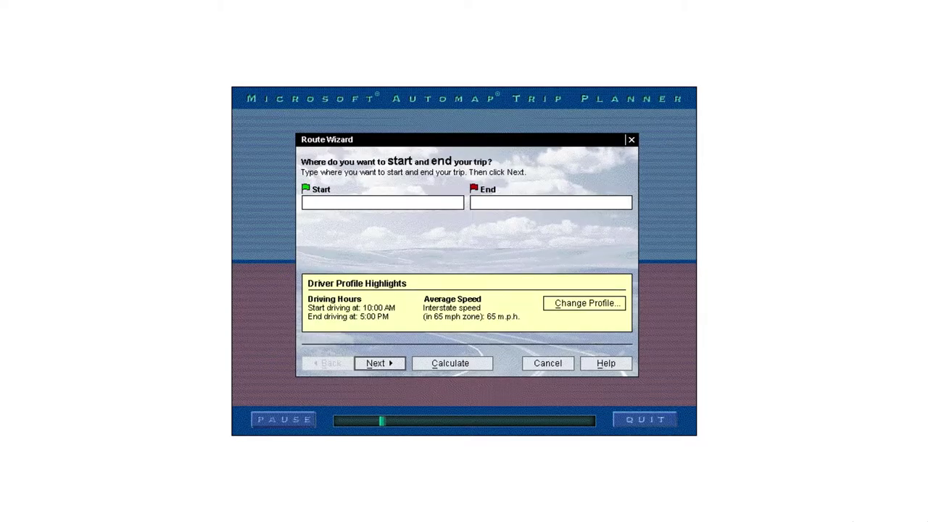
{"action": "left_click", "coordinate": [643, 424]}
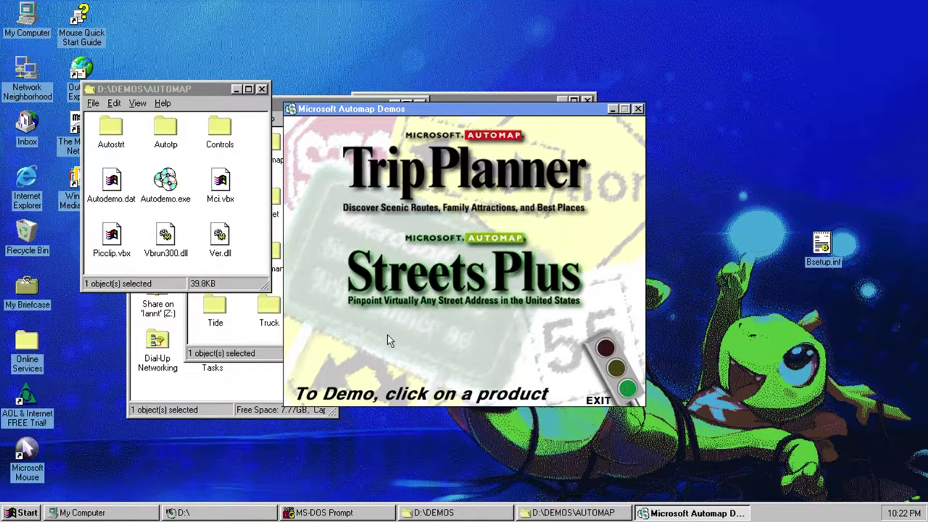
{"action": "left_click", "coordinate": [387, 336]}
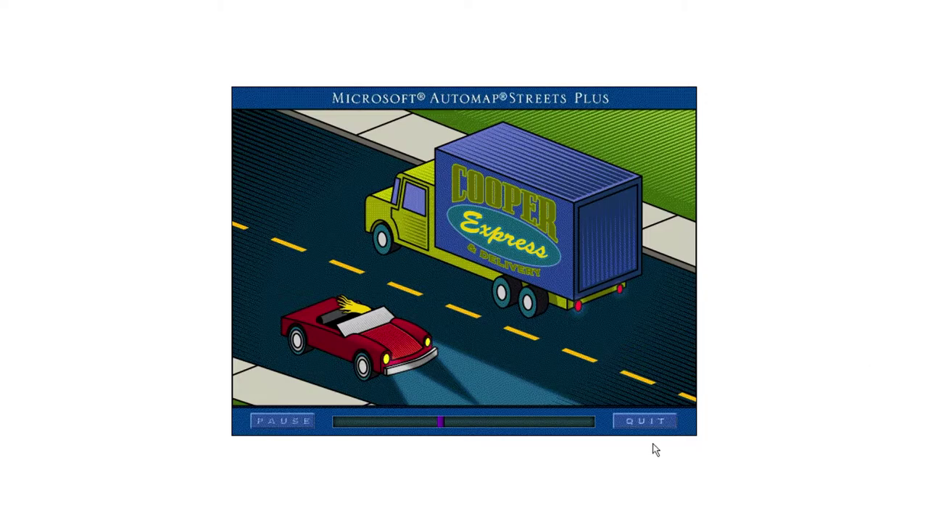
{"action": "left_click", "coordinate": [643, 422]}
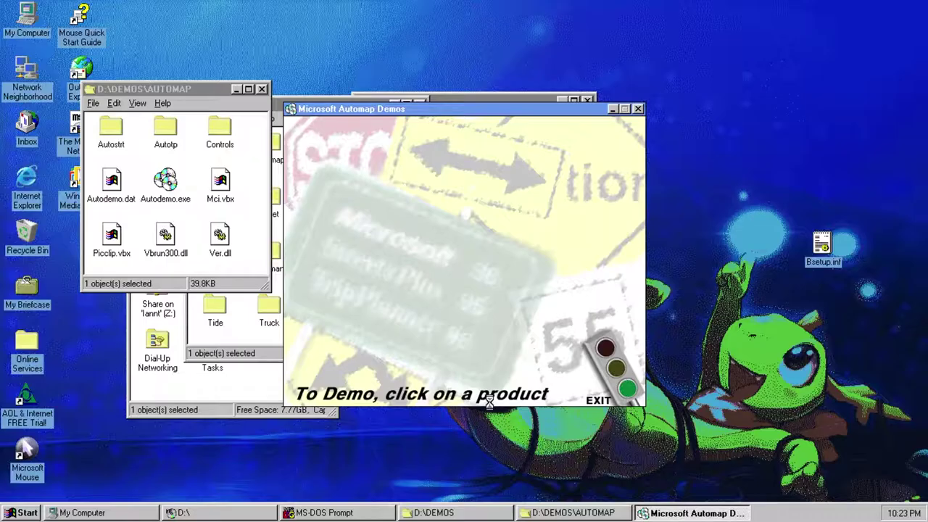
- Exit the Automap demo and look over the Autostrt folder's Streets.exe
{"action": "left_click", "coordinate": [638, 108]}
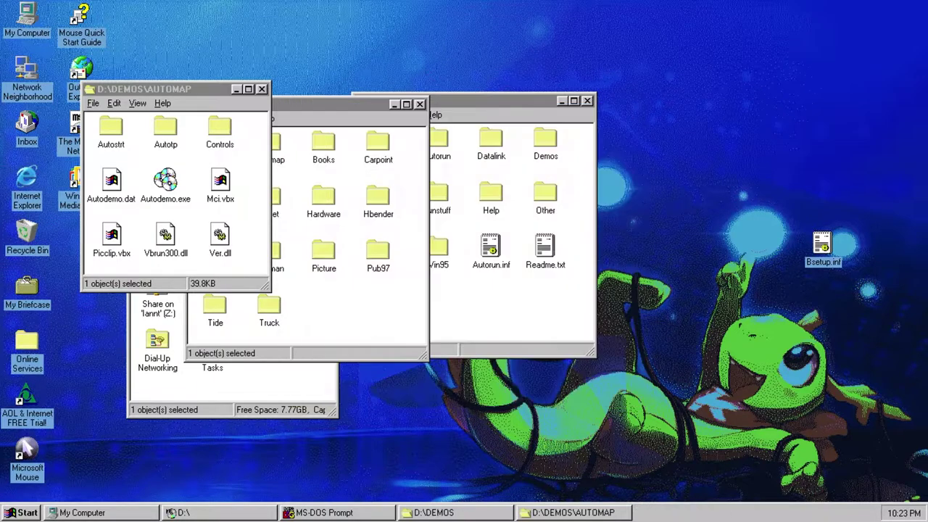
{"action": "double_click", "coordinate": [187, 92]}
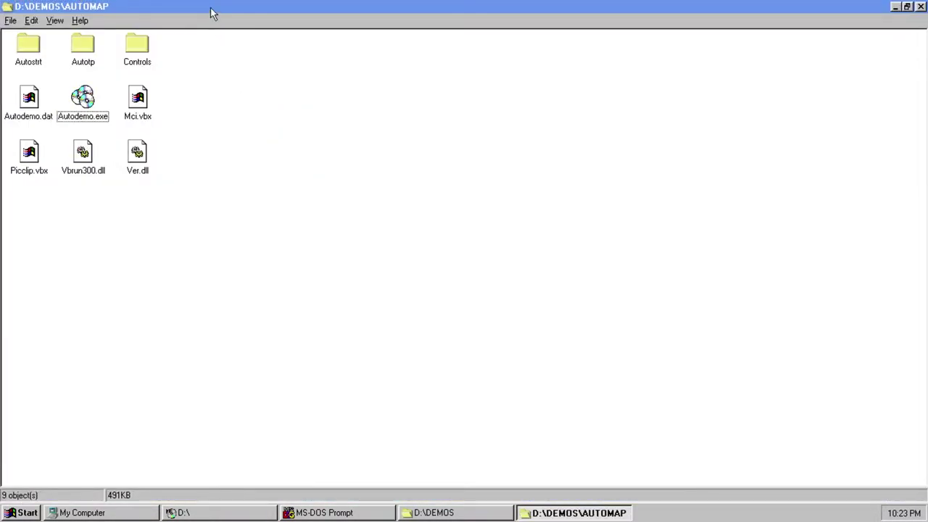
{"action": "double_click", "coordinate": [211, 8]}
{"action": "double_click", "coordinate": [122, 137]}
{"action": "left_click", "coordinate": [181, 196]}
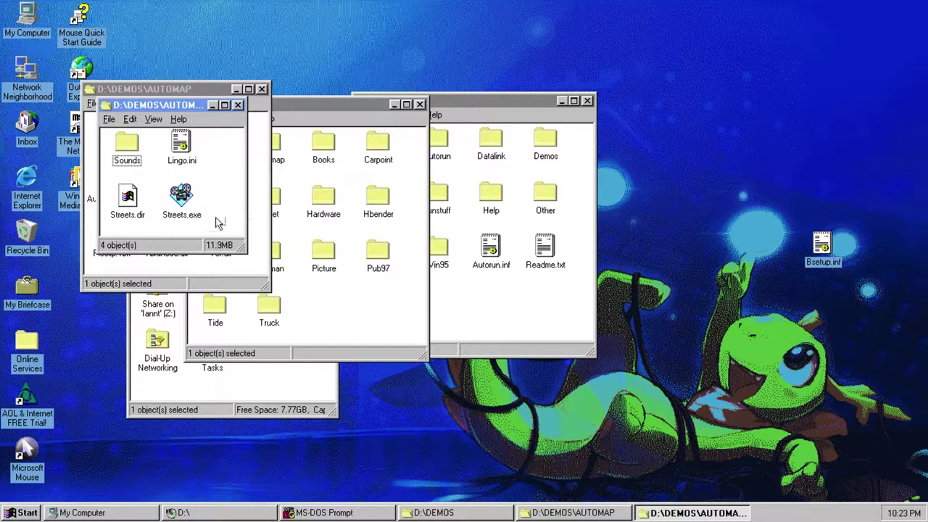
{"action": "left_click", "coordinate": [238, 105]}
- Check Tripplan.exe in the Autotp folder, close the Automap windows, and open the Books folder
{"action": "double_click", "coordinate": [165, 130]}
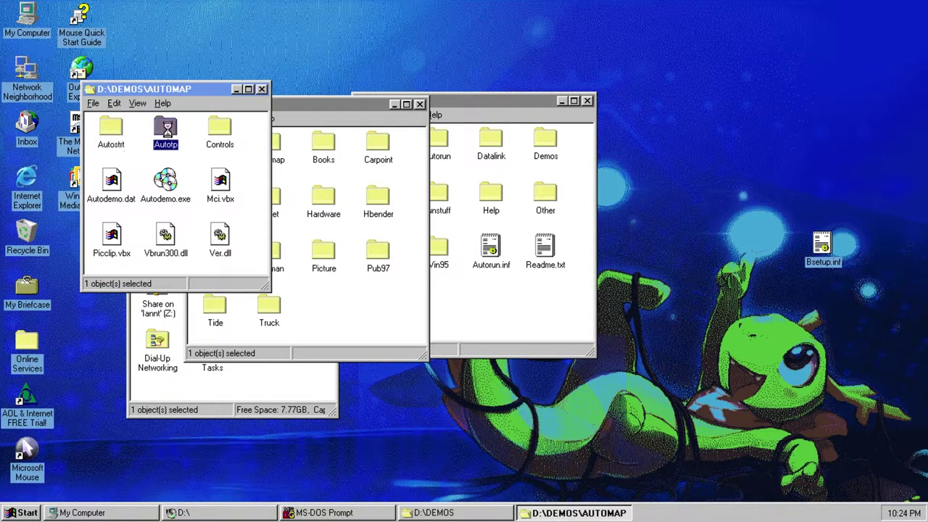
{"action": "left_click", "coordinate": [169, 135]}
{"action": "left_click", "coordinate": [239, 236]}
{"action": "left_click", "coordinate": [197, 213]}
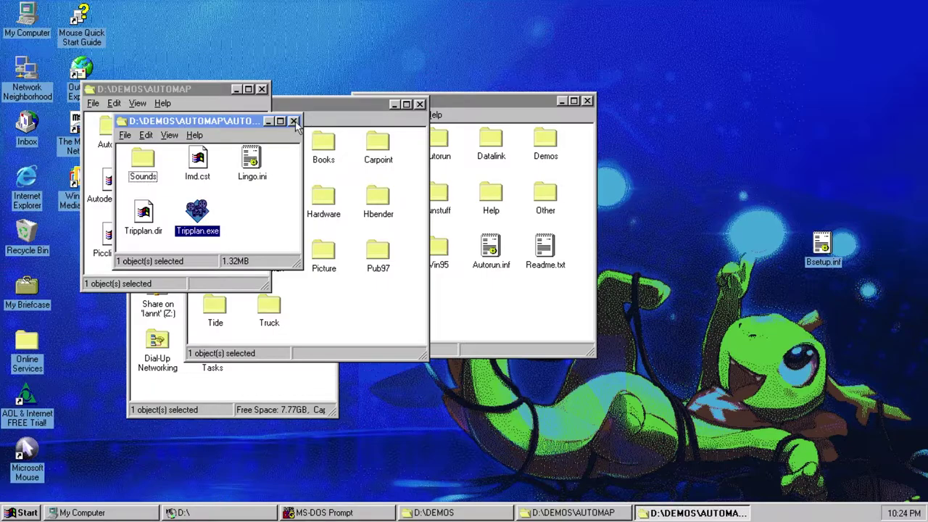
{"action": "left_click", "coordinate": [293, 120]}
{"action": "key", "text": "alt+F4"}
{"action": "left_click", "coordinate": [306, 186]}
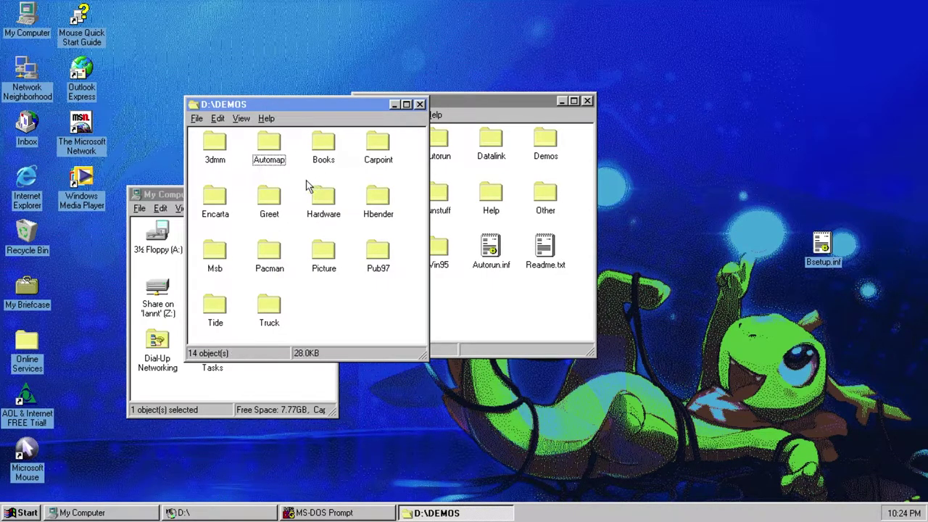
{"action": "double_click", "coordinate": [323, 143]}
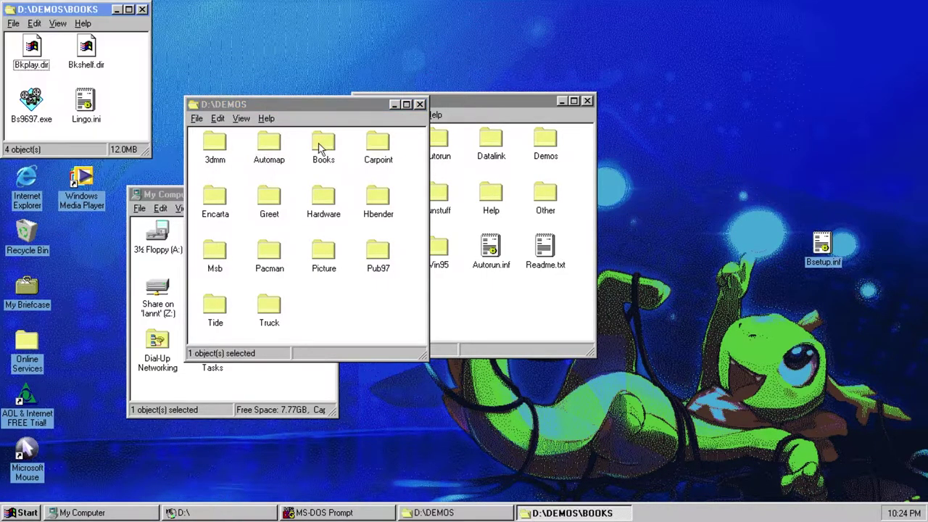
- Launch Bs9697.exe and let the Bookshelf 1996-97 demo play
{"action": "double_click", "coordinate": [34, 100]}
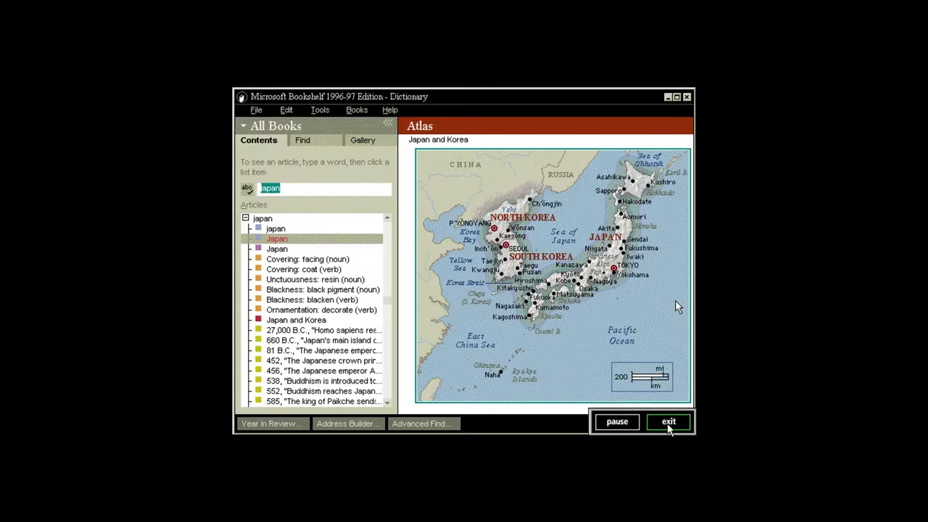
- Exit the Bookshelf demo, close the Books folder, and run Cpdemo.exe from the Carpoint folder
{"action": "left_click", "coordinate": [668, 426]}
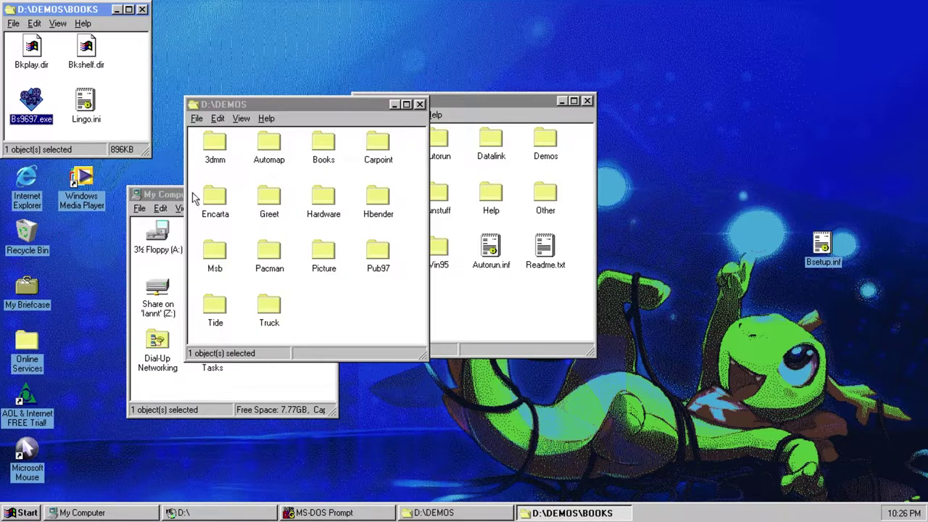
{"action": "left_click_drag", "start_coordinate": [82, 13], "coordinate": [186, 88]}
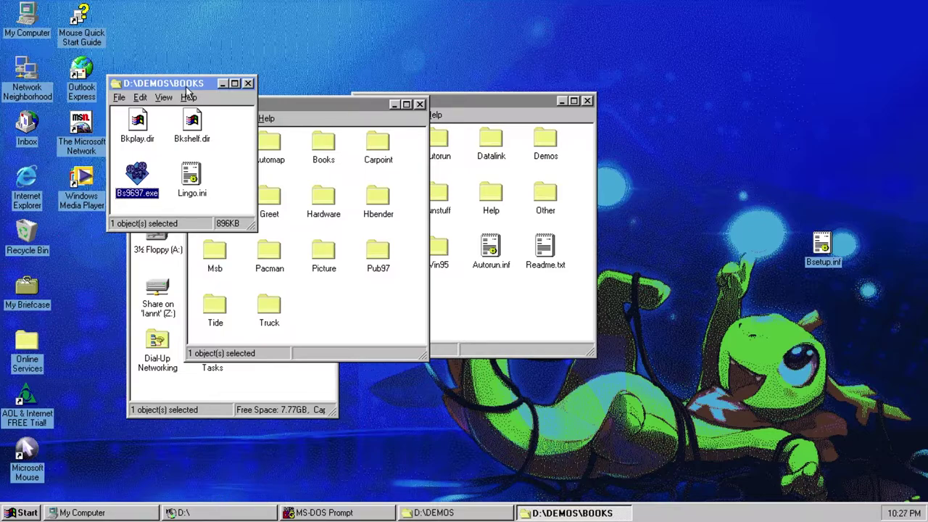
{"action": "left_click", "coordinate": [247, 84]}
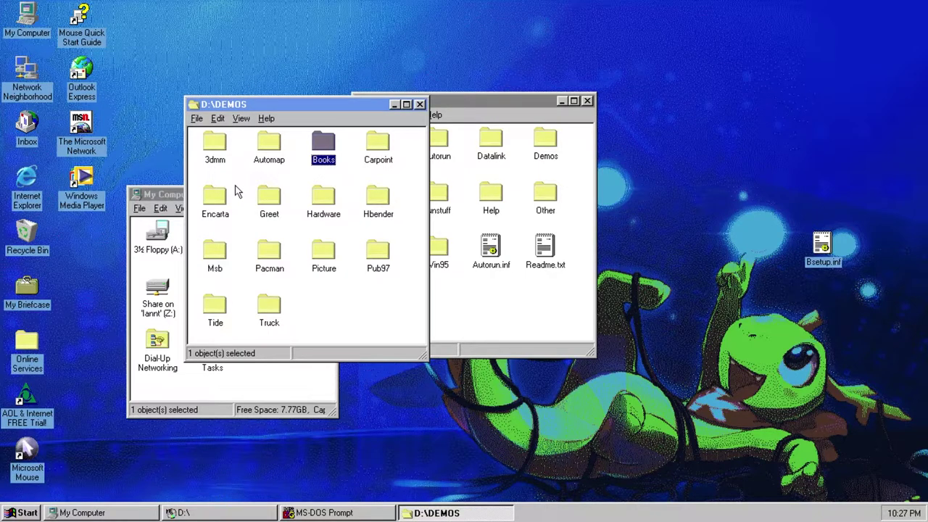
{"action": "left_click", "coordinate": [340, 178]}
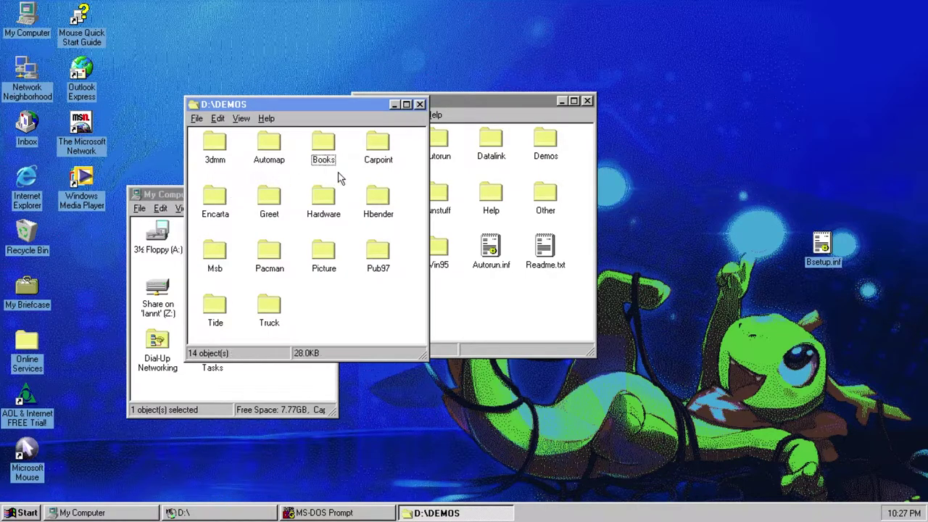
{"action": "double_click", "coordinate": [378, 143]}
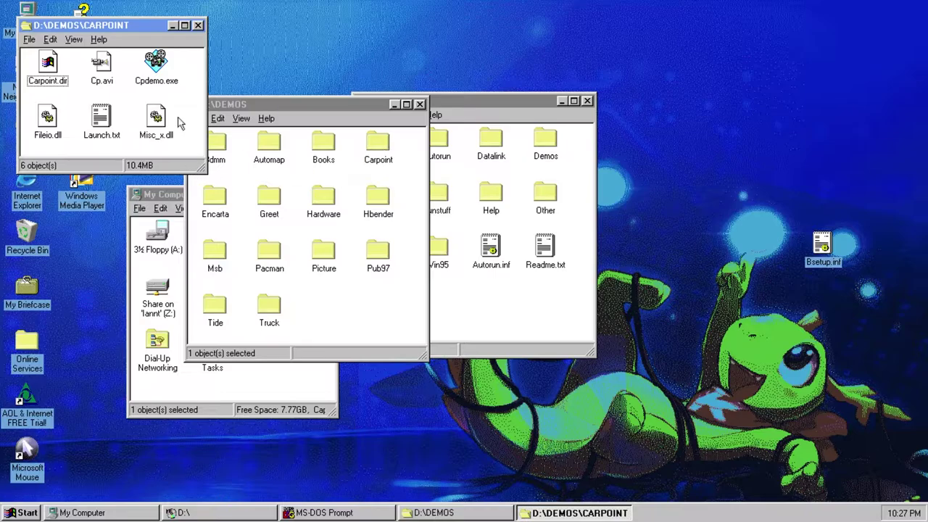
{"action": "double_click", "coordinate": [164, 76]}
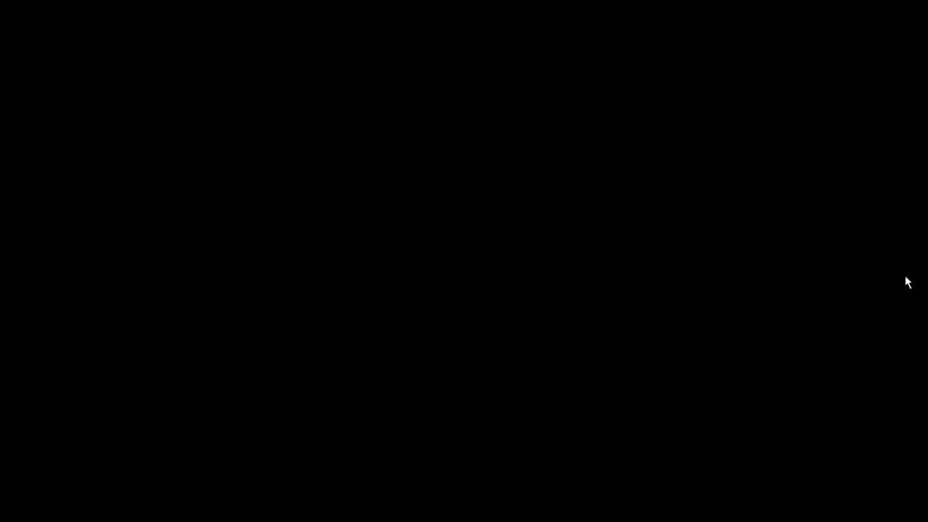